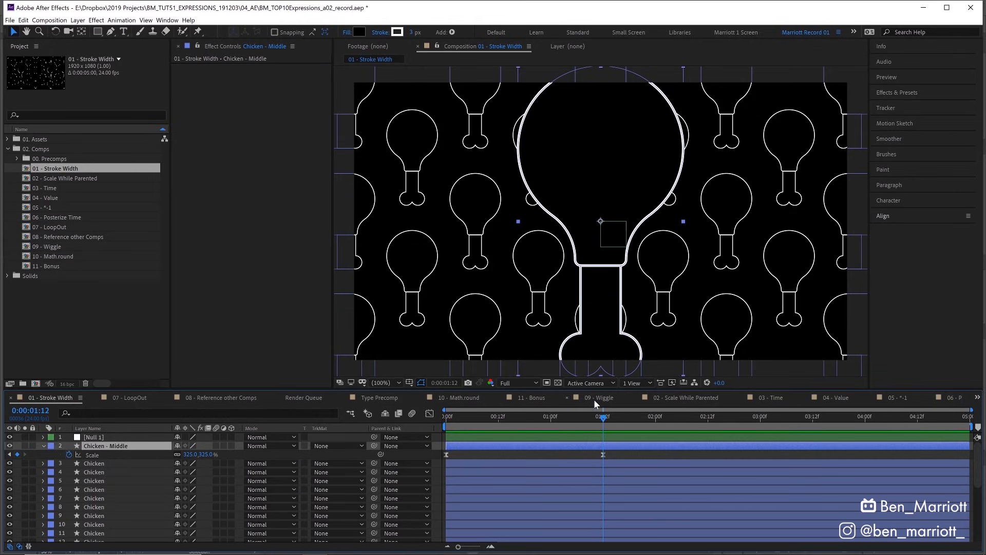
Step: Filter the Chicken - Middle layer for "stroke" and give Group 1's Stroke Width the expression value / length(toComp([0,0]), toComp([0.7071,0.7071])) || 0.001;
click(109, 412)
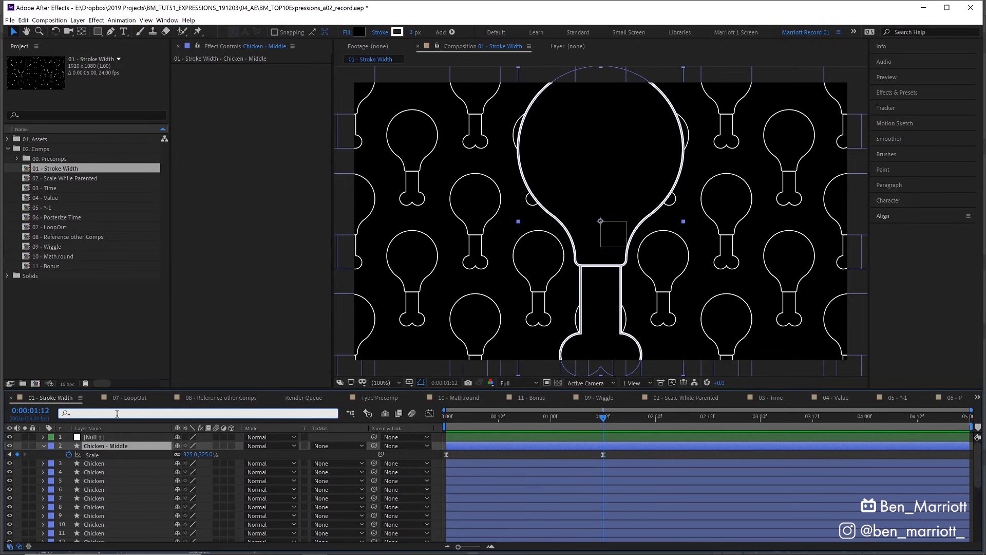
text(stroke)
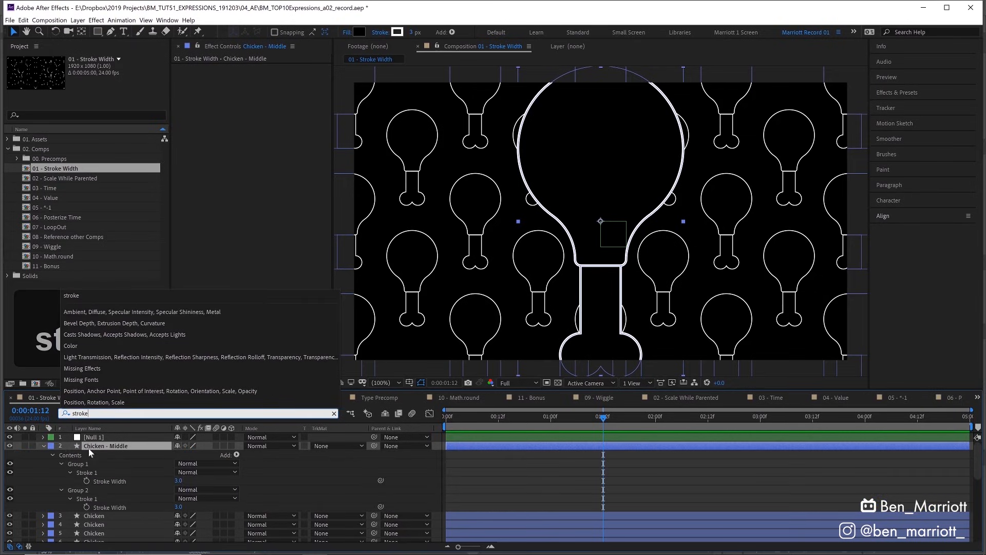
alt+click(88, 480)
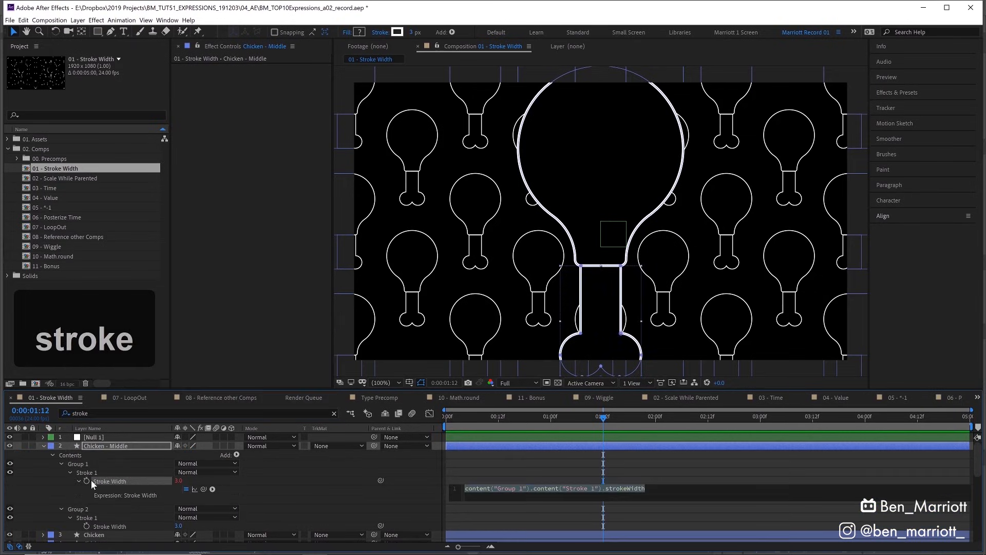
text(value / length(toComp([0,0]), toComp([0.7071,0.7071])) || 0.001;)
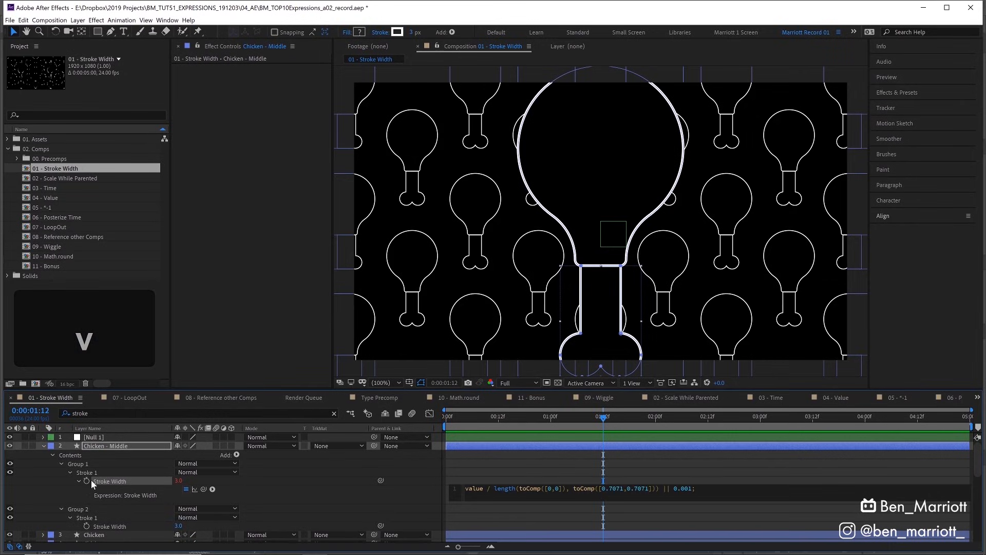
Step: Give Group 2's Stroke Width the expression value / length(toComp([0,0]), toComp([0.7071,0.7071])) || 0.001; and preview the scaling animation
alt+click(87, 527)
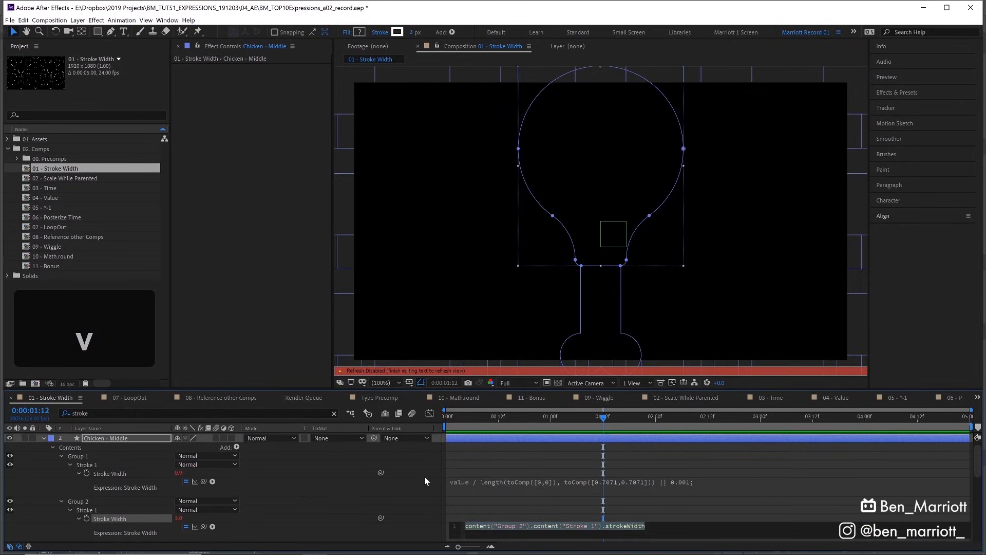
text(value / length(toComp([0,0]), toComp([0.7071,0.7071])) || 0.001;)
click(545, 482)
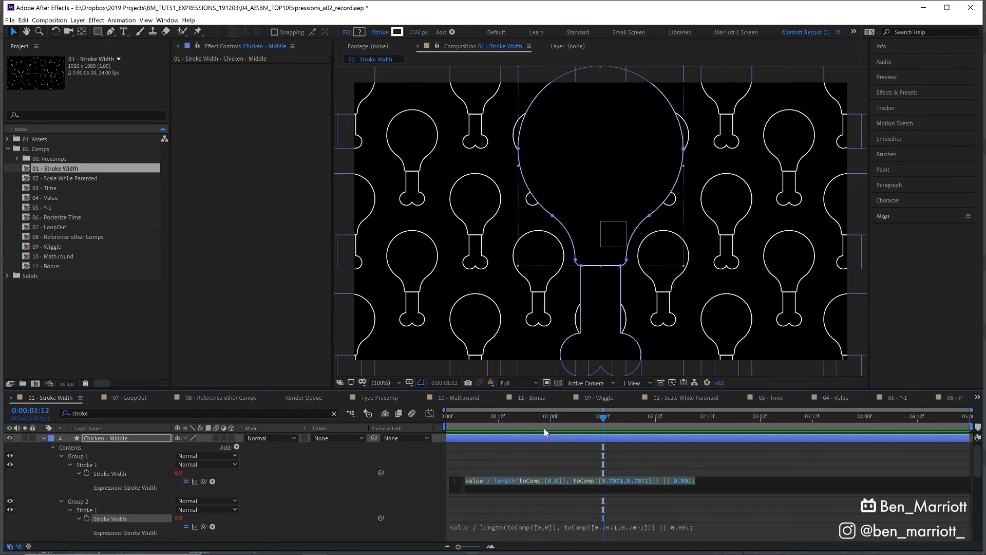
click(664, 458)
key(space)
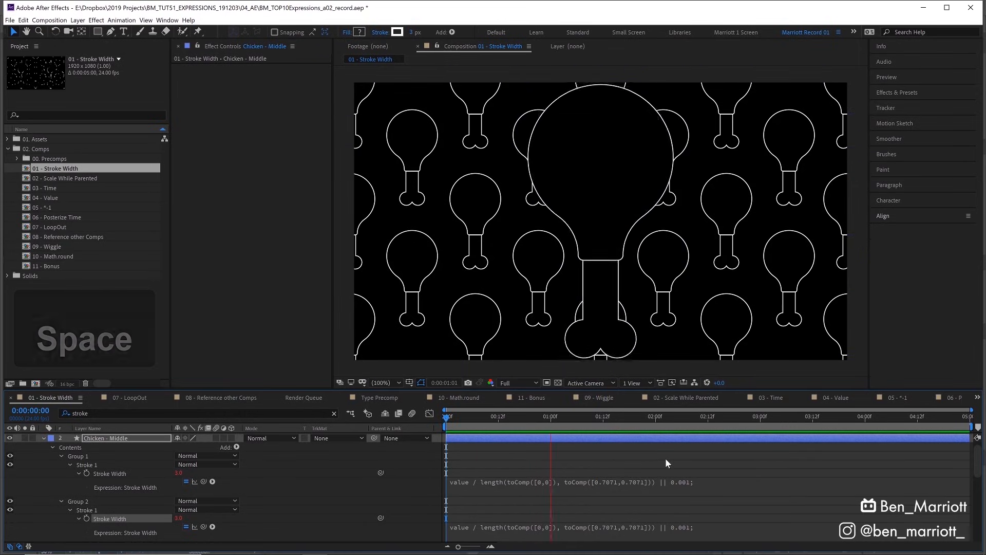
Step: Parent the Chicken - Middle layer to Null 1 and change the null's scale to test the constant stroke width
key(ctrl+alt+shift+y)
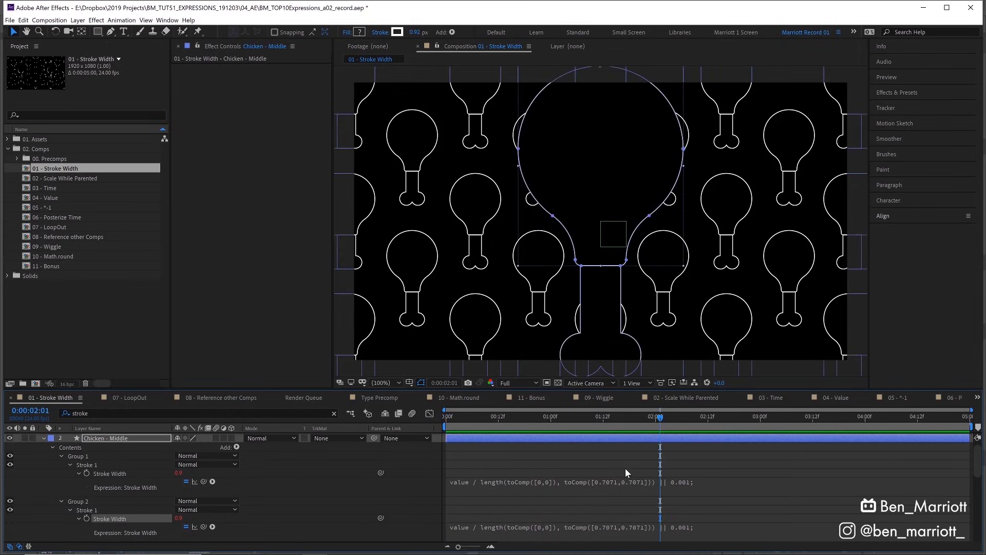
drag(374, 445, 124, 440)
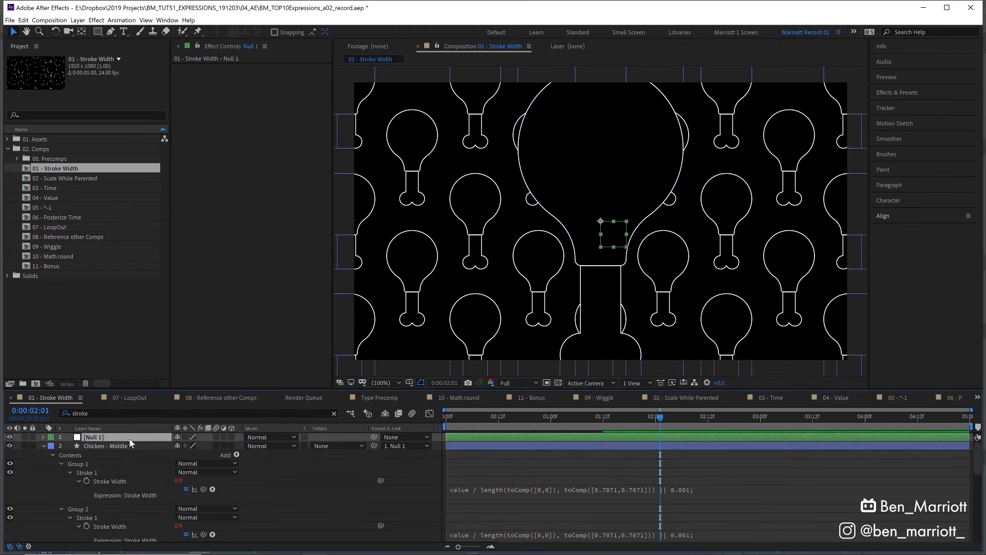
key(s)
mouse_move(191, 445)
mouse_down()
mouse_move(360, 450)
mouse_move(232, 448)
mouse_move(207, 463)
mouse_up()
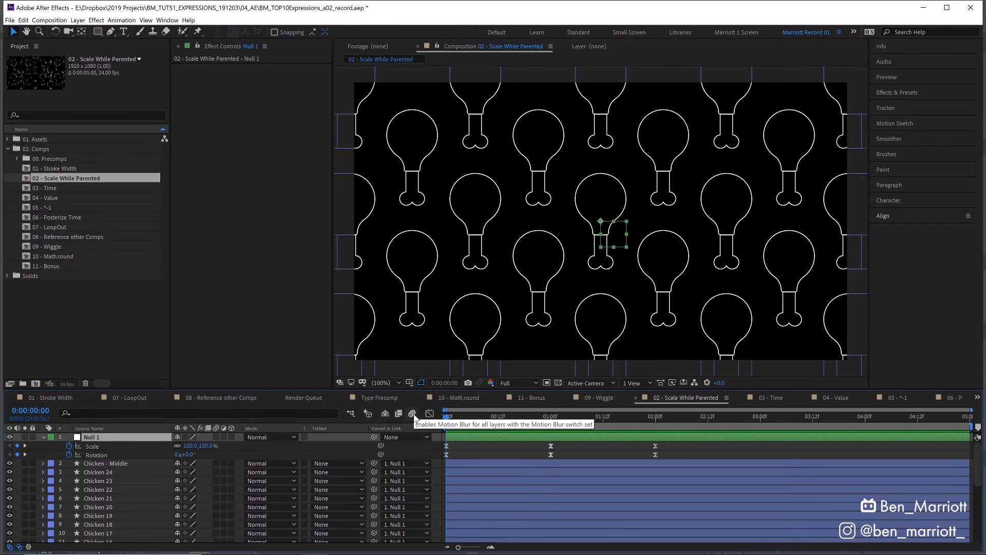
Step: Preview the parented chickens' animation in the 02 - Scale While Parented composition and move the current time to 0:00:02:01
key(space)
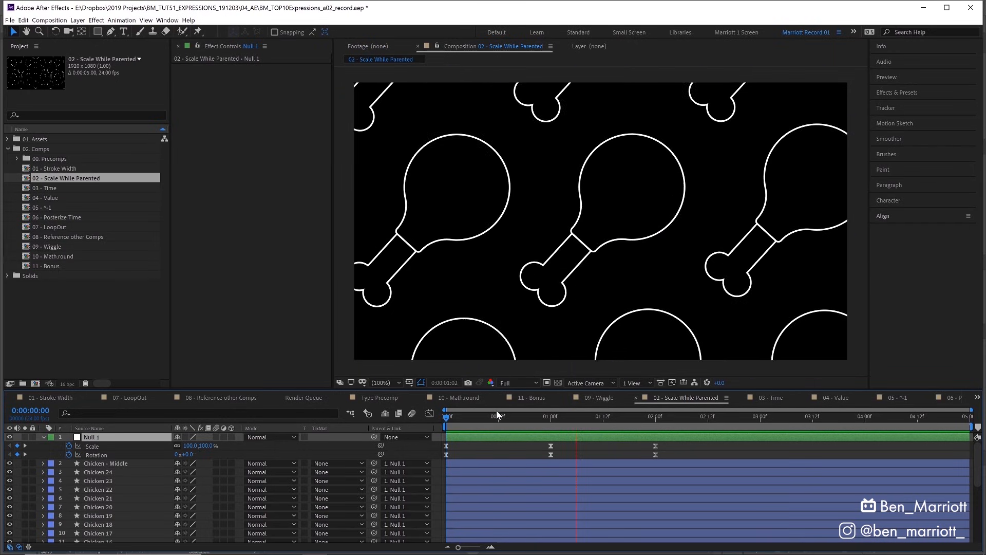
key(space)
key(space)
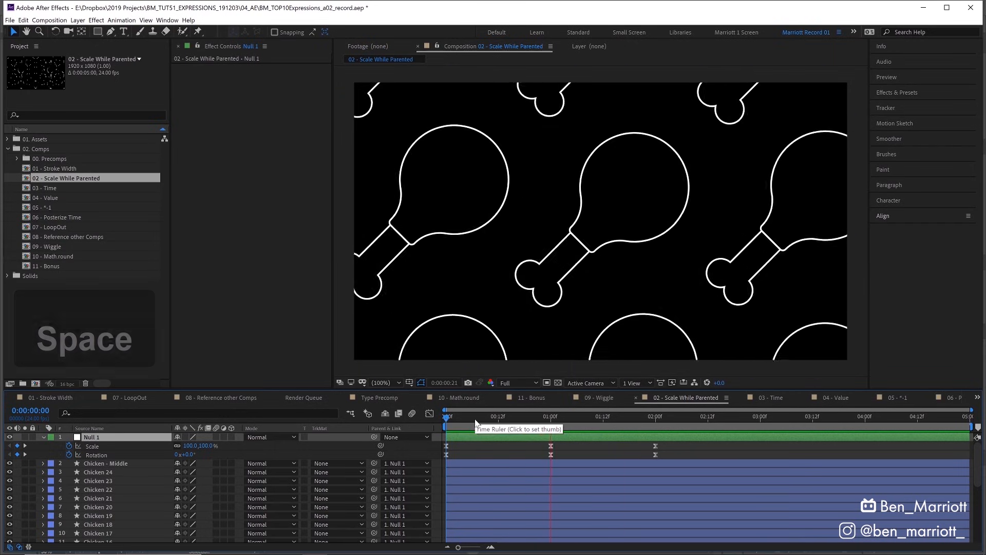
click(660, 417)
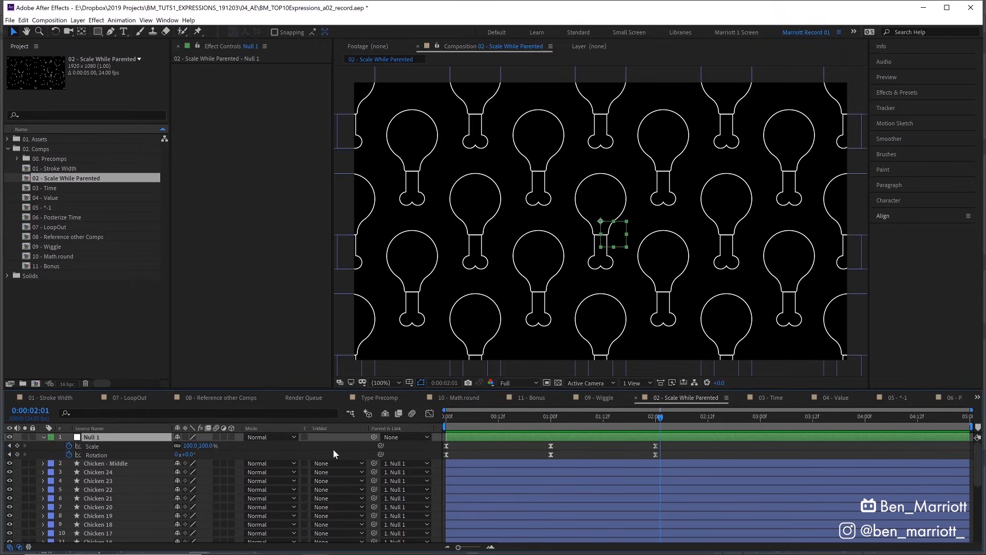
Step: Paste the parent-scale compensation expression (s = []; ps = parent.transform.scale.value; ...) onto the Scale property of Chicken - Middle
click(113, 462)
key(s)
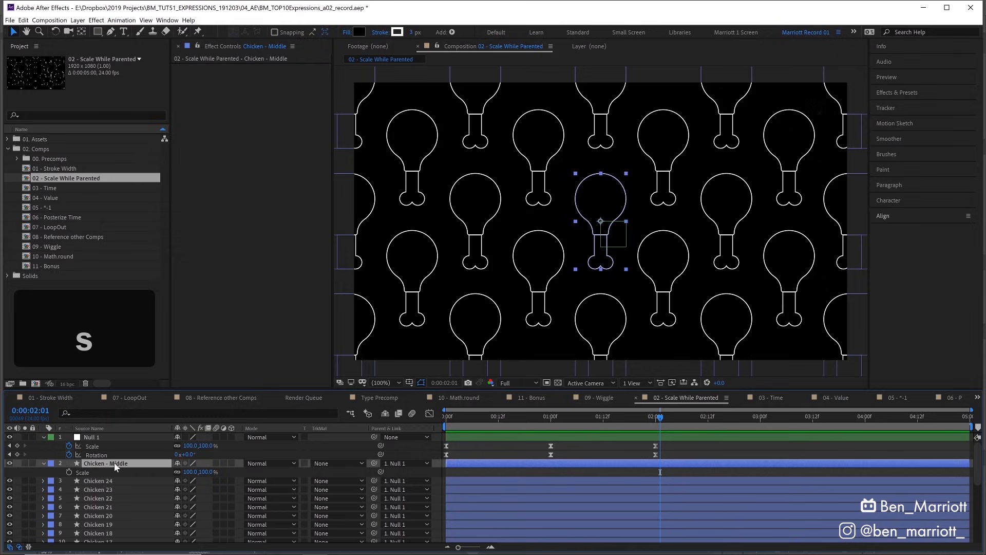
alt+click(70, 472)
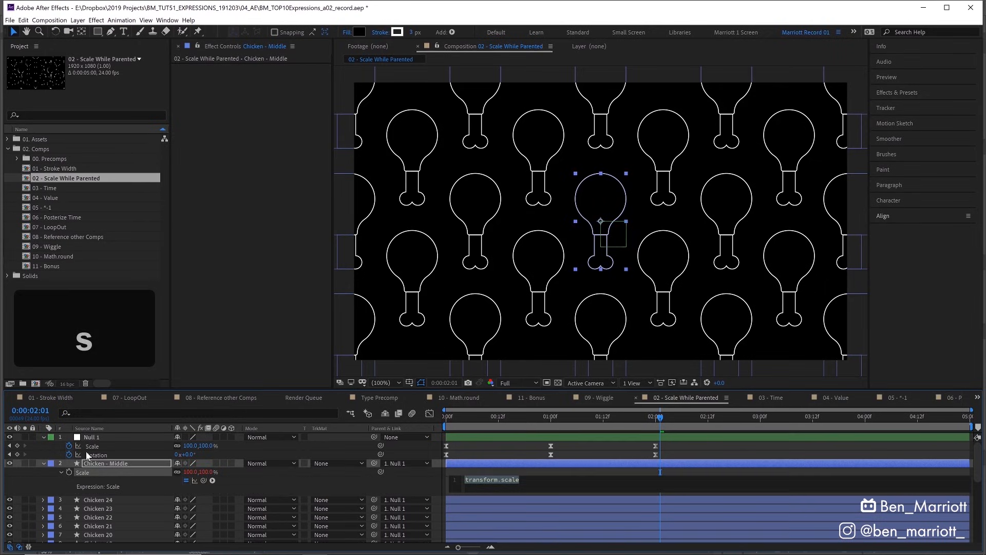
key(ctrl+v)
Step: Copy Chicken - Middle's Scale expression to all other chicken layers, from Chicken 24 down to Chicken, and preview the result
click(85, 471)
key(ctrl+c)
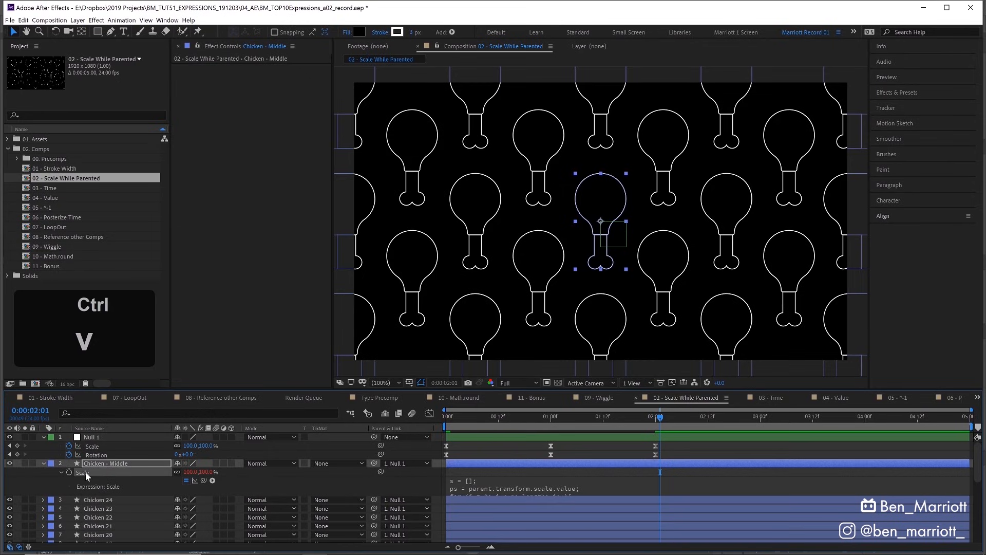
click(116, 498)
scroll(121, 494, down, 5)
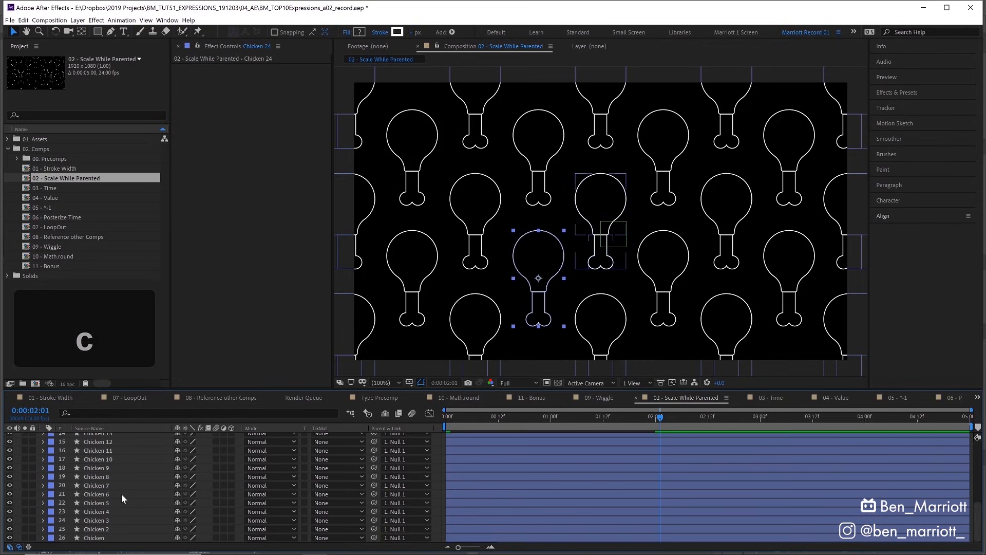
shift+click(108, 535)
key(ctrl+v)
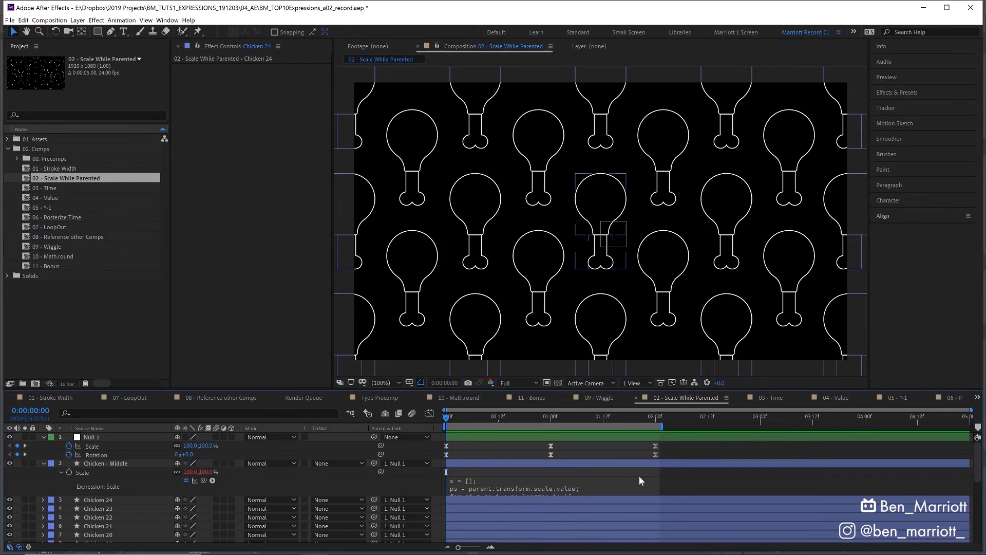
key(space)
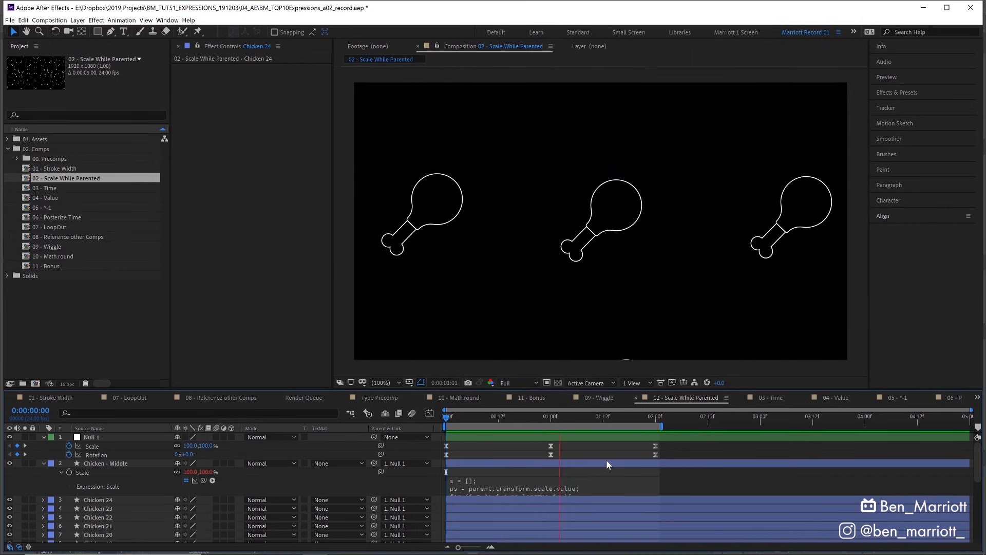
key(space)
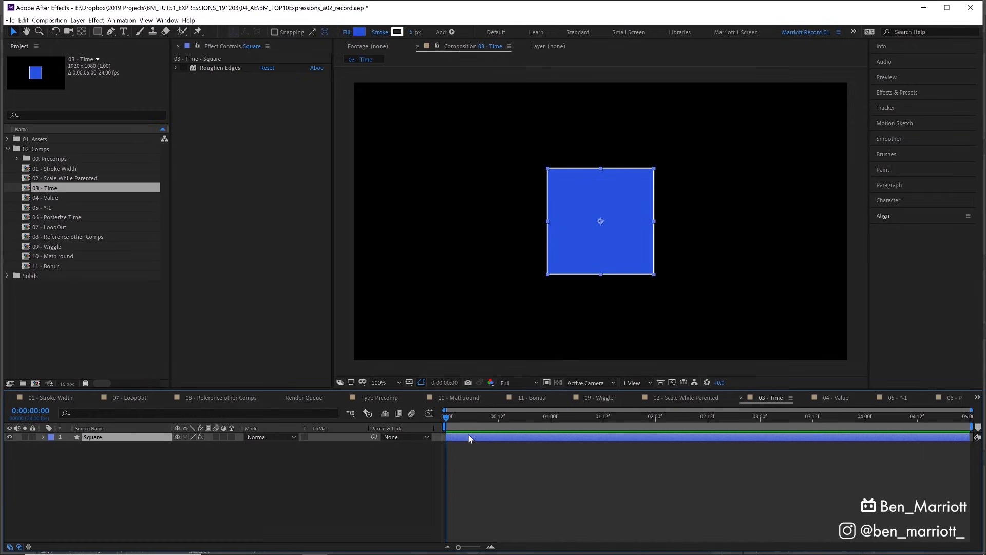
Step: Add the expression time to the Square layer's Rotation in the 03 - Time composition and preview the slow spin
key(r)
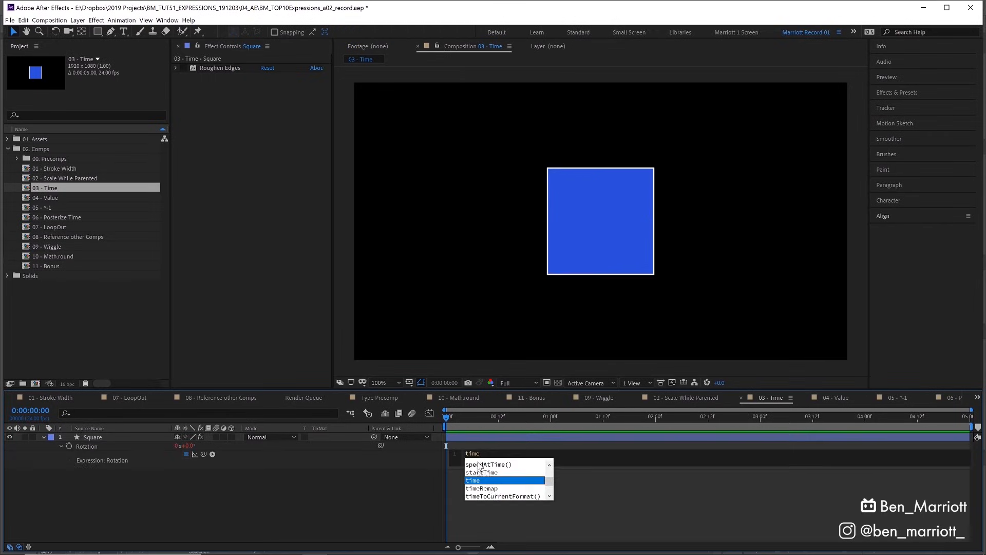
click(575, 489)
key(space)
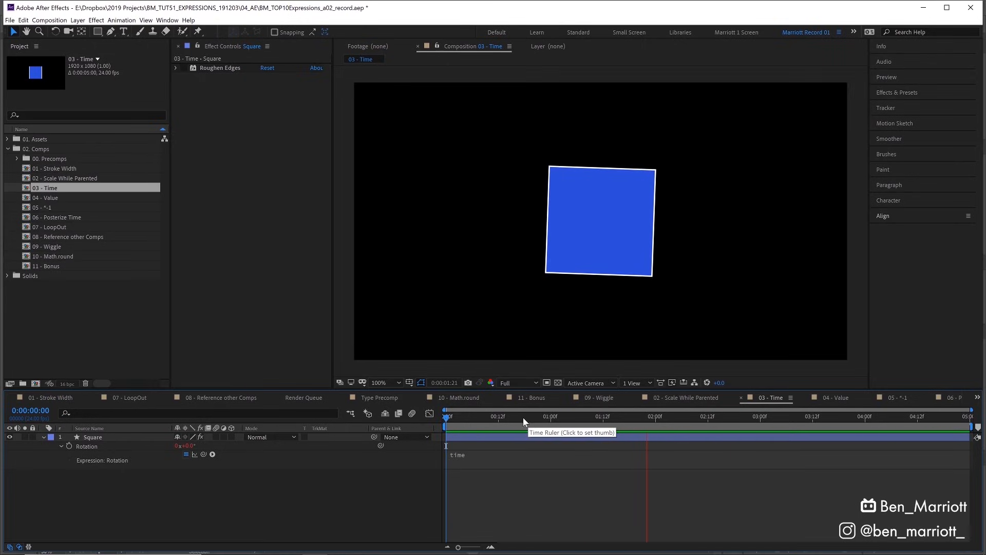
click(912, 434)
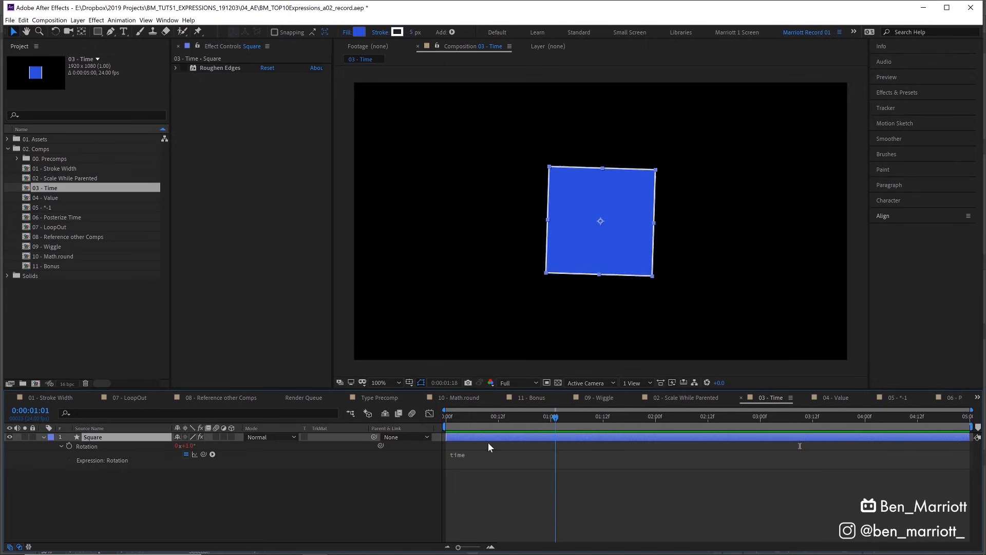
Step: Change the Square's Rotation expression to time*50 and preview the rotation from the first frame
click(474, 458)
key(Right)
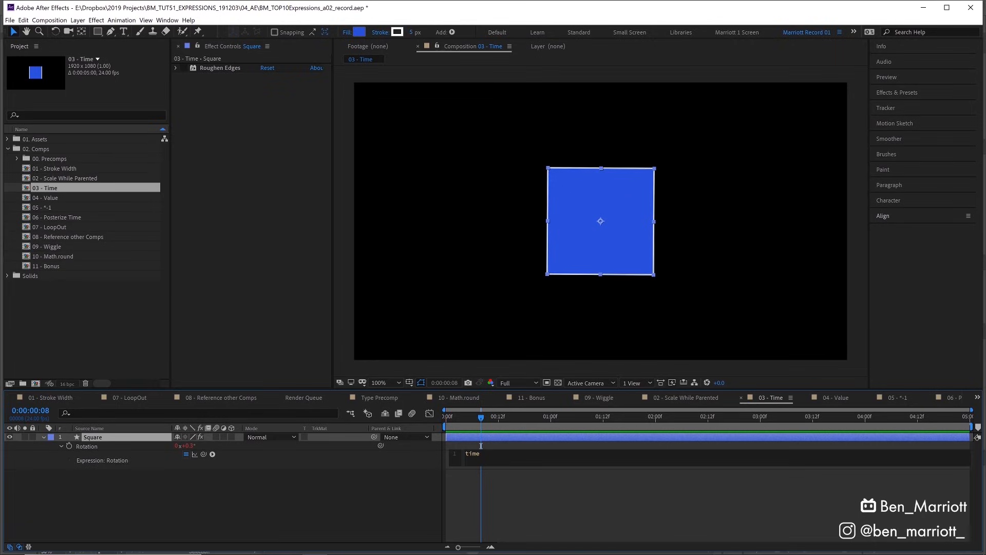
text(*50)
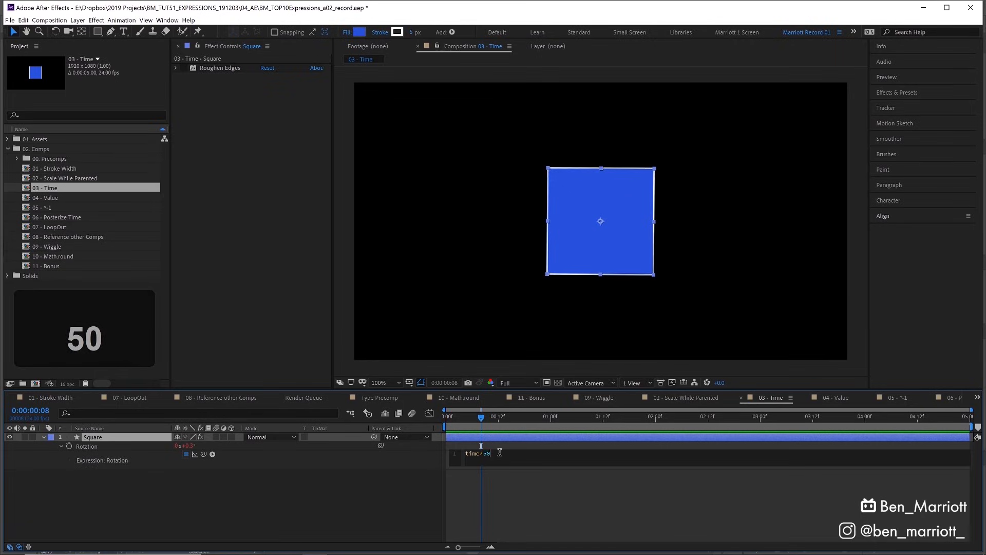
click(540, 483)
drag(480, 417, 443, 419)
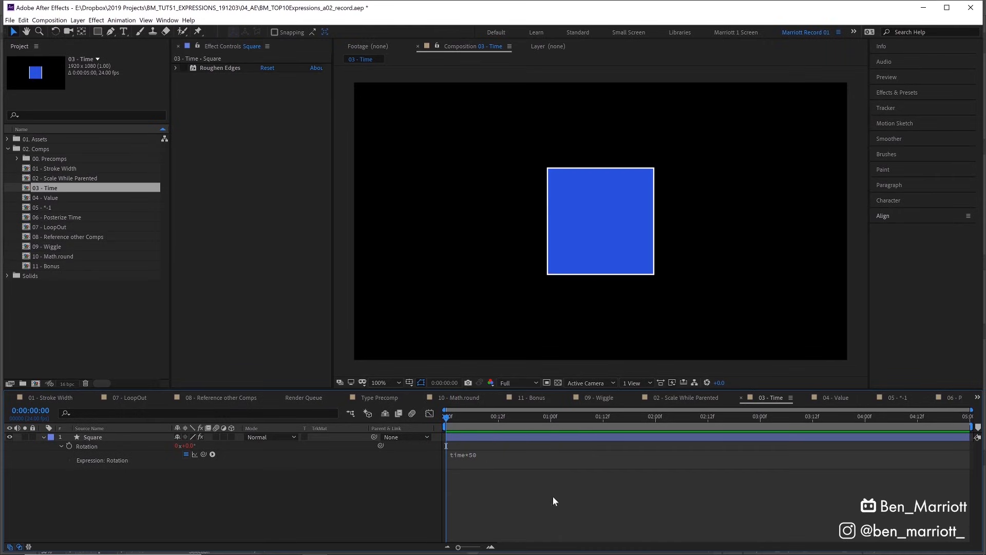
key(space)
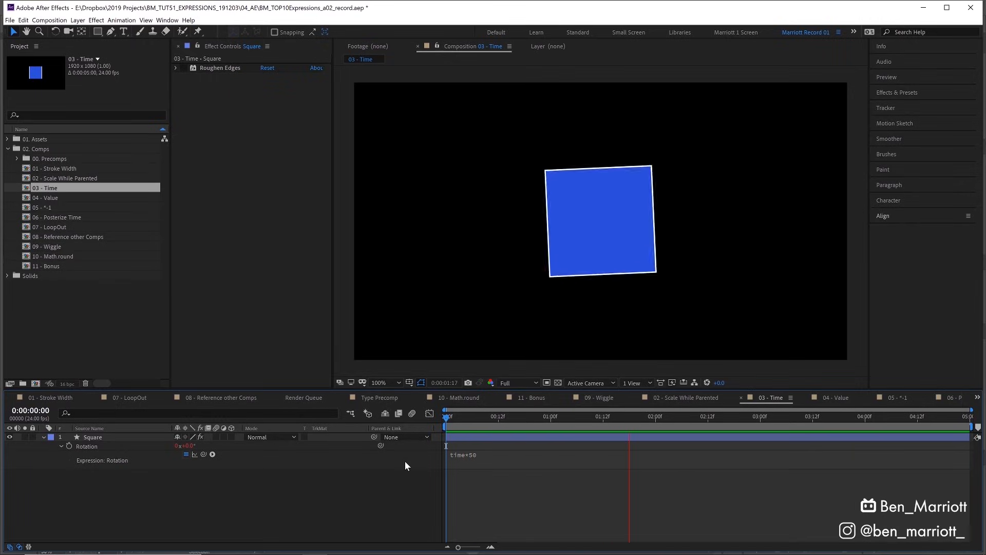
key(space)
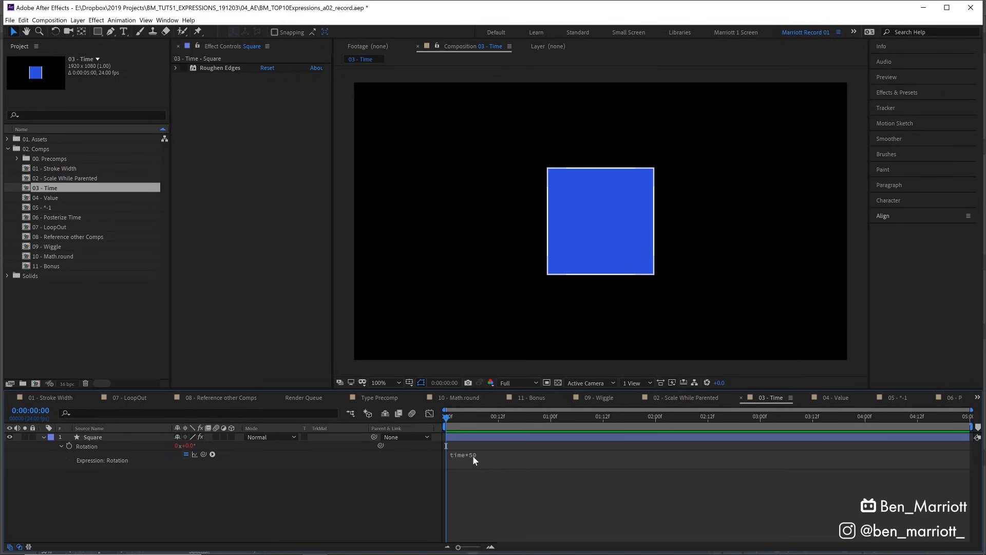
Step: Remove the Square's Rotation expression, then enable its Roughen Edges effect and show the effect's settings
alt+click(69, 446)
click(183, 68)
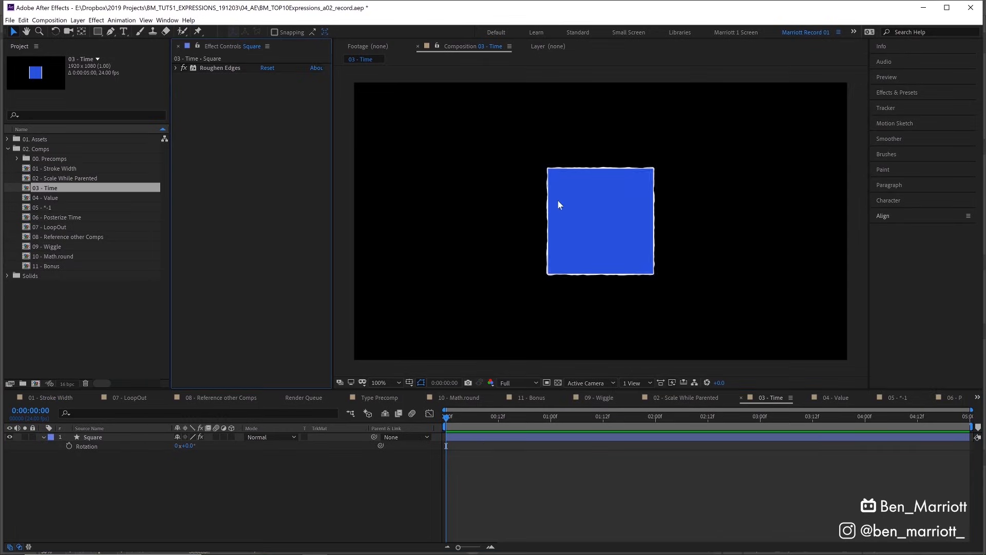
click(176, 68)
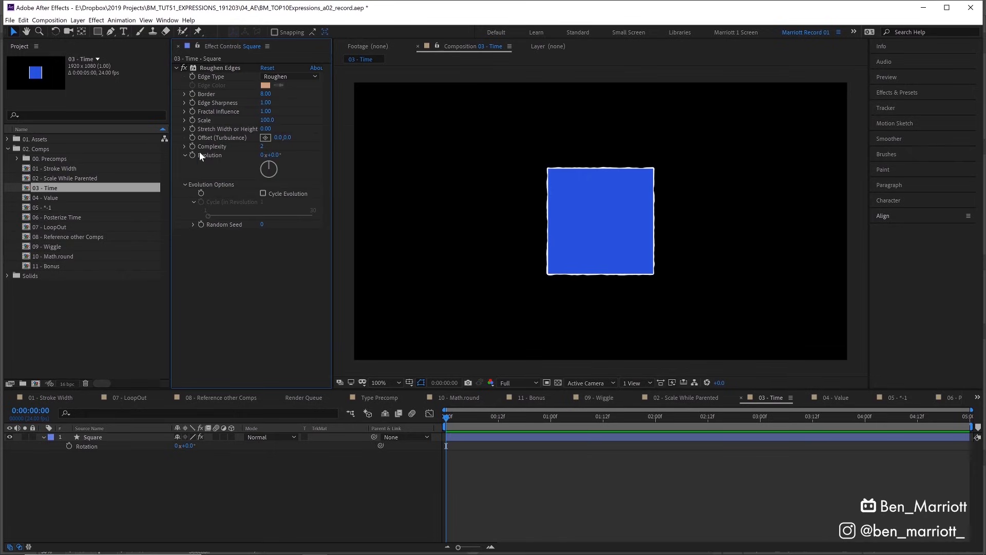
Step: Add the expression time*4 to the Random Seed of the Square's Roughen Edges effect and preview the changing edges
click(193, 224)
alt+click(202, 225)
key(BackSpace)
text(time*4)
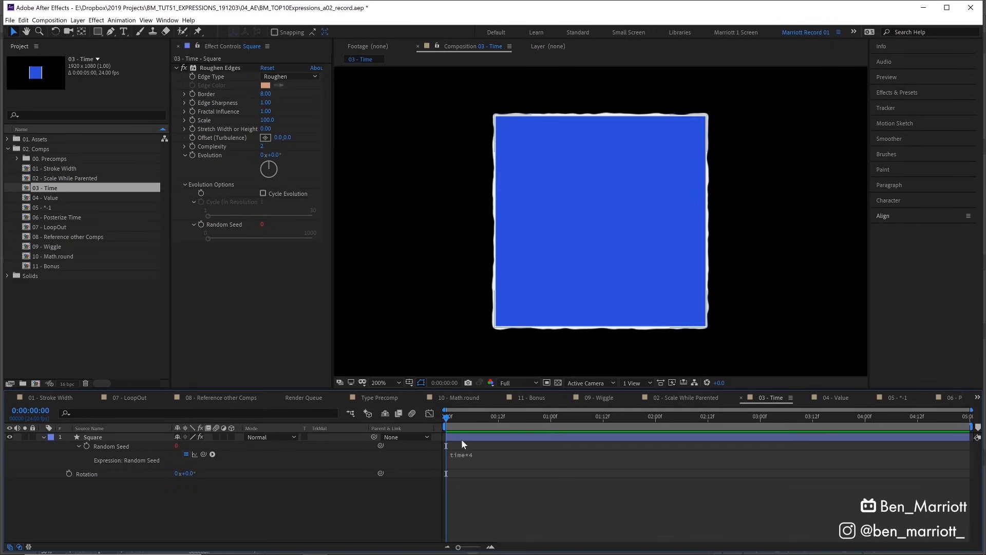
click(462, 440)
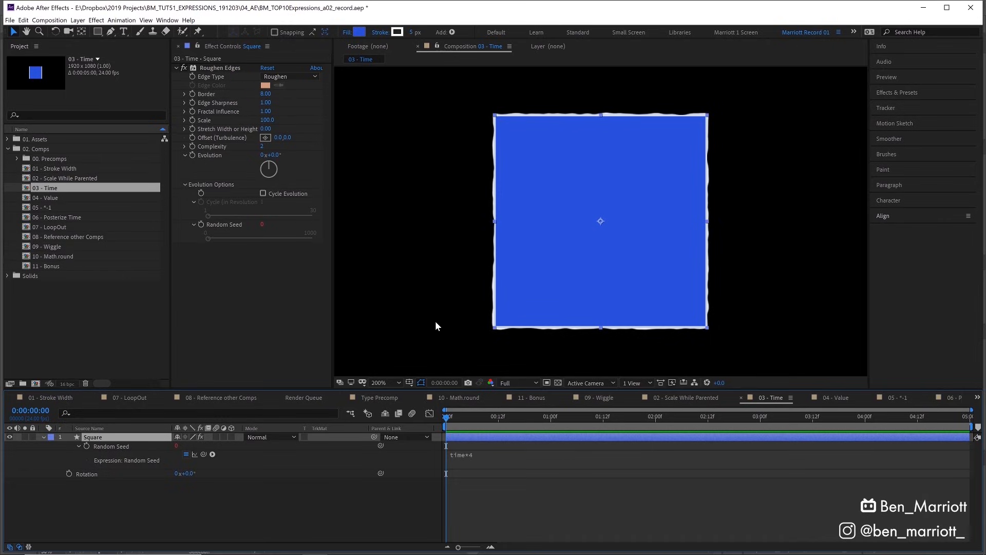
key(space)
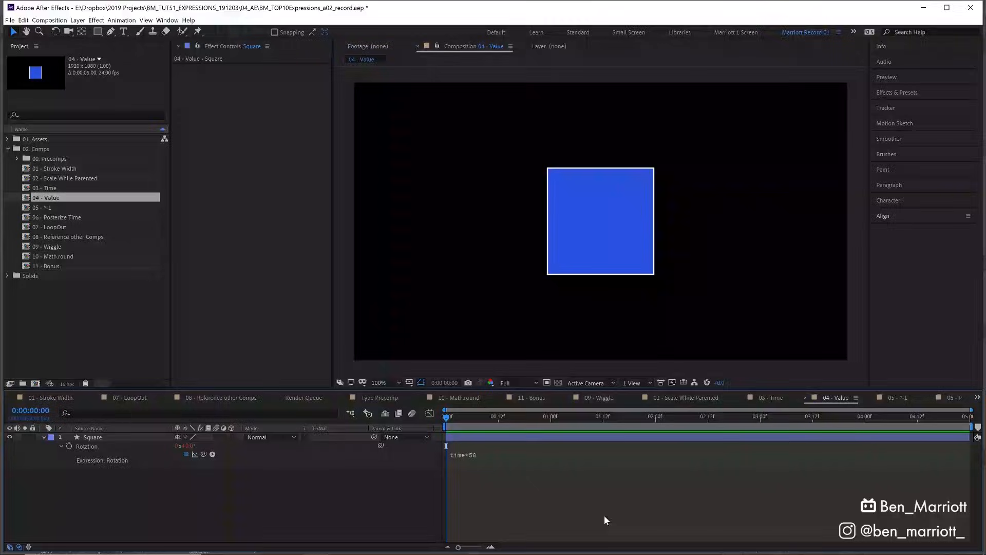
Step: Preview the square's rotation in the 04 - Value composition and scrub the current time to 0:00:01:06
key(space)
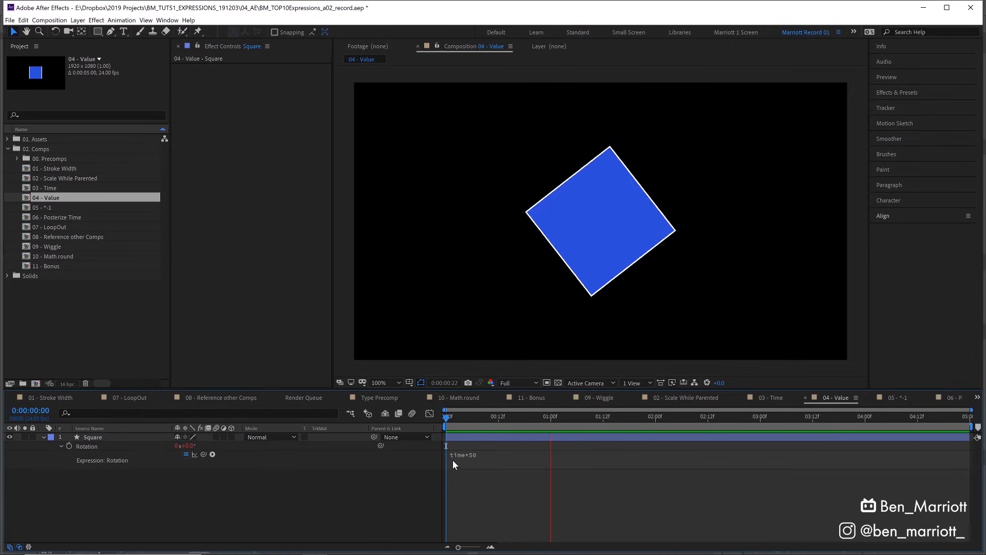
drag(512, 416, 577, 416)
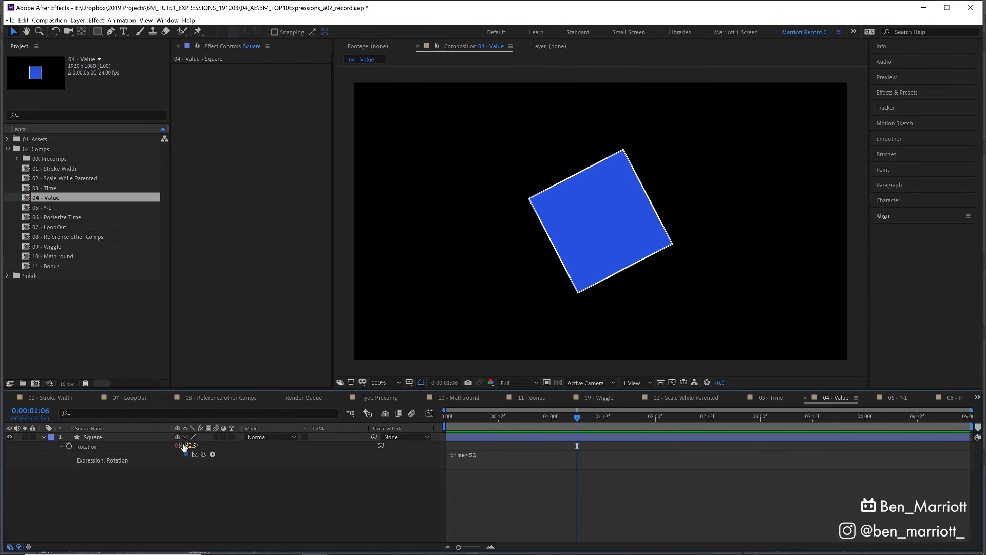
Step: Keyframe the Square's Rotation at 0:00:01:06 and 0:00:01:22, and scrub back to check the motion at 0:00:00:20
drag(187, 446, 231, 447)
click(647, 417)
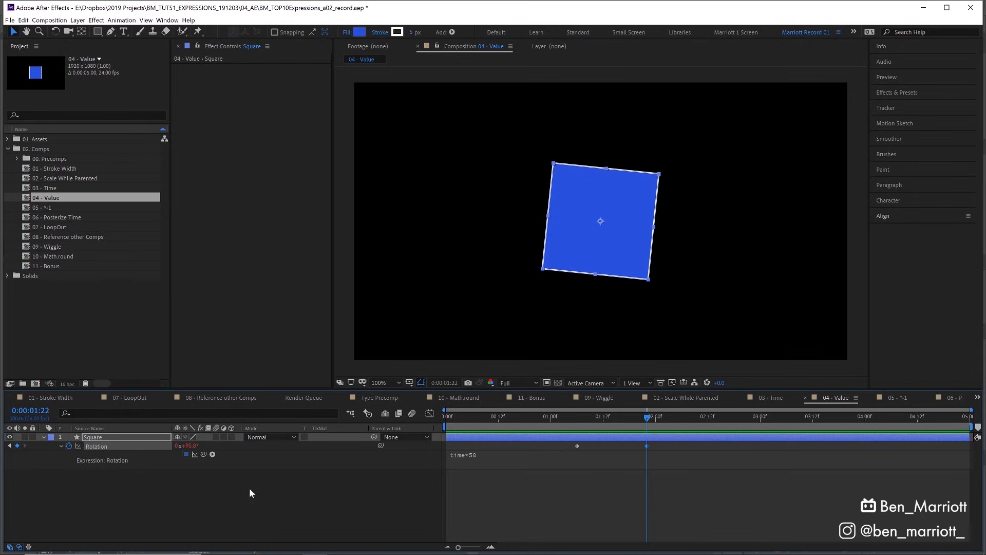
mouse_move(538, 429)
mouse_down()
mouse_move(463, 440)
mouse_move(533, 442)
mouse_up()
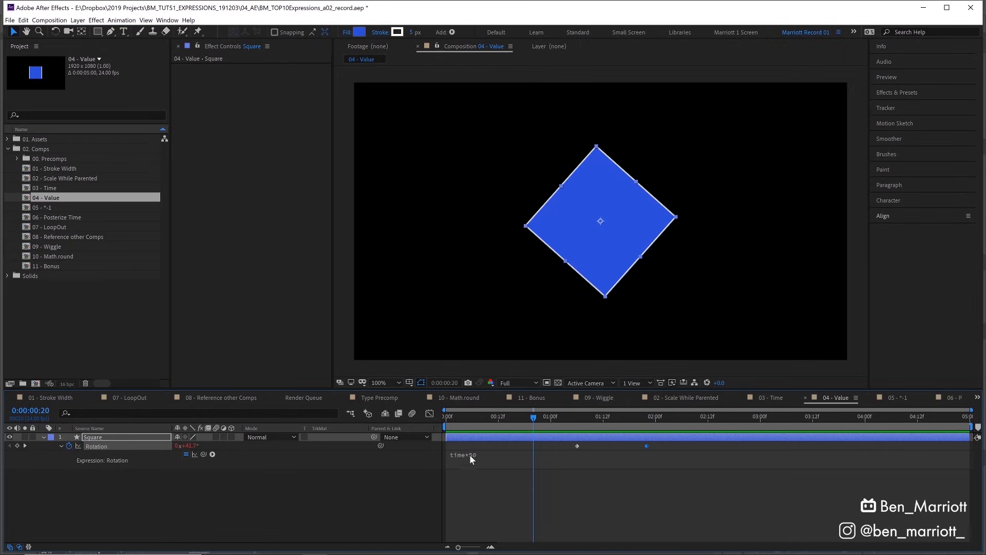
Step: Extend the Square's Rotation expression to time*50+value and preview the rotation
click(479, 455)
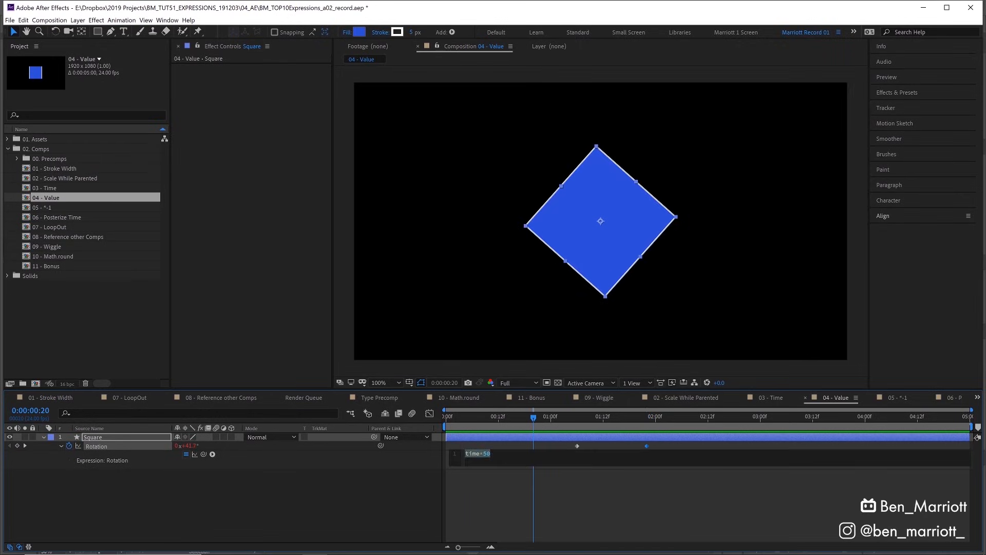
click(491, 454)
text(+value)
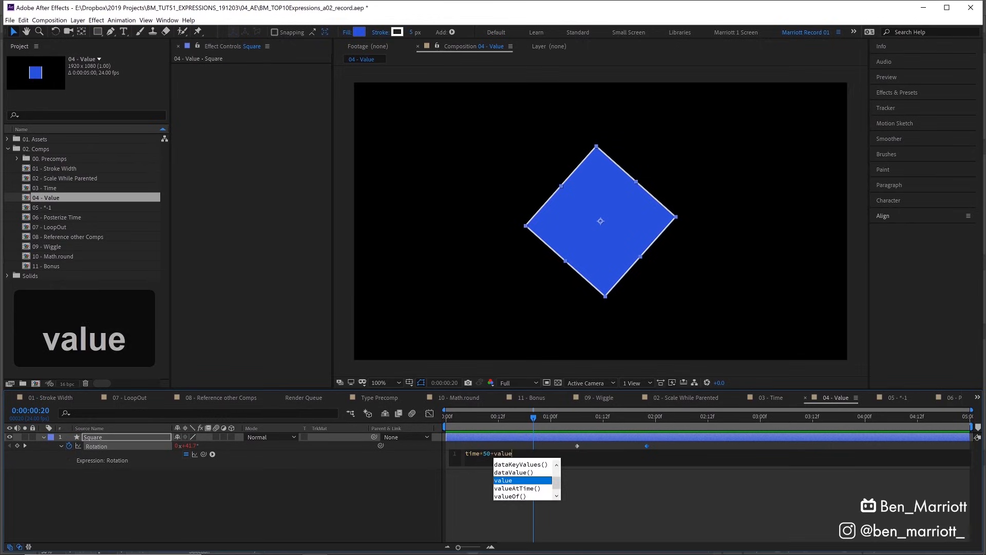
click(461, 444)
key(space)
Step: Set the Square's Rotation keyframe at 0:00:01:06 to 0 and enter a new rotation for the keyframe at 0:00:01:22
click(188, 445)
text(0)
key(KP_Enter)
click(646, 417)
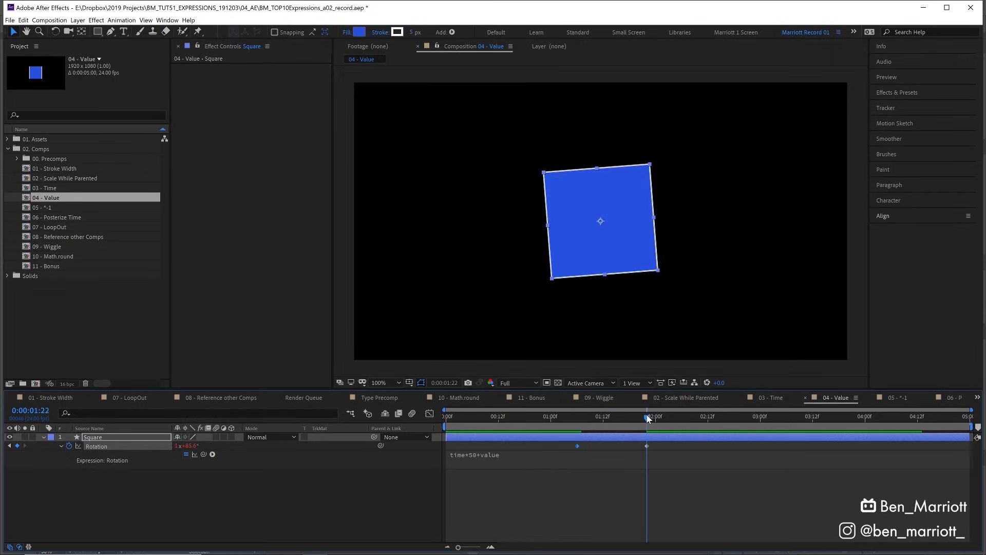
text(0)
key(KP_Enter)
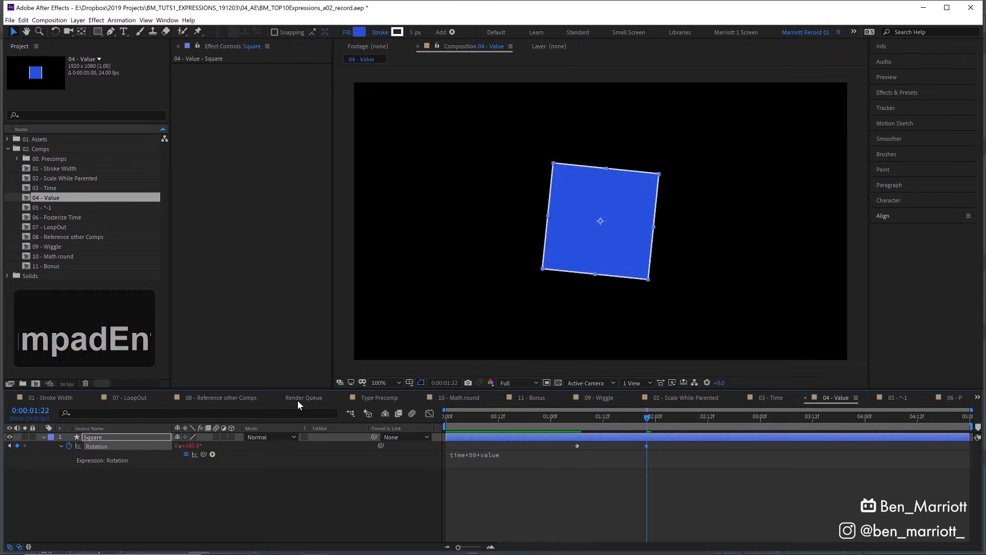
Step: Easy Ease the Square's two Rotation keyframes, with the second moved to about 0:00:01:14, and preview from the first frame
key(F9)
key(Home)
key(space)
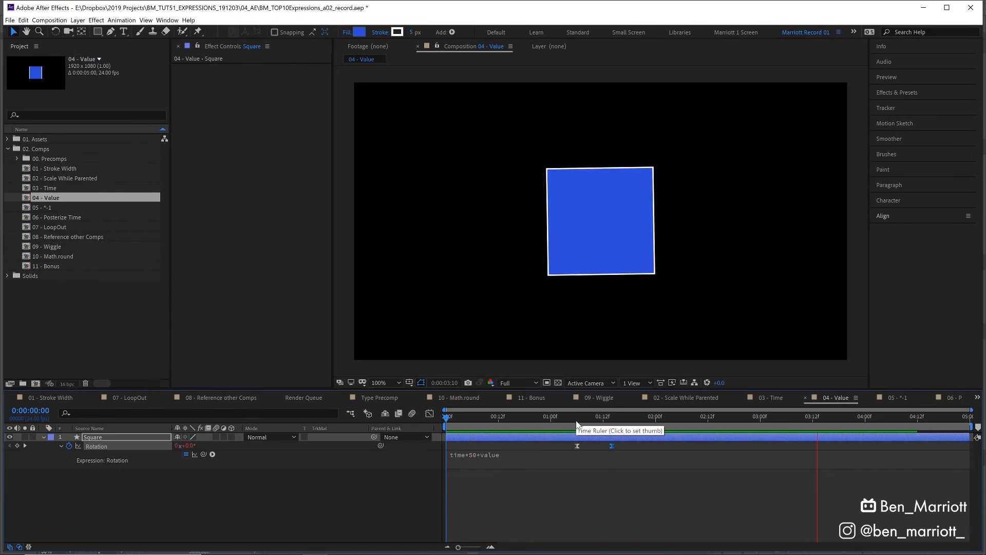
key(space)
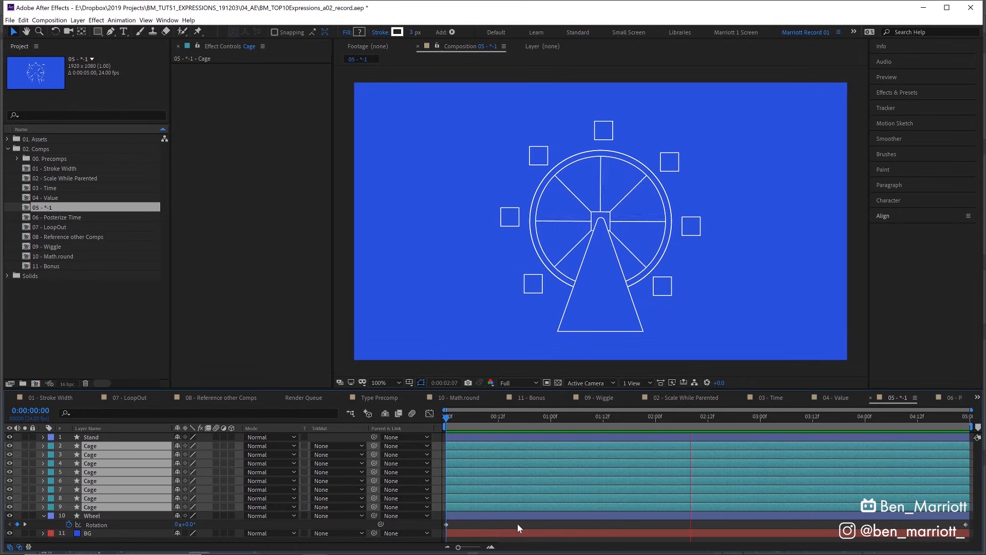
Step: Parent all the selected Cage layers to the Wheel layer in 05 - *-1 and preview the rotation
key(space)
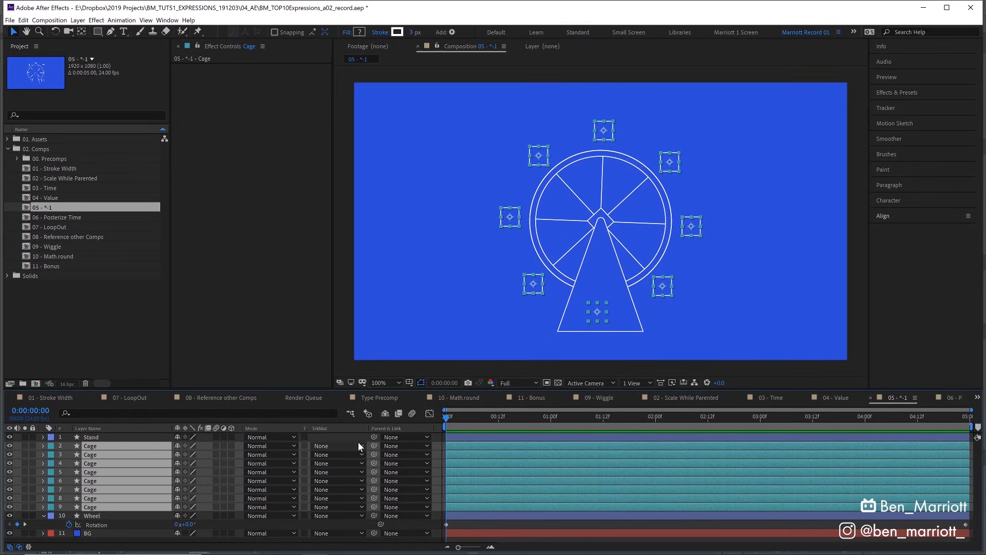
drag(374, 445, 101, 520)
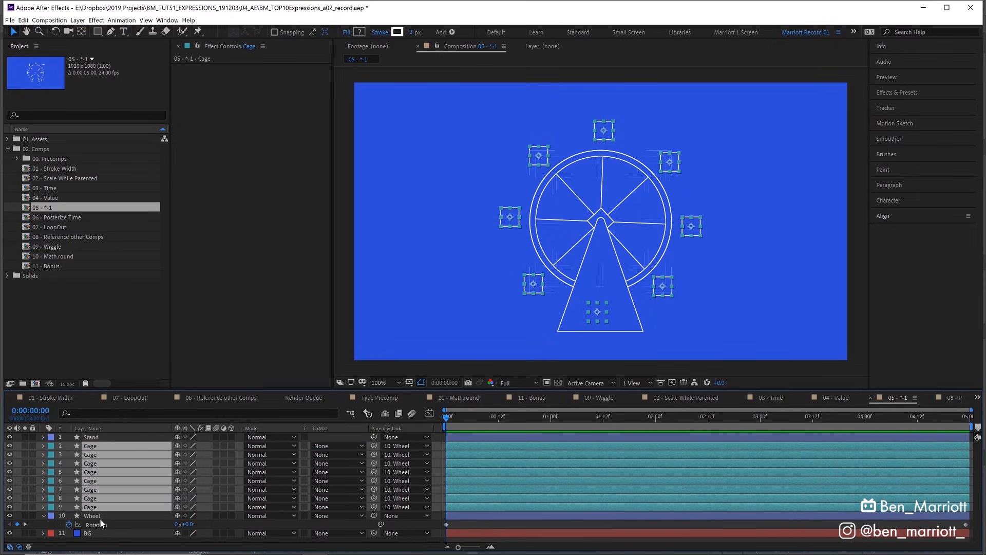
key(space)
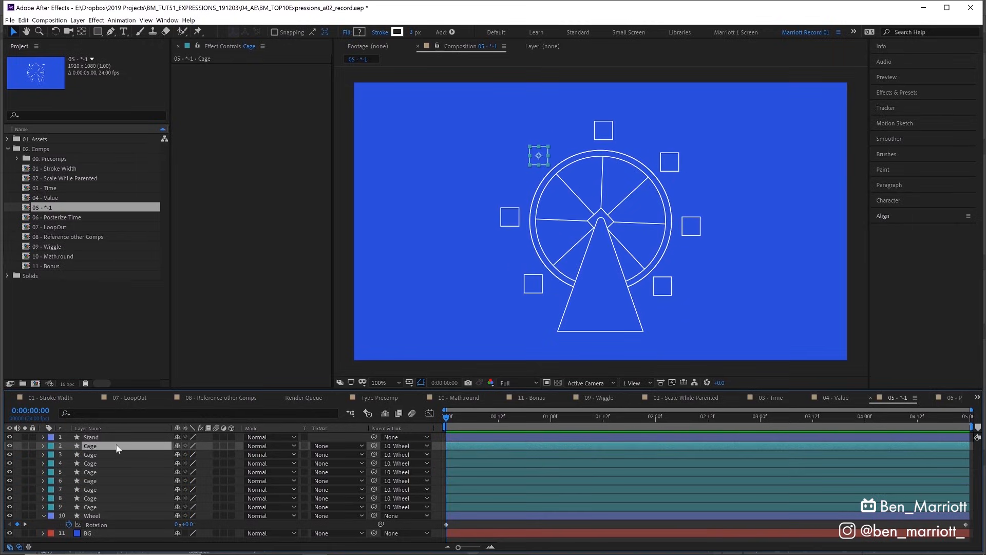
Step: Link the first Cage layer's Rotation to the Wheel's Rotation with an expression, then preview and move the time to 0:00:01:14
key(r)
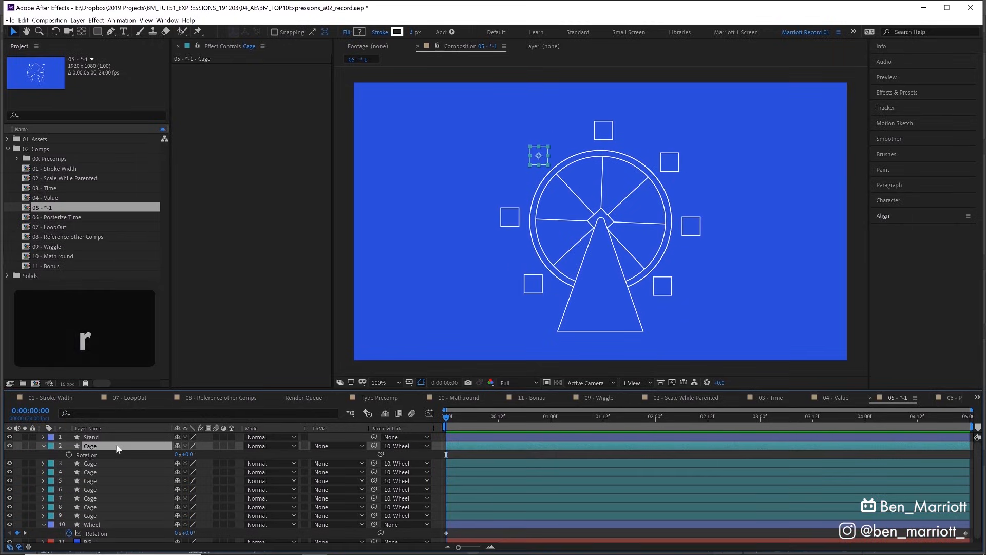
alt+click(70, 454)
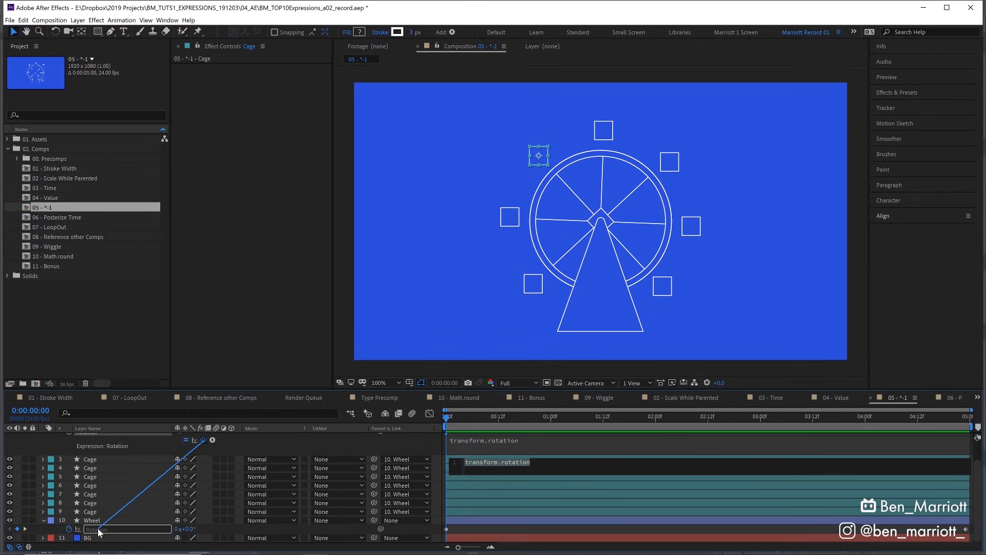
drag(99, 532, 99, 531)
key(space)
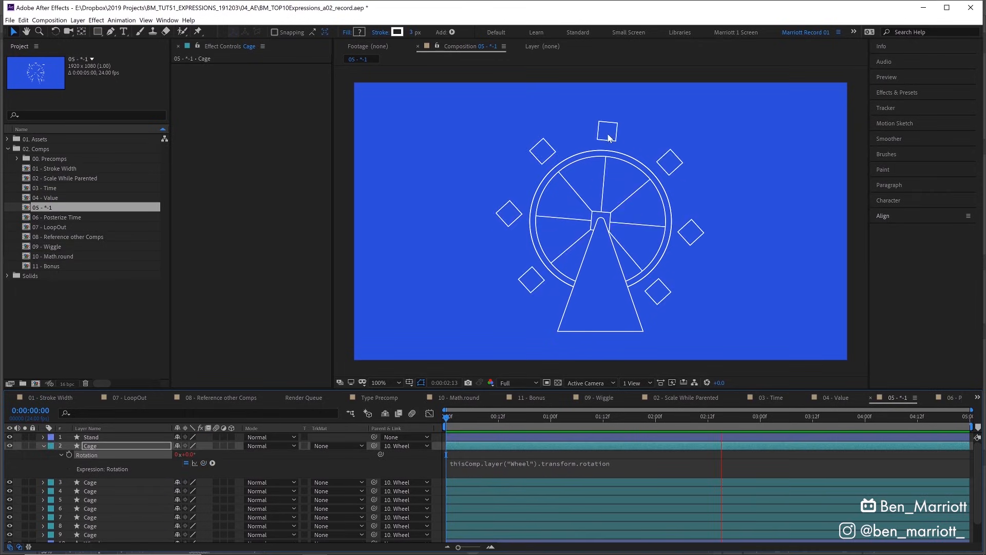
key(space)
key(space)
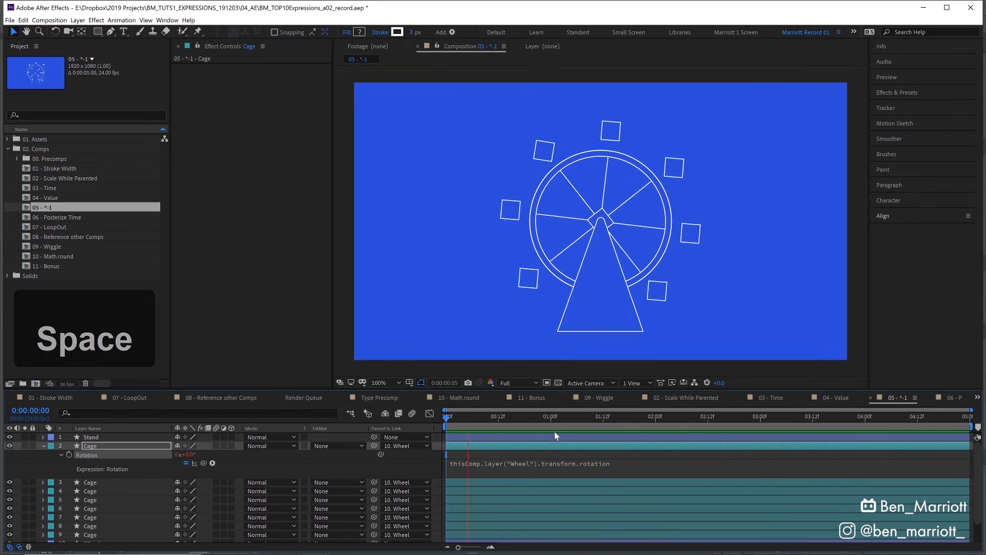
click(612, 420)
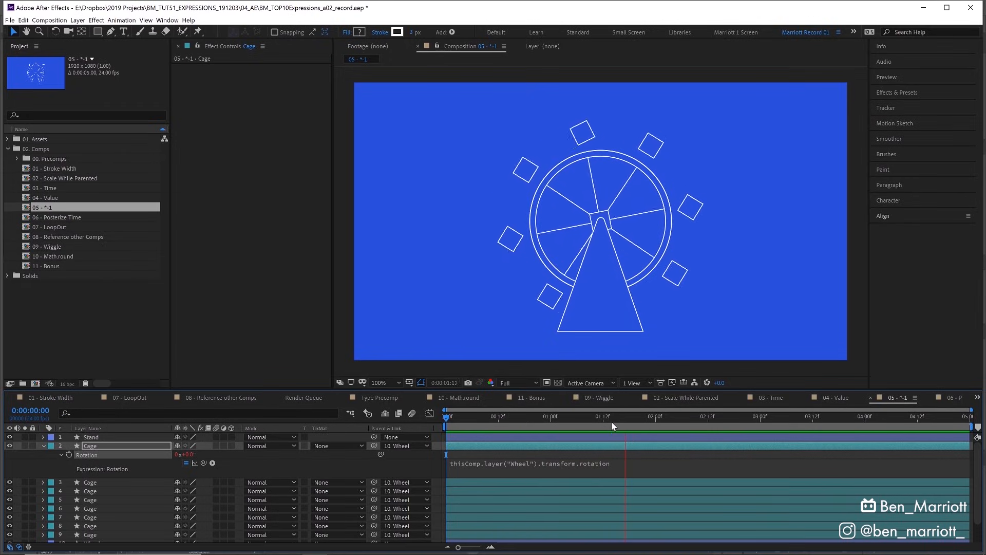
Step: Append *-1 to the first Cage's Rotation expression, then preview and scrub to check that cage's orientation
click(615, 467)
click(616, 467)
text(*)
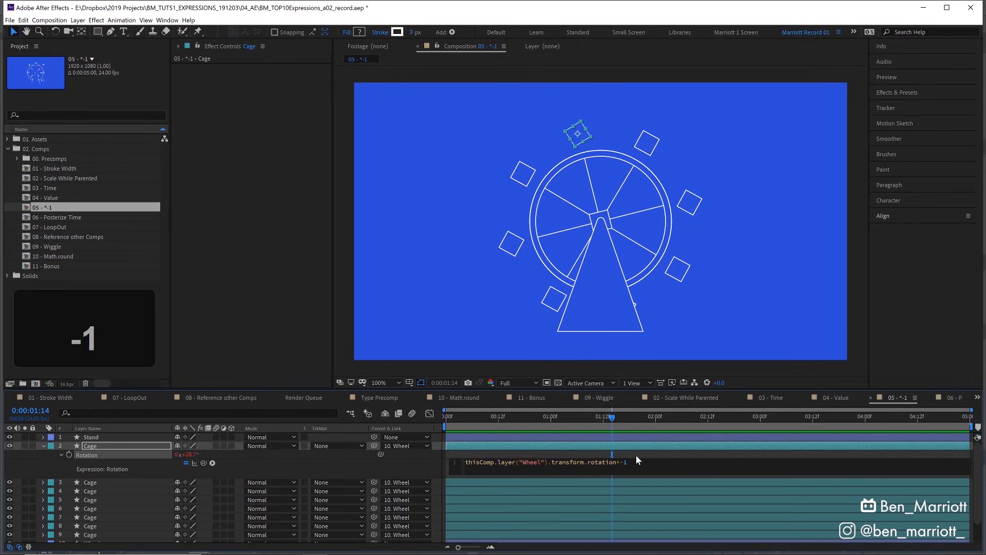
click(637, 455)
key(space)
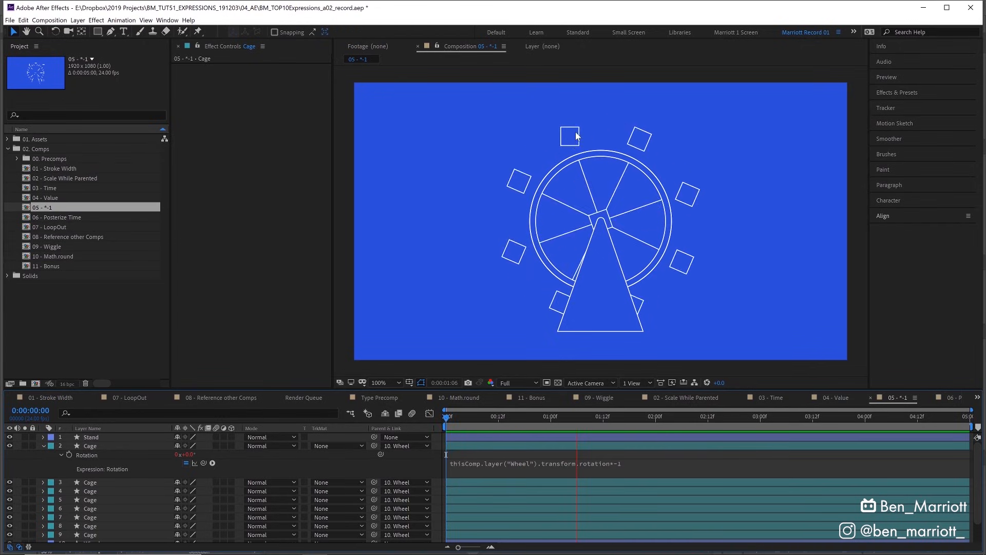
drag(475, 418, 644, 417)
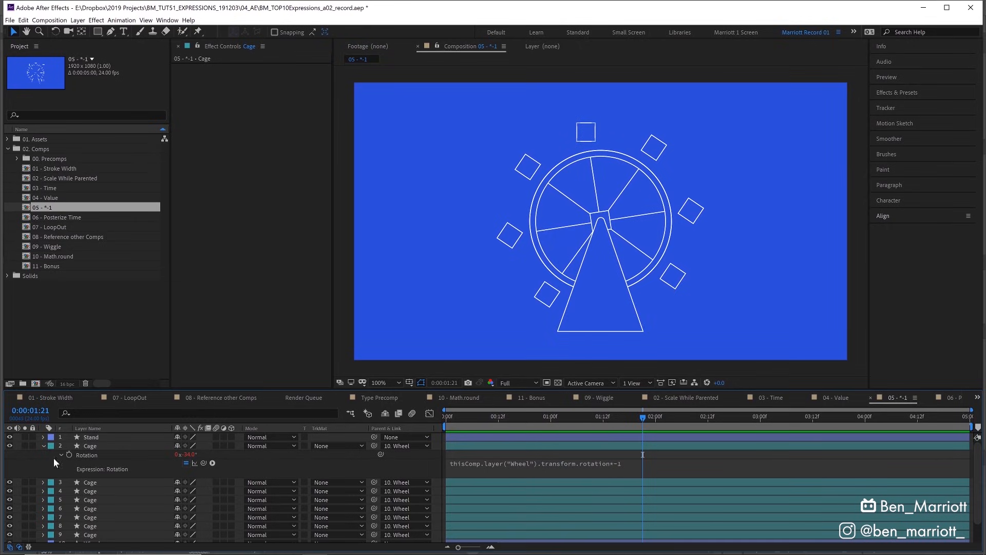
Step: Copy the first Cage's Rotation expression to all the other Cage layers and preview the Ferris wheel
click(91, 453)
drag(479, 422, 503, 422)
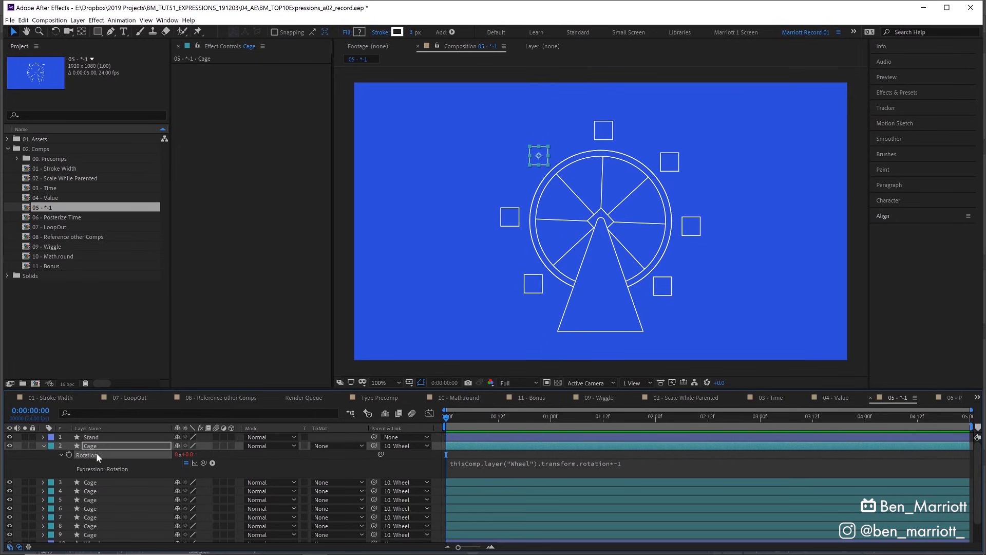
key(ctrl+c)
click(93, 484)
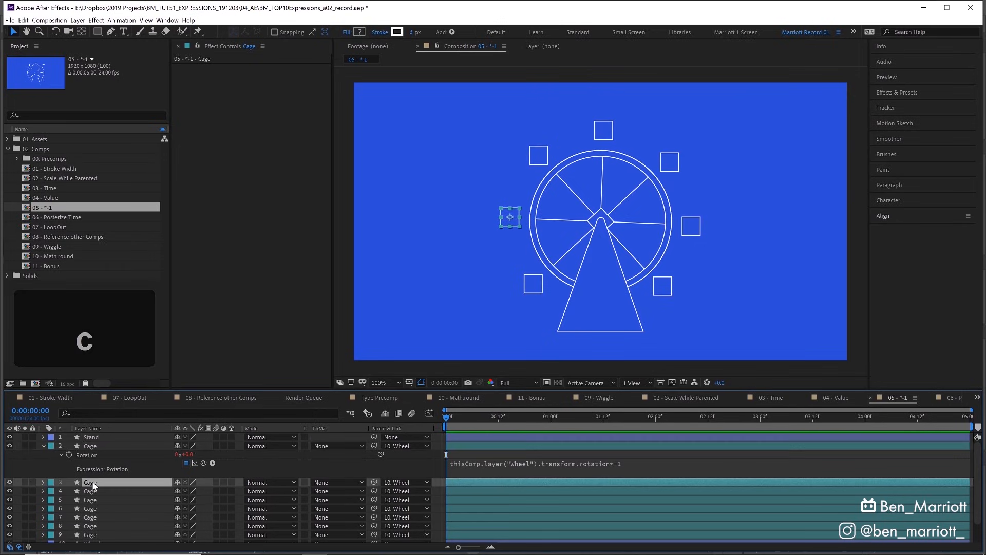
scroll(93, 486, down, 1)
shift+click(106, 513)
key(ctrl+v)
key(space)
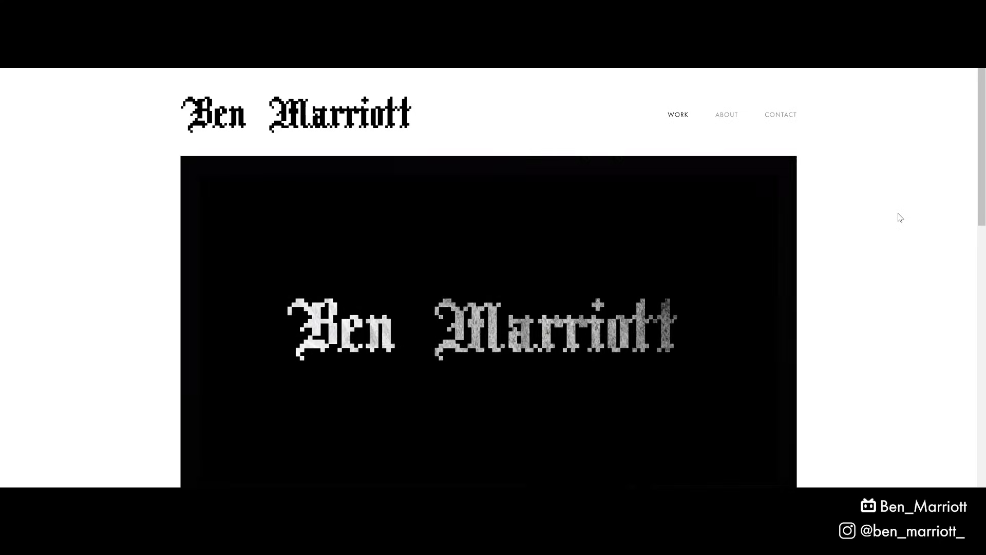
Step: Switch to the browser, look through the portfolio website's works, and view its Coffee page in the Squarespace editor
scroll(900, 218, down, 4)
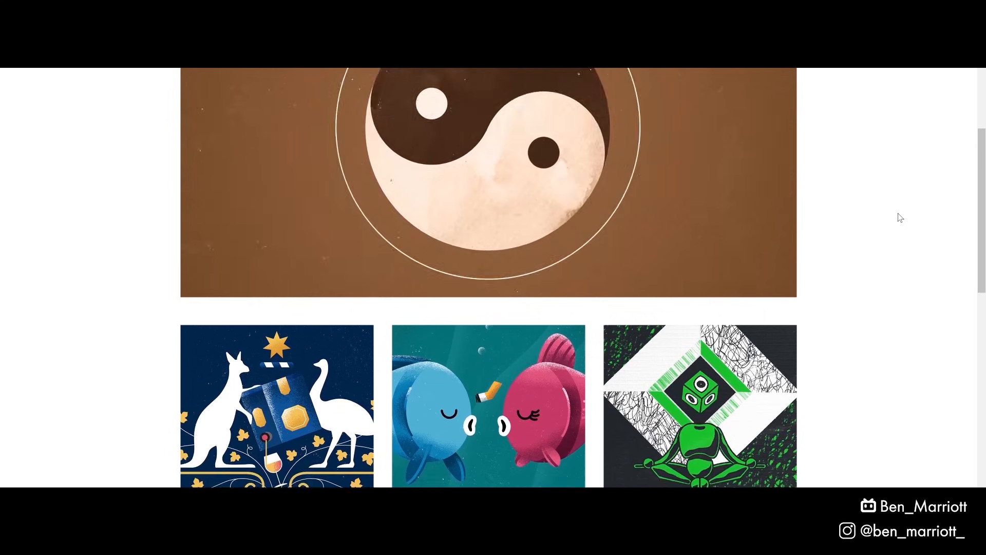
scroll(899, 217, down, 3)
scroll(900, 218, down, 5)
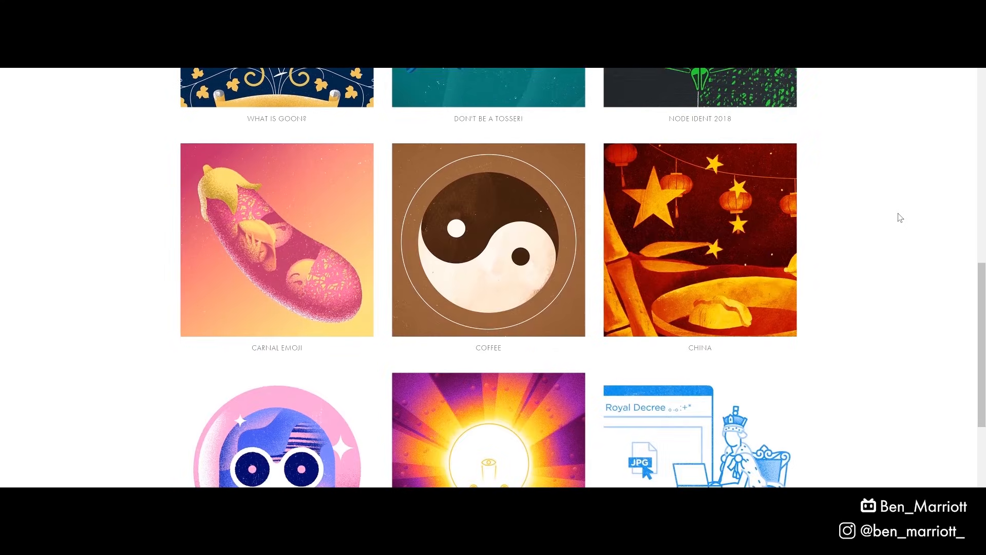
scroll(900, 218, down, 7)
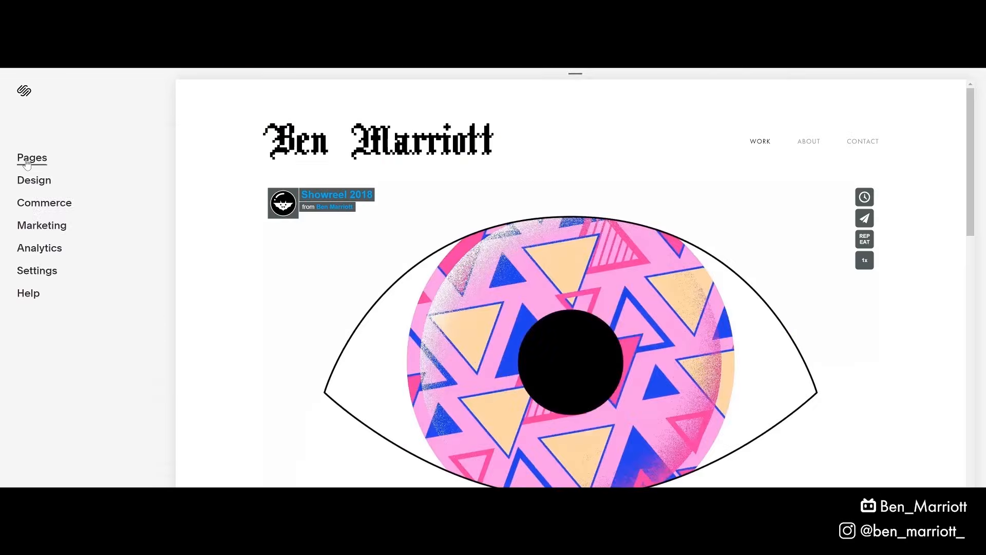
click(31, 157)
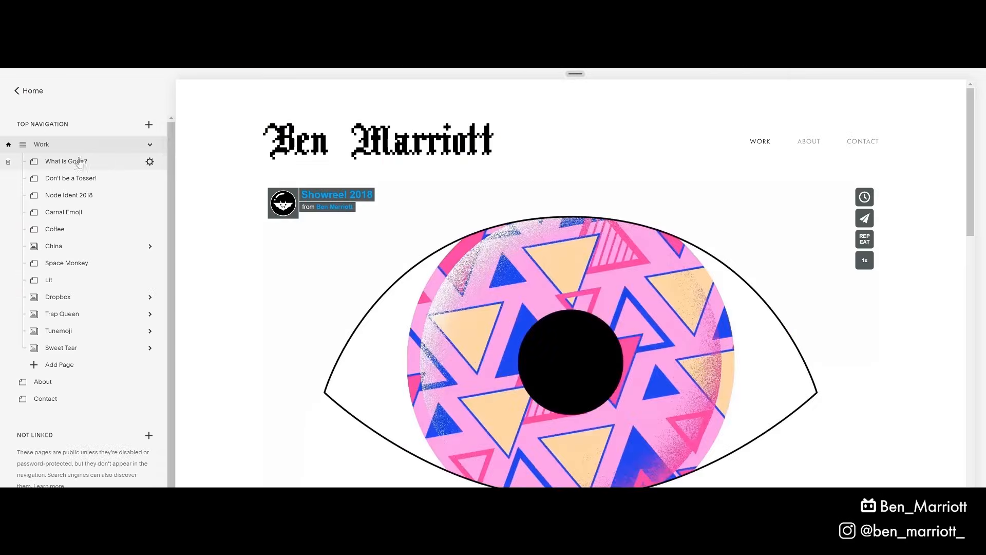
click(56, 229)
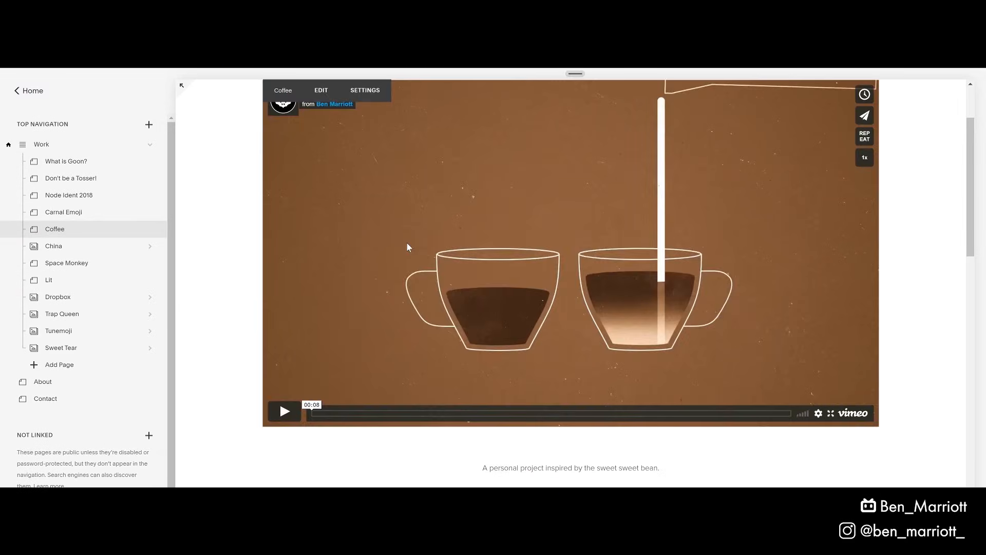
click(332, 129)
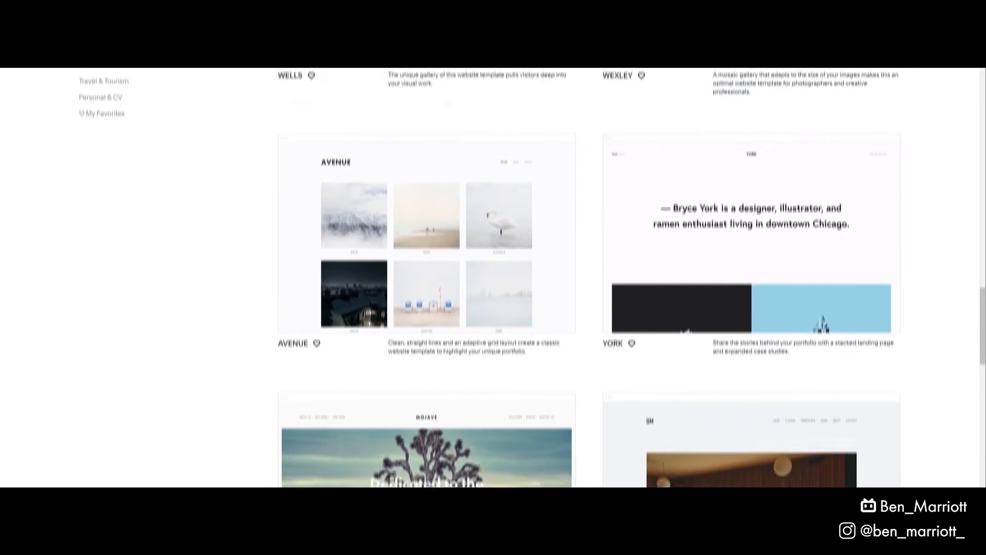
Step: Examine the available Squarespace website templates and the feature sections of the Squarespace home page
scroll(532, 277, down, 3)
scroll(632, 277, down, 6)
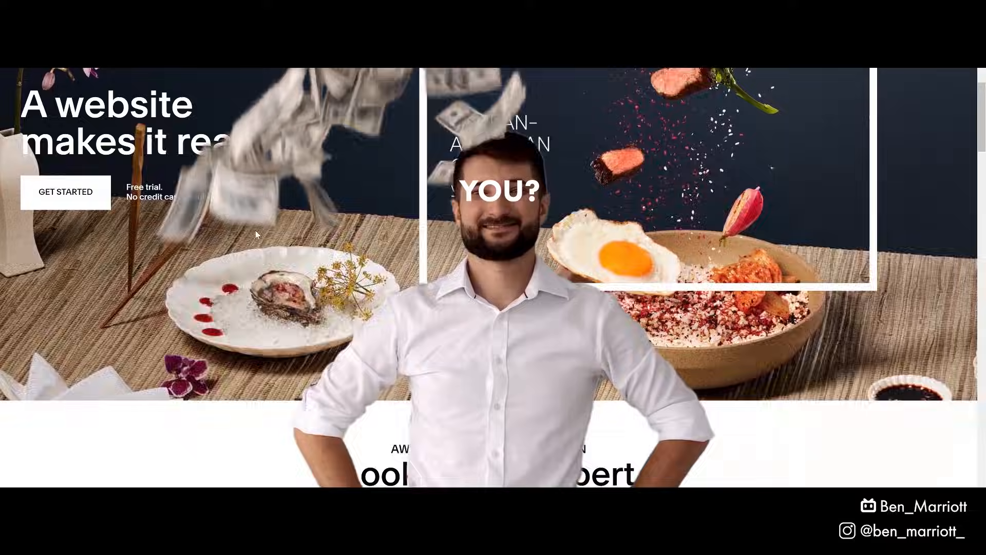
scroll(256, 231, down, 4)
scroll(257, 235, down, 6)
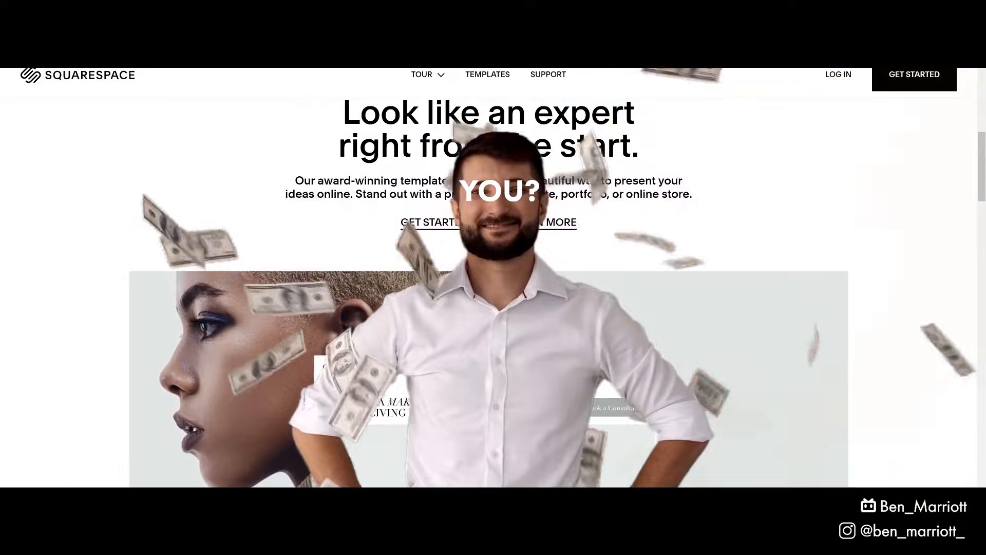
scroll(118, 242, down, 8)
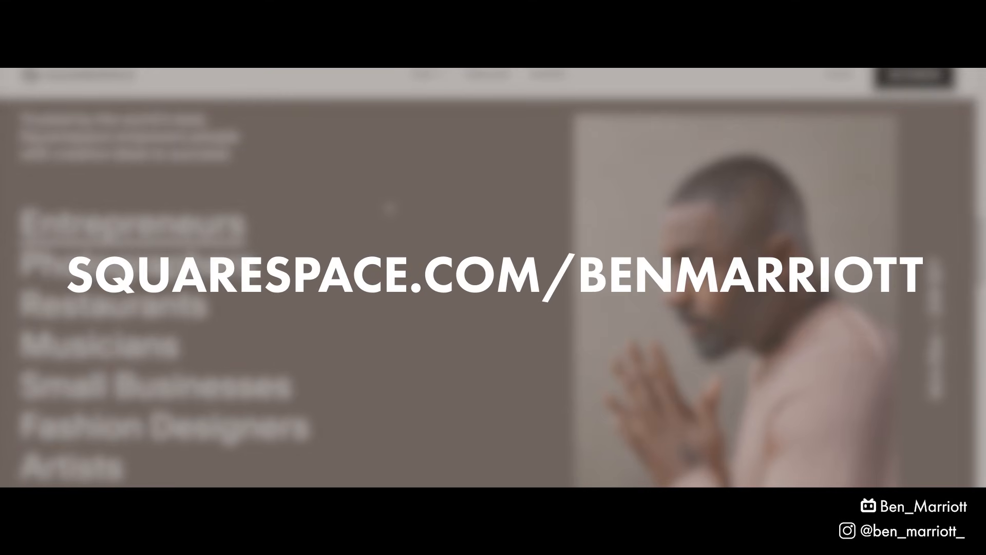
scroll(390, 208, down, 8)
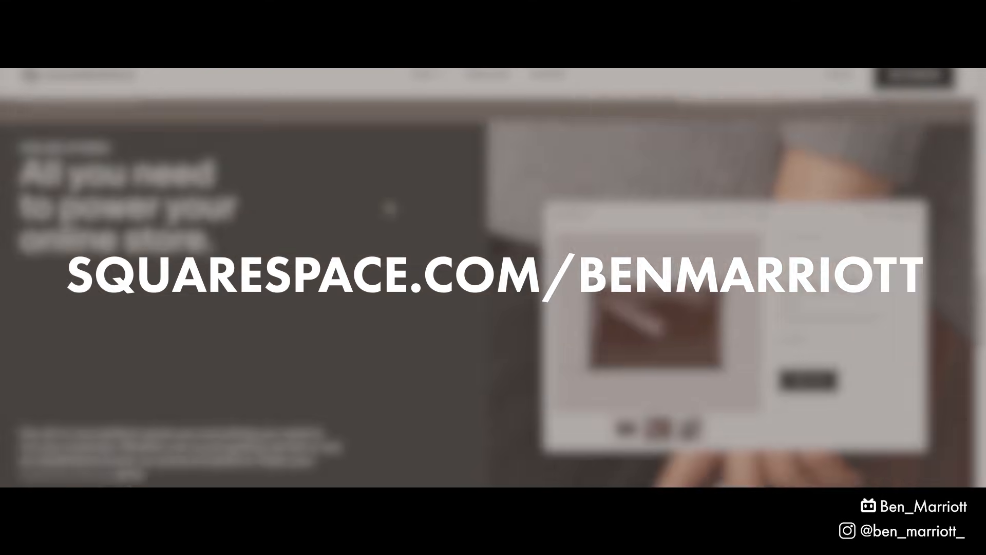
scroll(390, 208, down, 6)
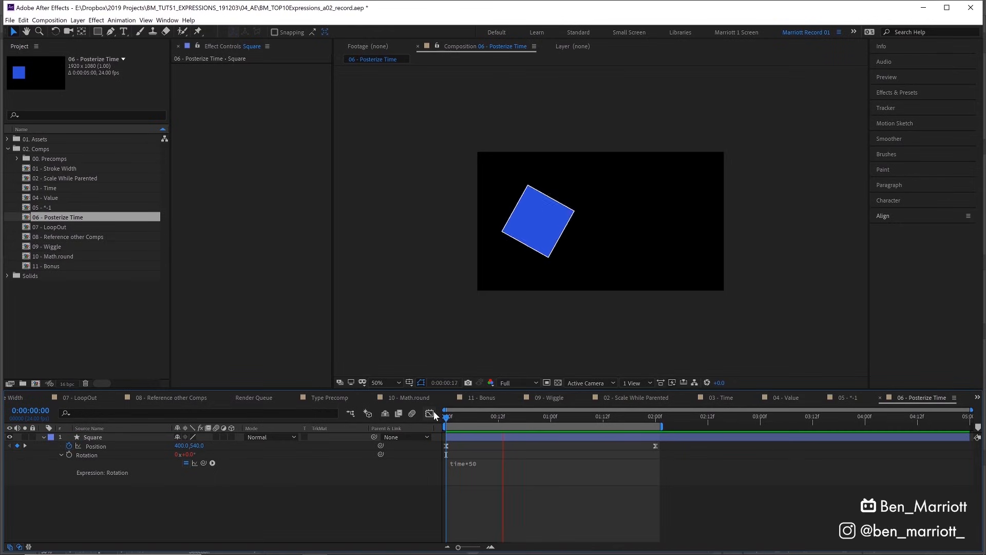
Step: Switch back to After Effects and add an adjustment layer with the Posterize Time effect to the 06 - Posterize Time composition
key(space)
key(ctrl+alt+y)
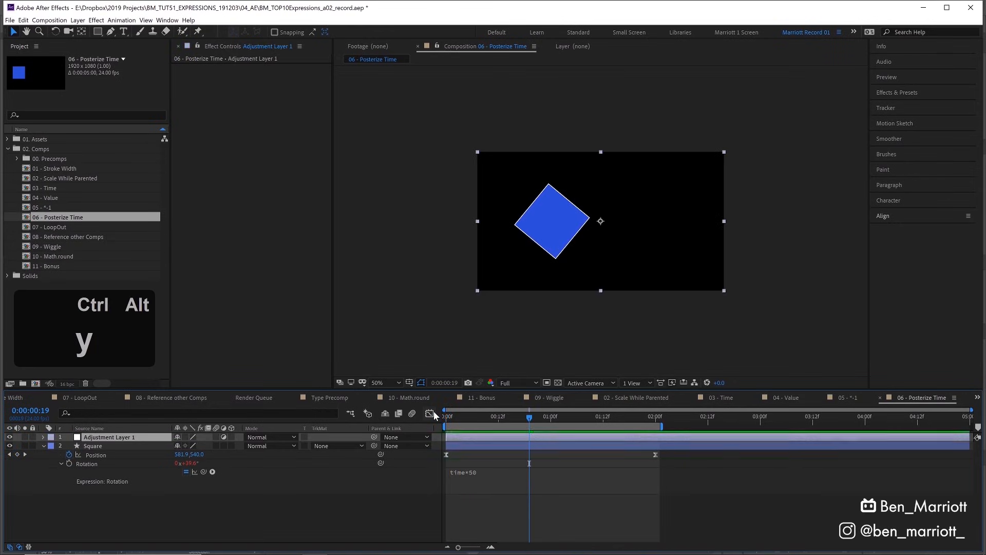
key(ctrl+5)
text(poster)
double_click(919, 142)
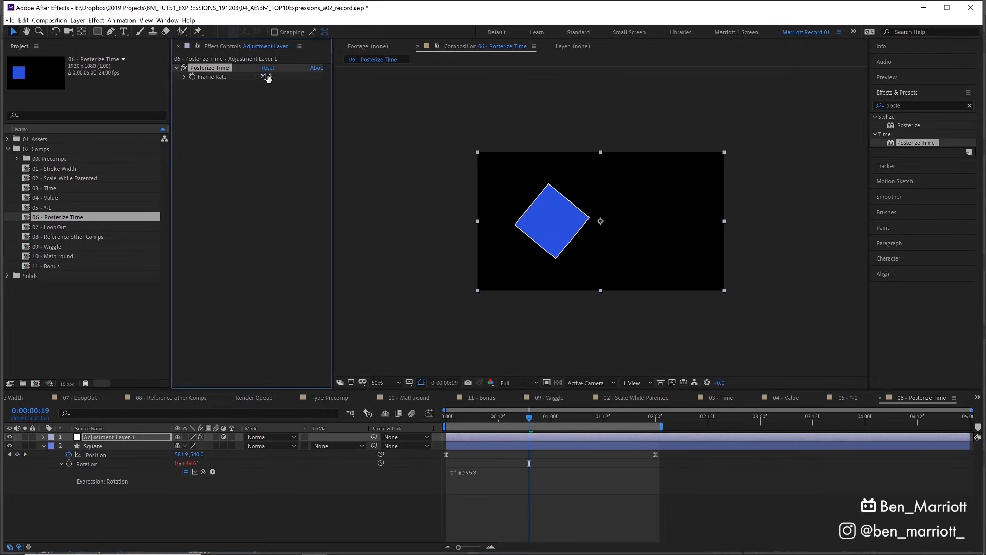
Step: Set the Posterize Time frame rate on the adjustment layer to 12 and preview the composition from the start
text(12)
key(KP_Enter)
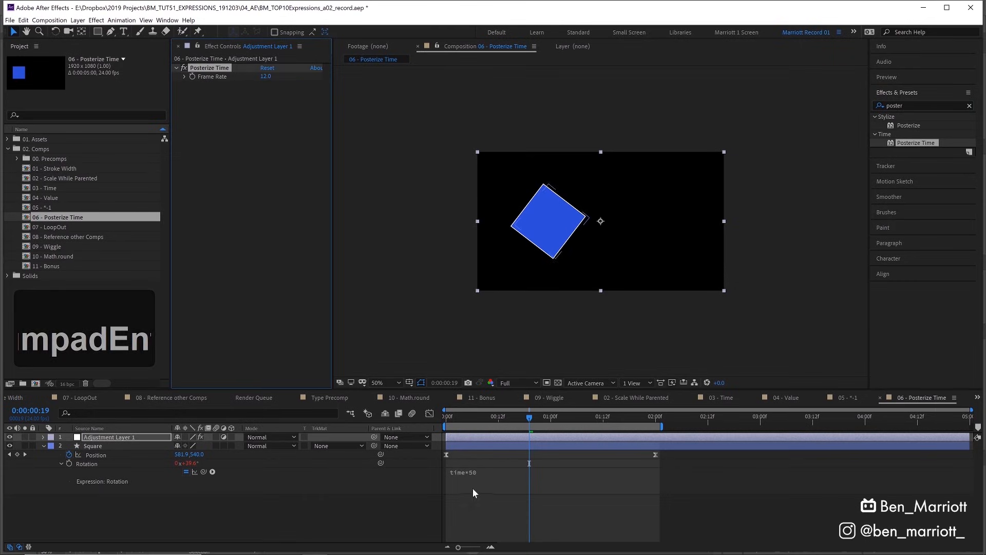
key(Home)
key(space)
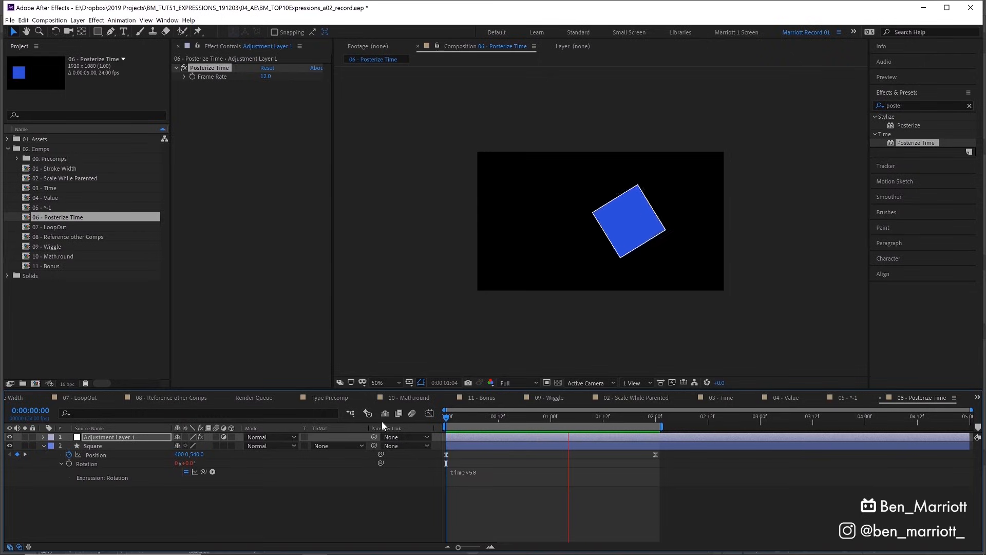
Step: Delete the adjustment layer from the 06 - Posterize Time composition and preview the Square's animation without it
click(112, 436)
key(Delete)
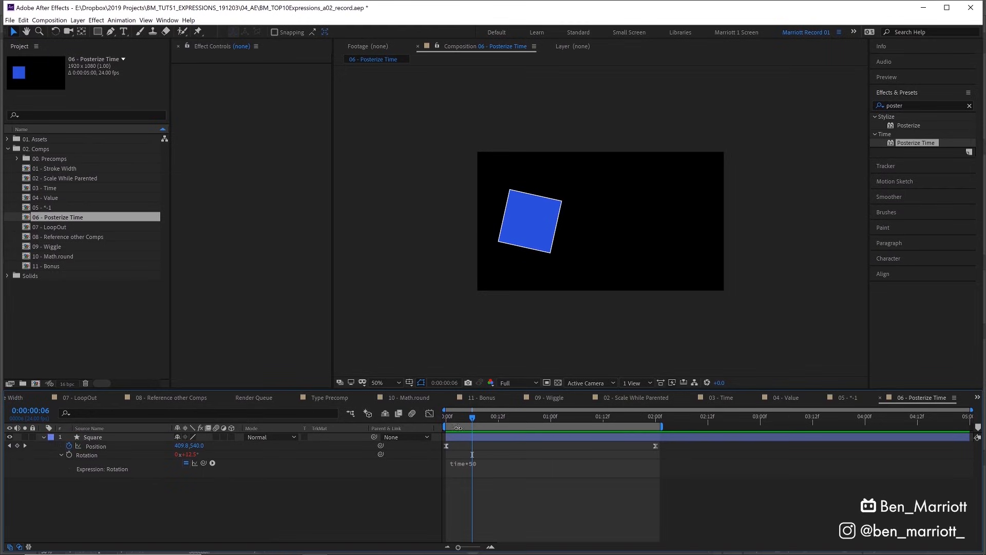
key(space)
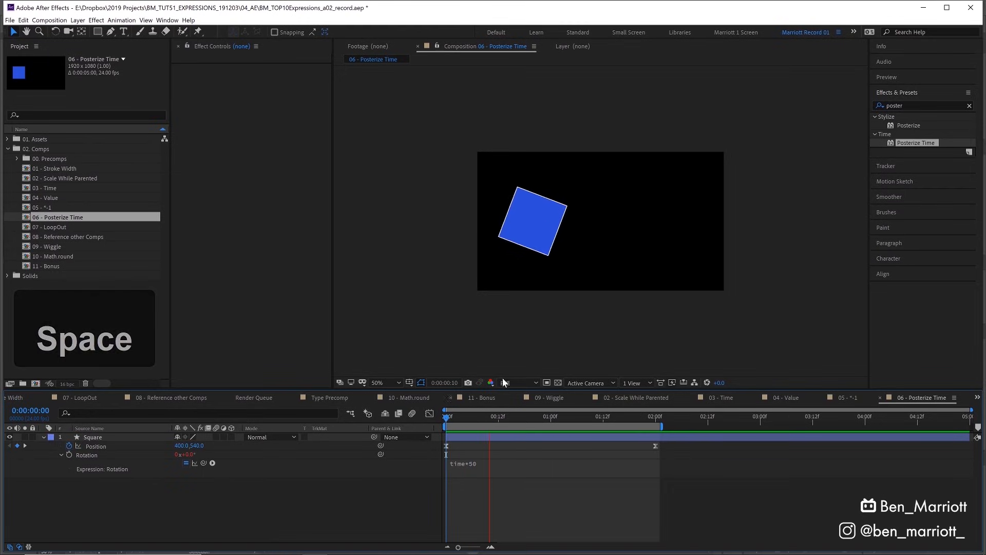
key(space)
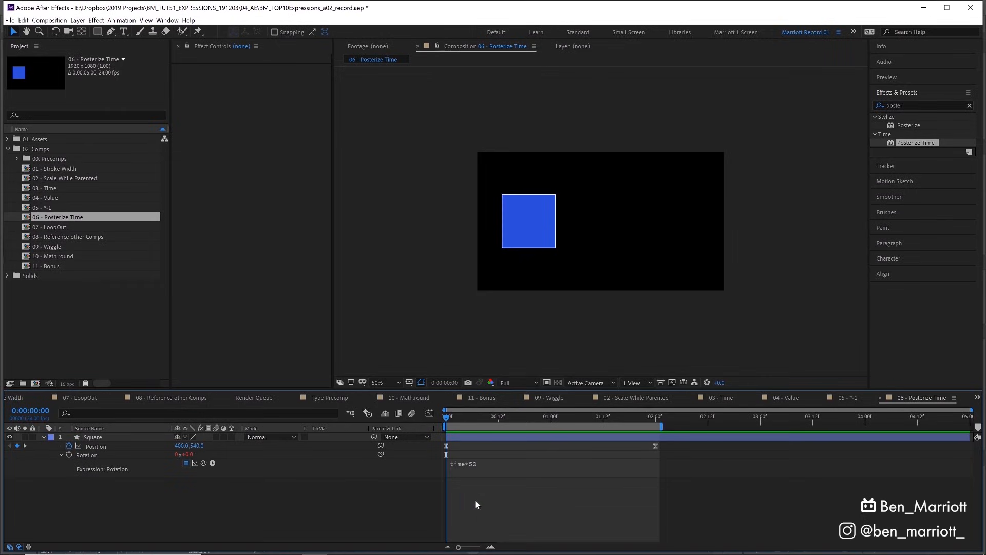
Step: Insert the line posterizeTime(12); above time*50 in the Square's Rotation expression and preview the result
click(455, 464)
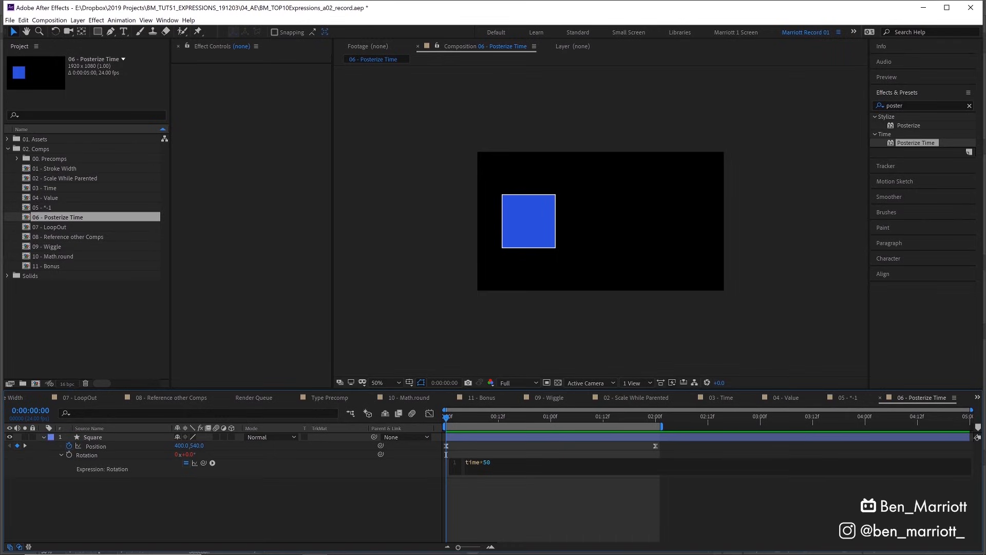
text(pos)
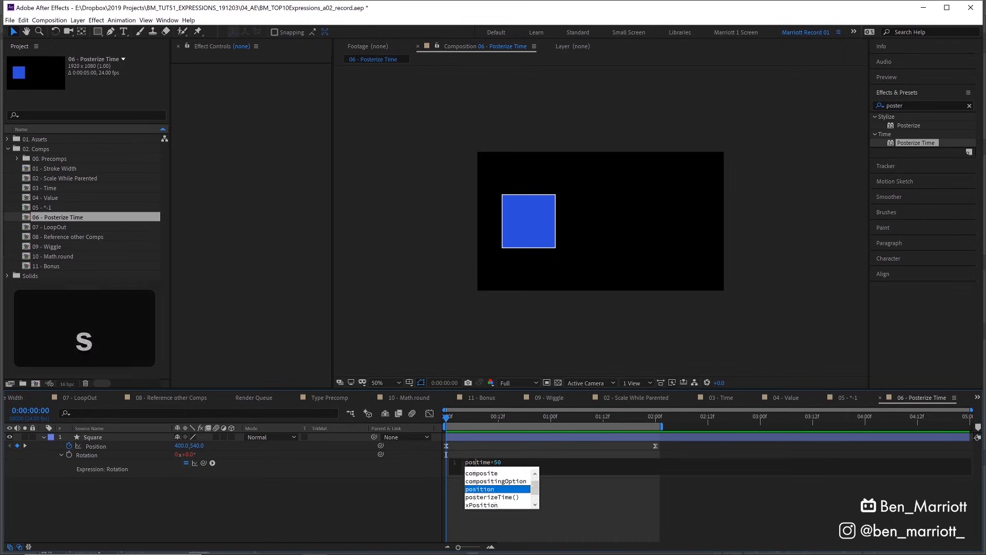
key(Tab)
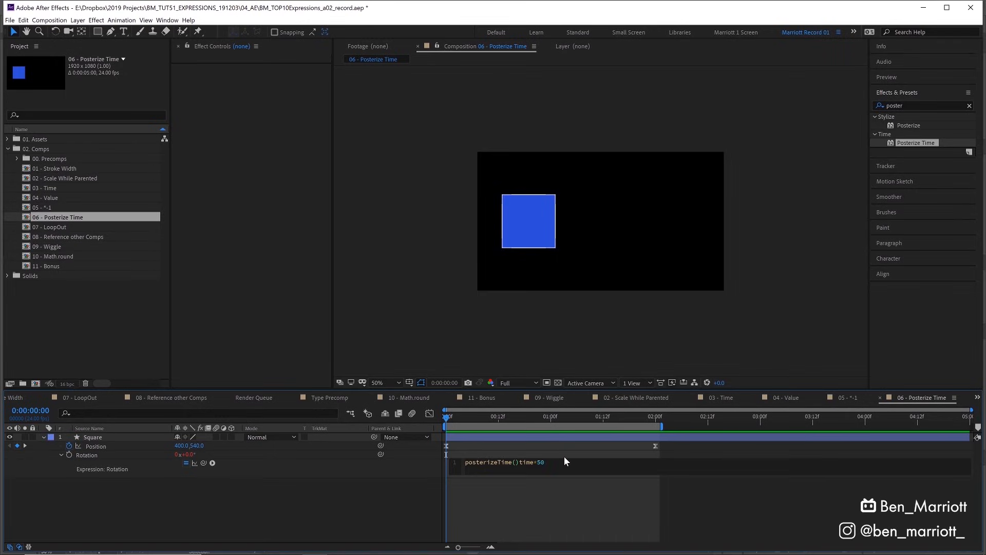
text(12)
key(Right)
text(;)
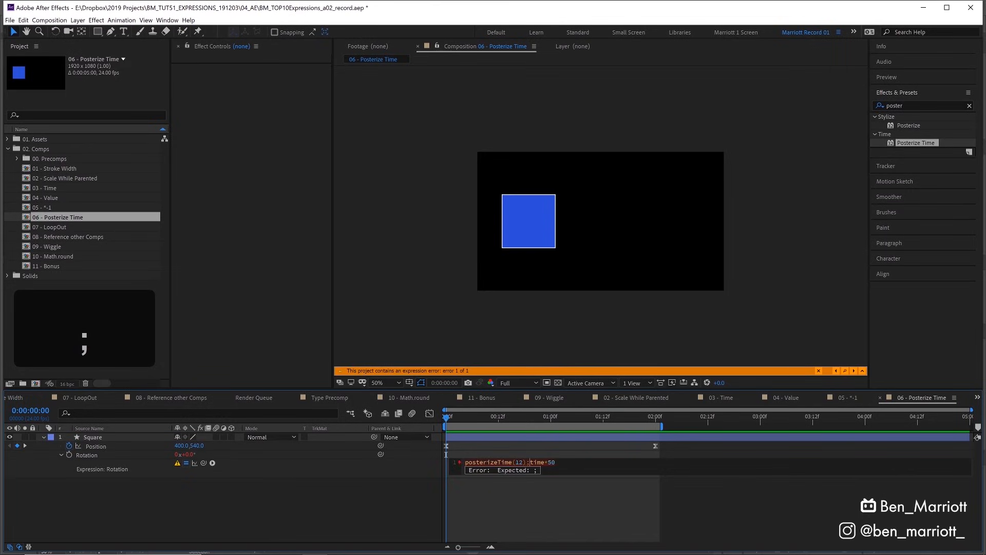
key(Return)
click(549, 496)
key(space)
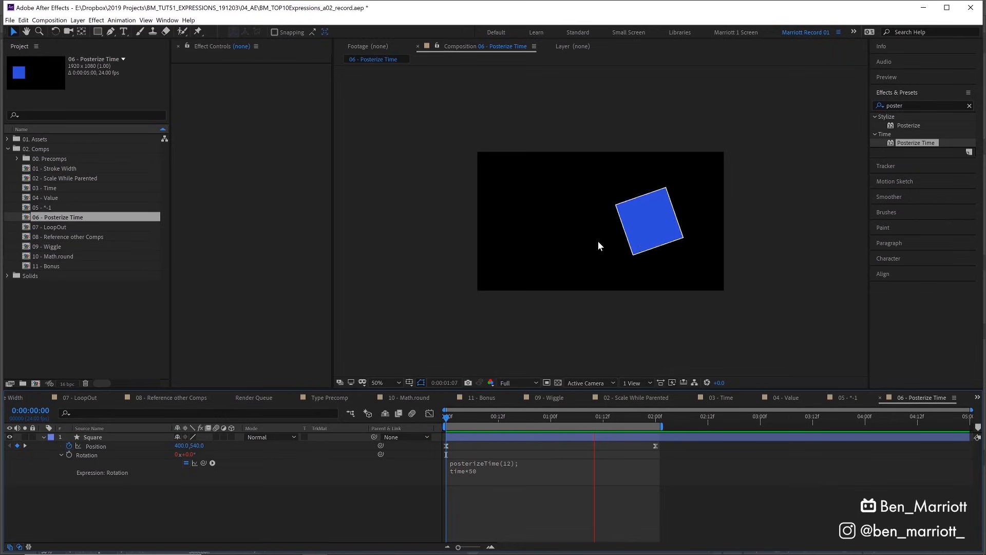
Step: Change the Rotation expression's first line to posterizeTime(6); and preview the Square's animation
click(512, 463)
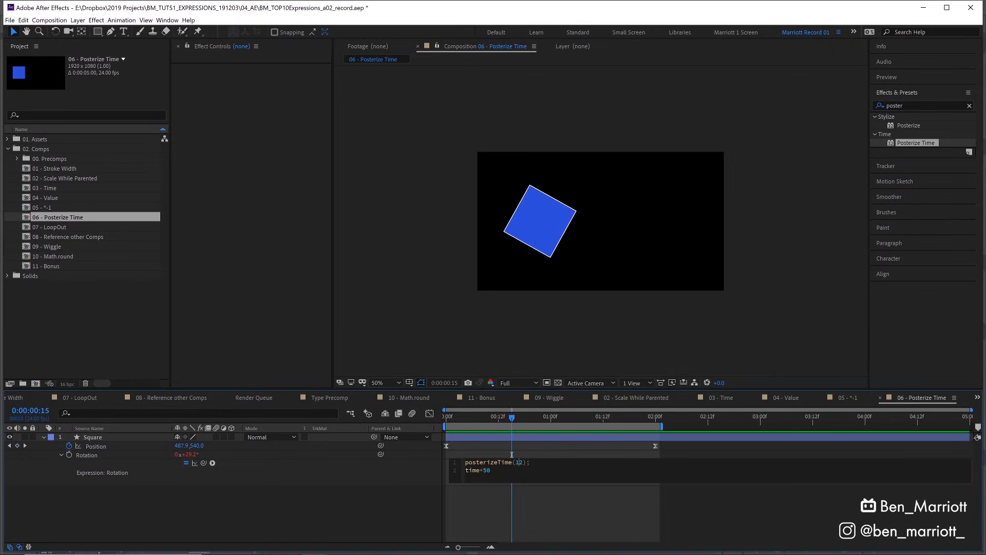
key(BackSpace)
key(BackSpace)
text(6)
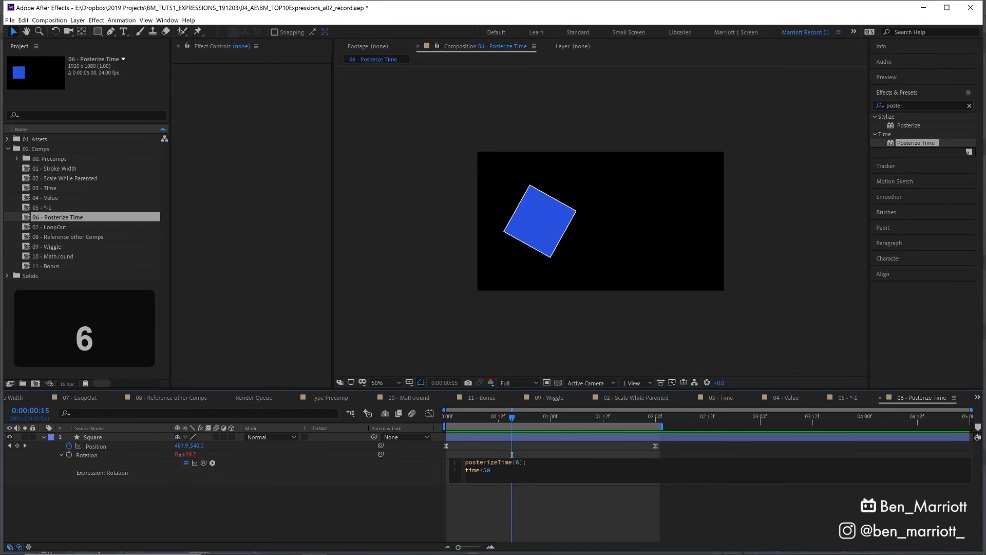
click(559, 494)
key(space)
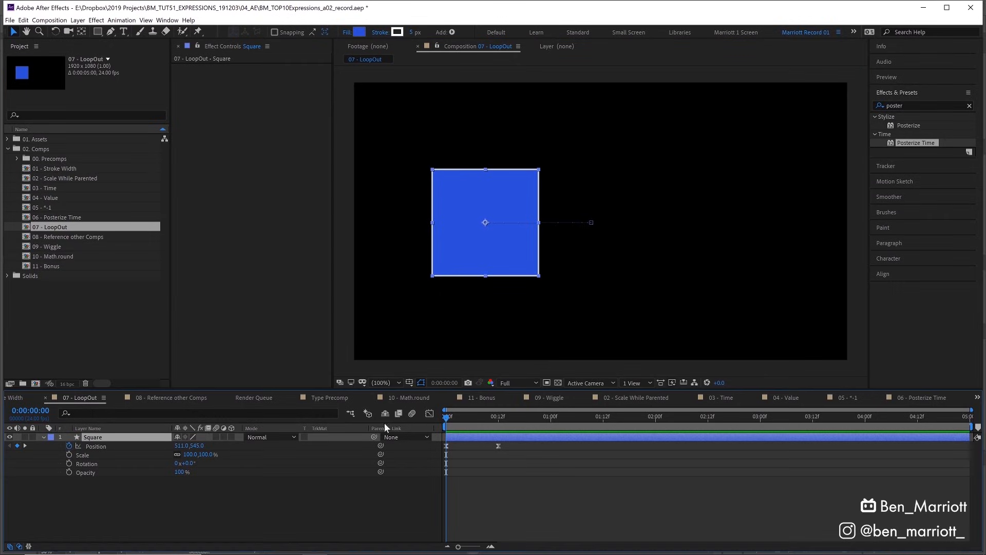
Step: Preview the Square in 07 - LoopOut and give its Position the expression loopOut(type = "cycle", numKeyframes = 0)
key(space)
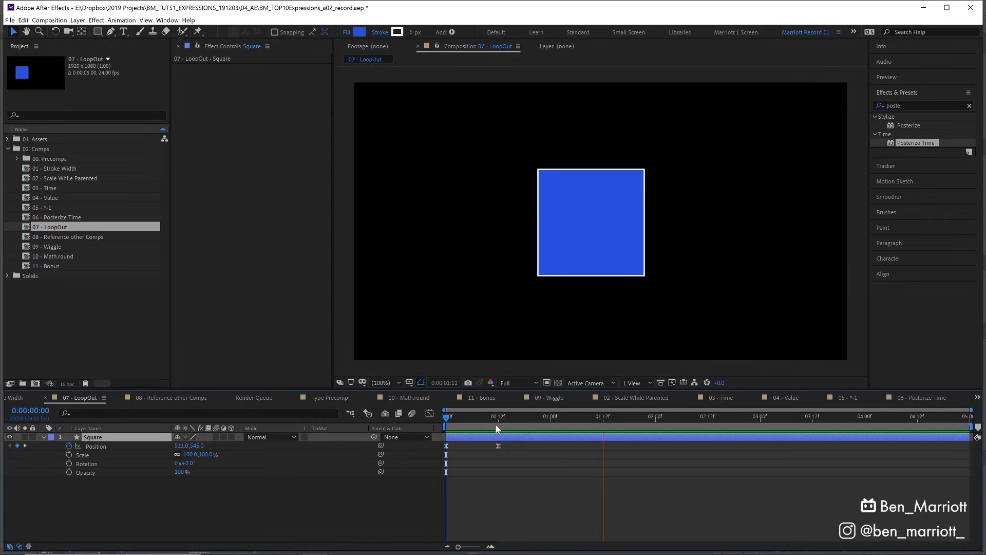
drag(488, 421, 448, 419)
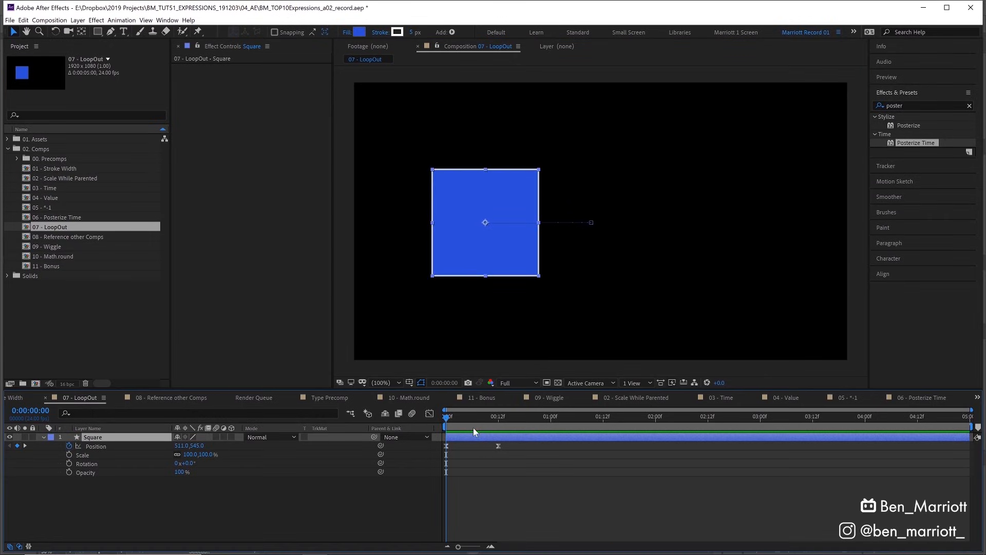
alt+click(69, 446)
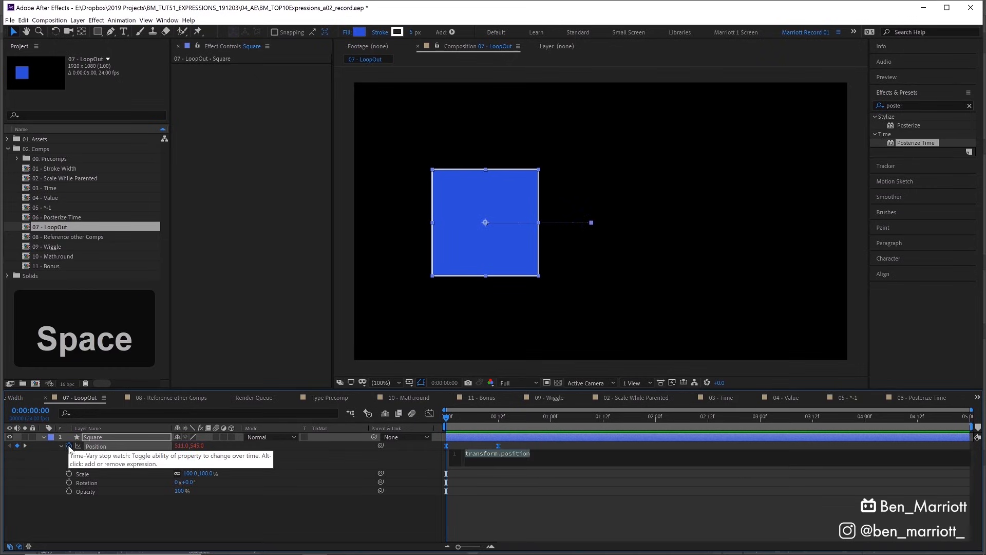
click(213, 454)
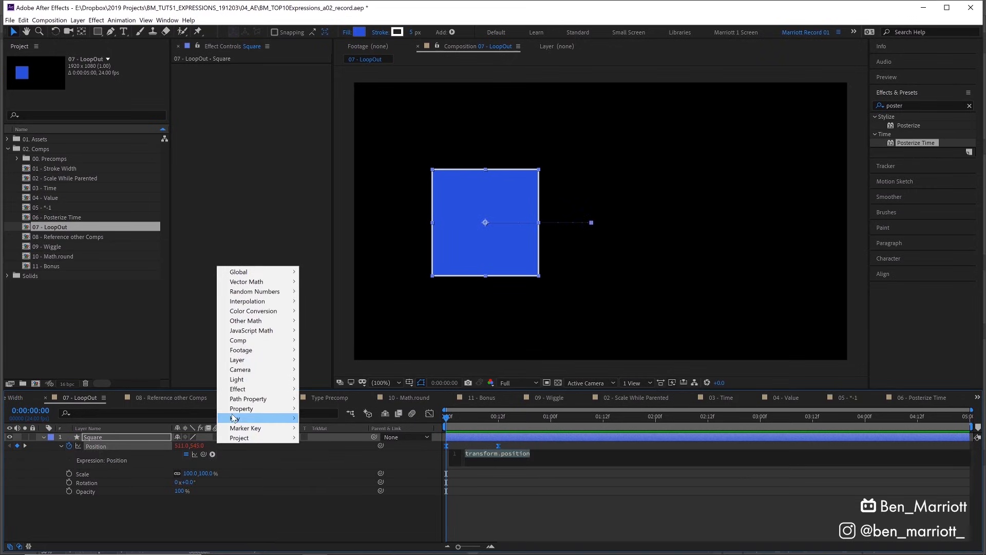
mouse_move(252, 408)
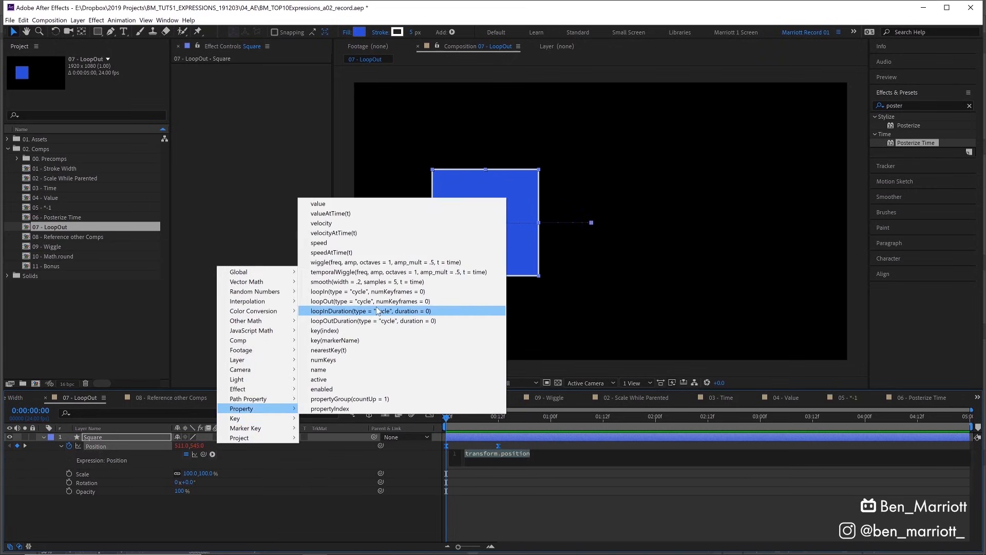
click(407, 303)
Step: Look through the expression language categories, preview the cycle loop and scrub just past the second Position keyframe
click(212, 455)
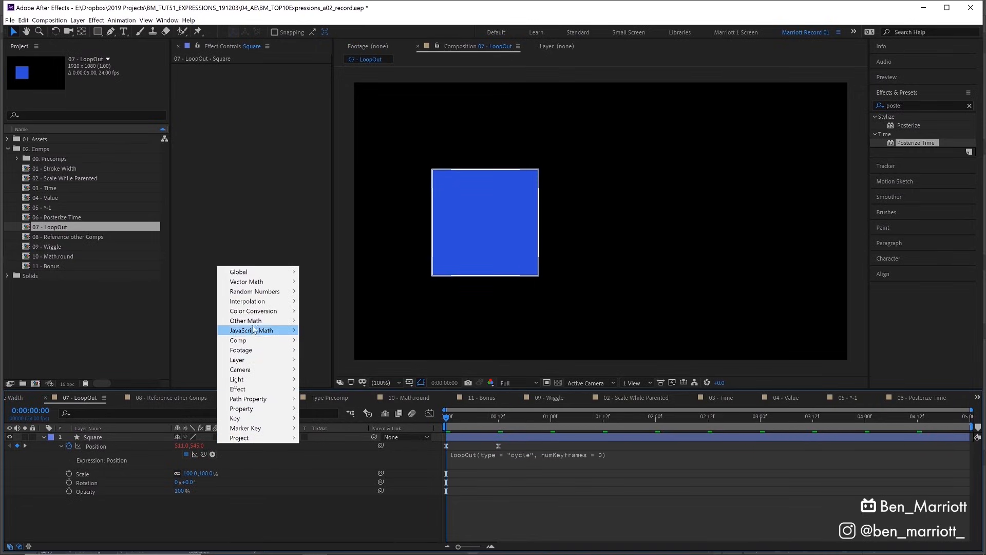
mouse_move(259, 322)
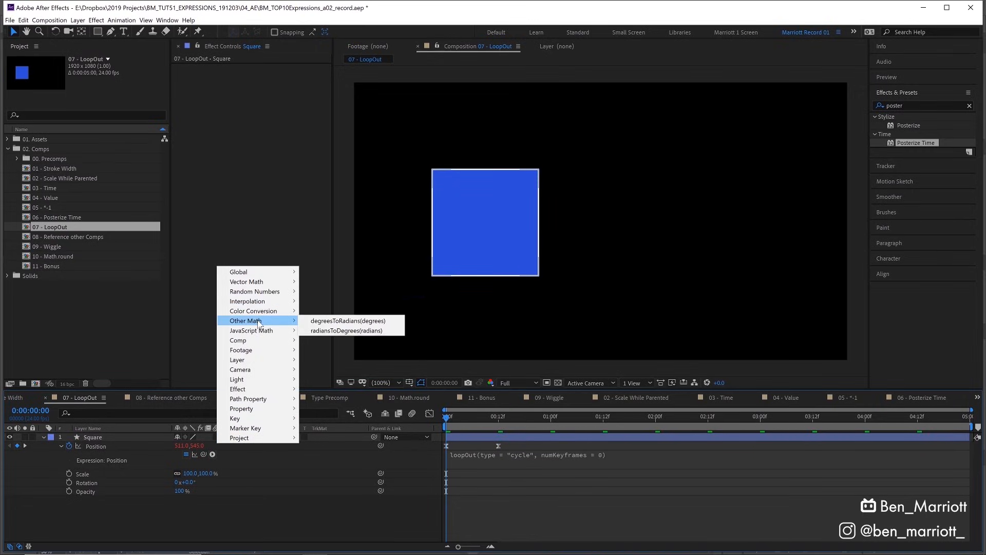
click(470, 438)
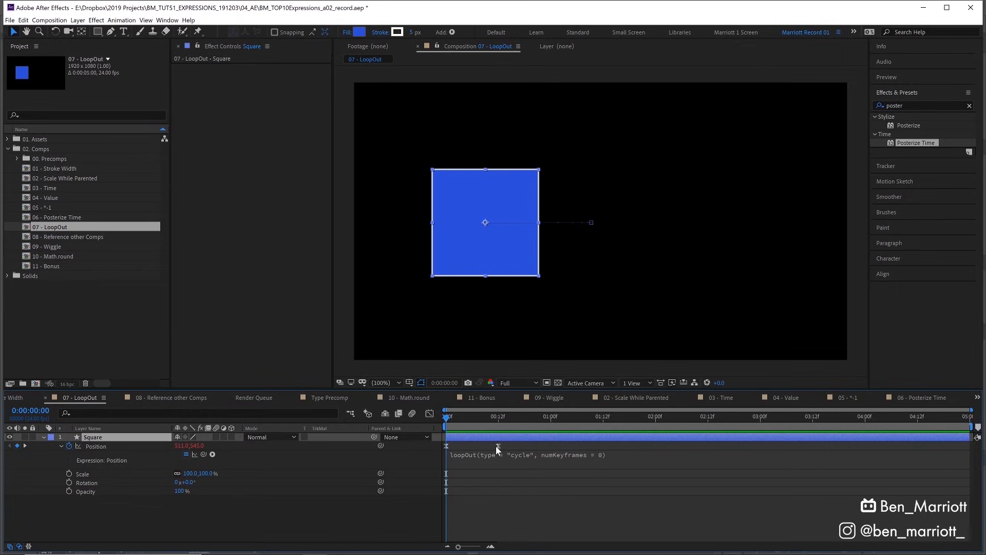
key(space)
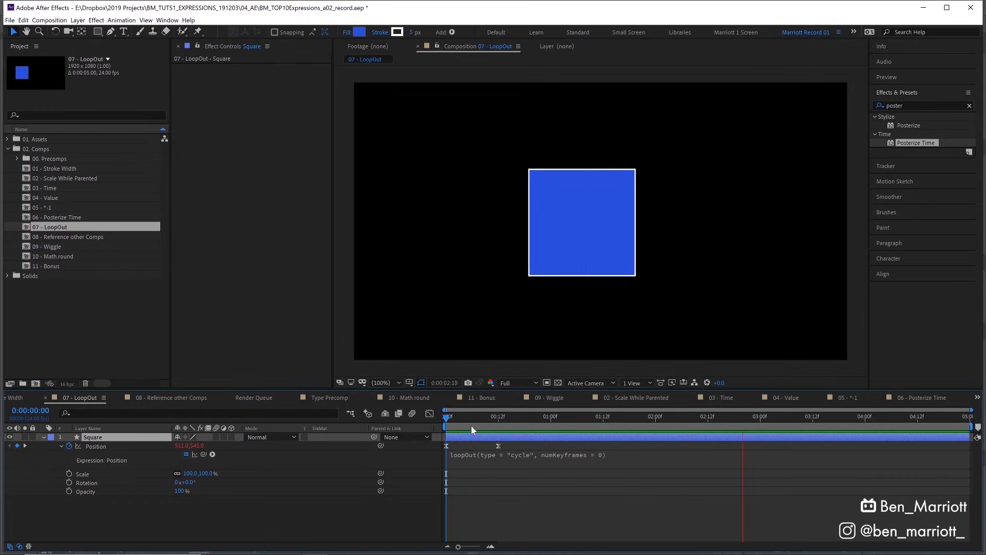
drag(466, 420, 504, 422)
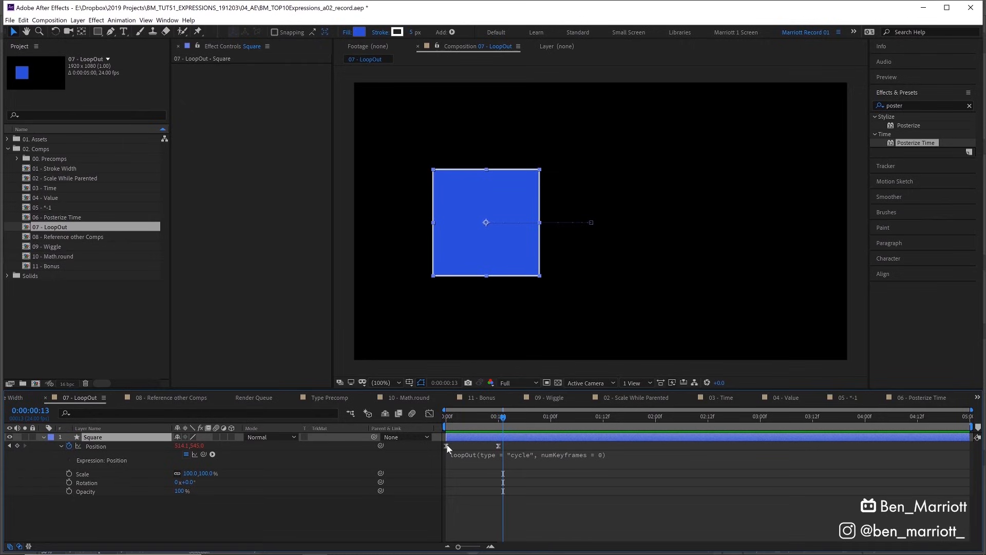
Step: Change the loop type in the Square's Position expression to "pingpong" and preview the motion
click(511, 455)
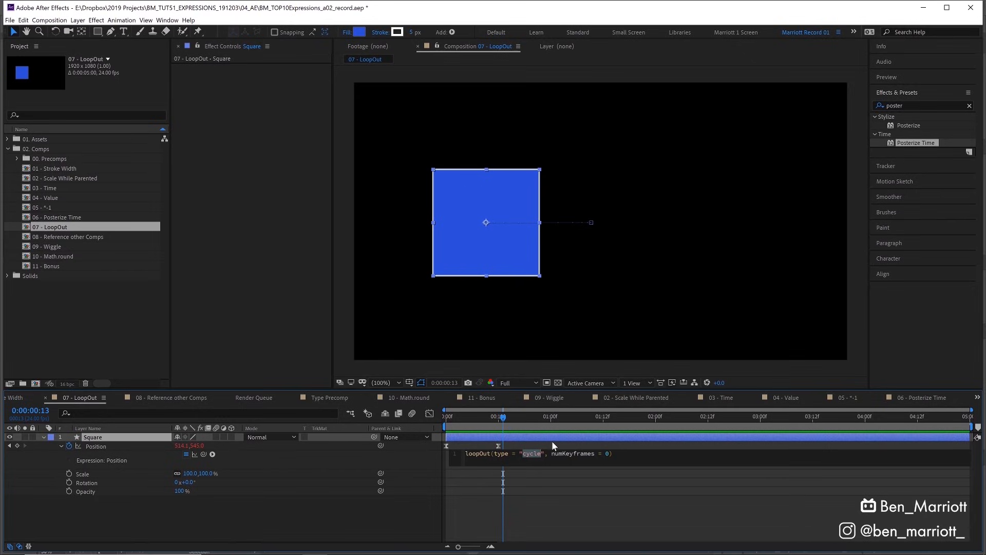
text(pingpong)
click(685, 448)
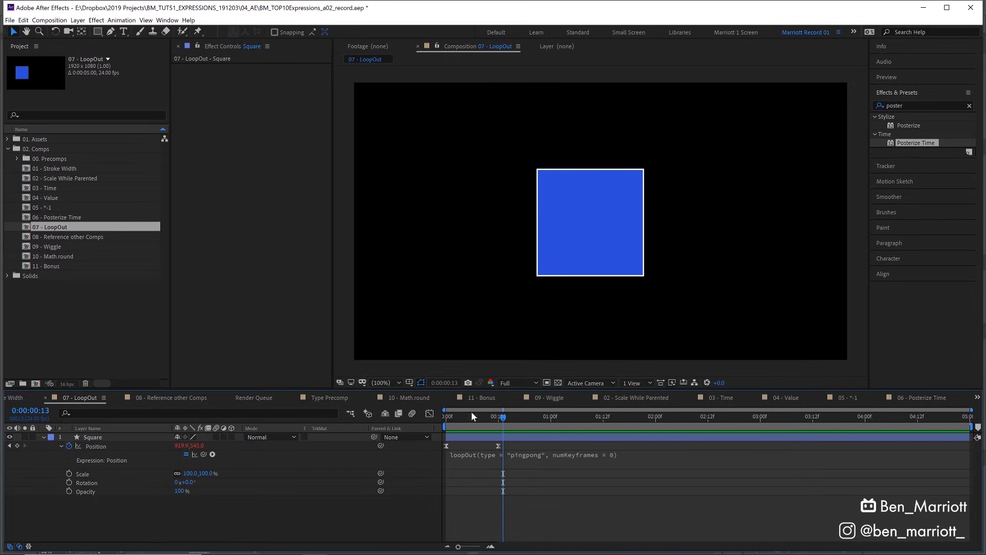
key(space)
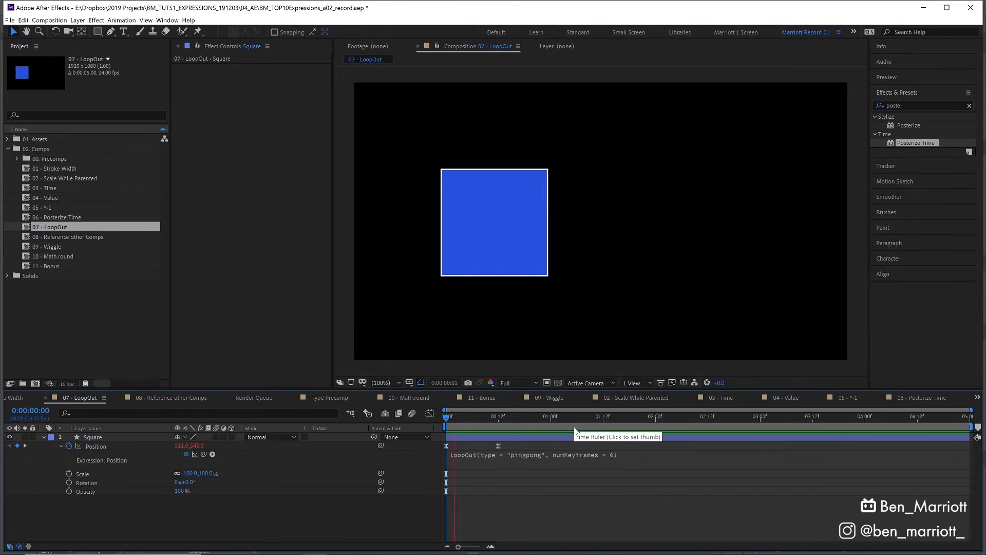
key(shift+space)
Step: Add a third Position keyframe at 0:00:00:21 by moving the Square straight up to 923, 405, and preview the loop
click(538, 438)
key(shift+Up)
key(shift+Up)
key(shift+Up)
key(shift+Up)
key(shift+Up)
key(shift+Up)
key(shift+Up)
key(shift+Up)
key(shift+Up)
key(shift+Up)
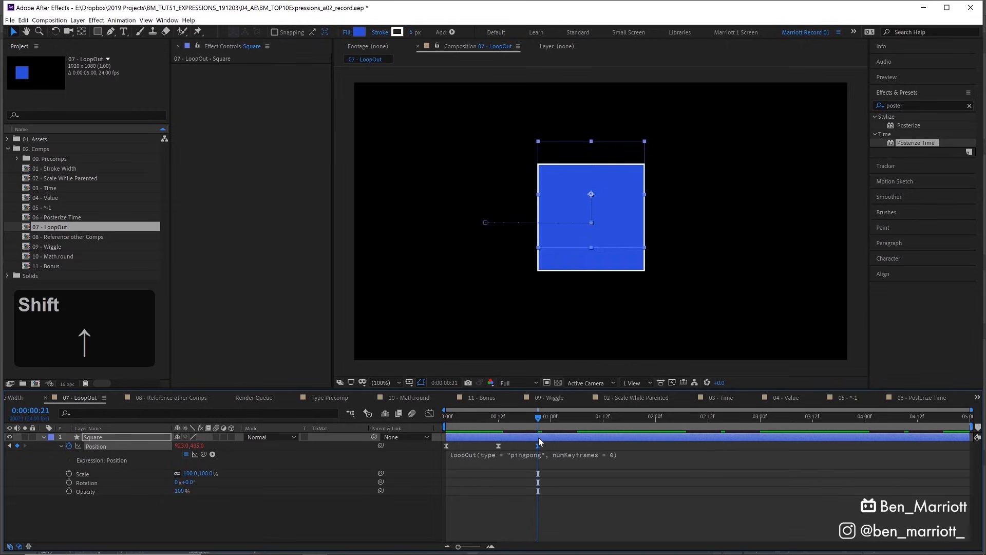
key(shift+Up)
key(shift+Up)
key(shift+Up)
drag(529, 423, 419, 432)
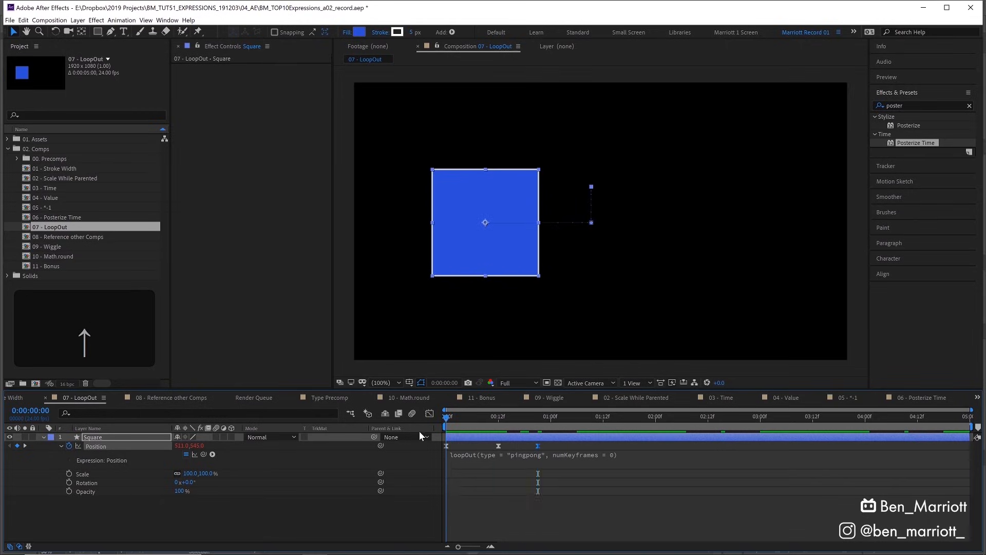
key(space)
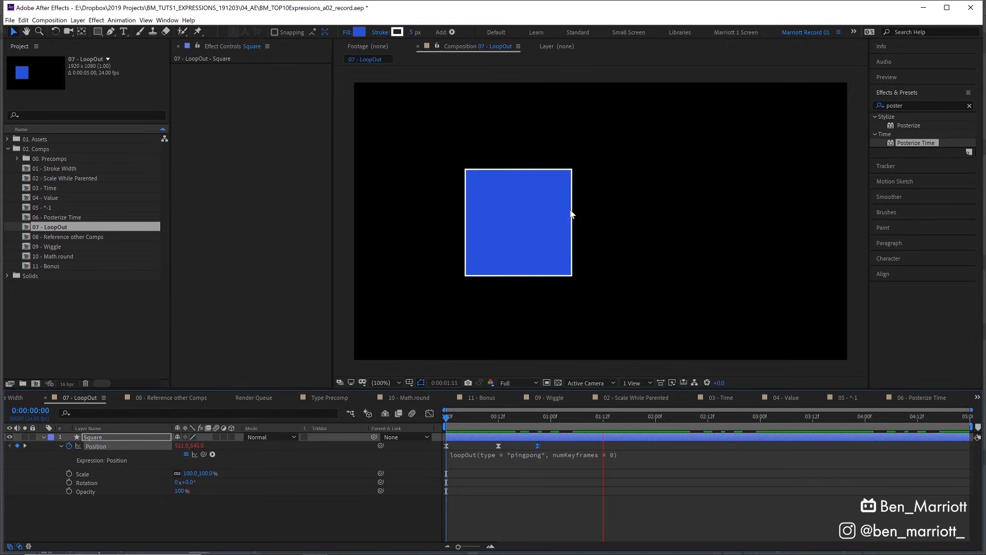
Step: Set numKeyframes to 1 in the Square's pingpong loopOut expression
click(538, 420)
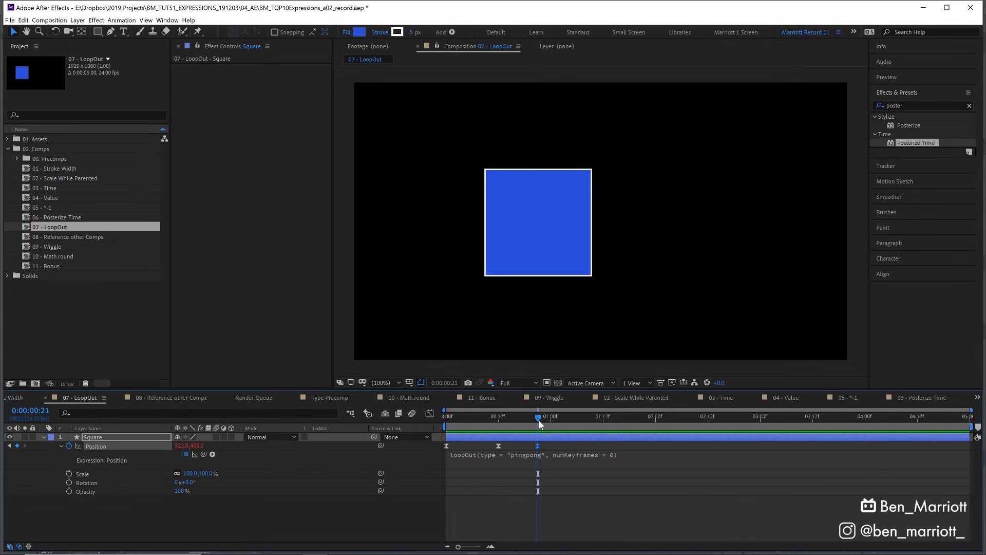
click(579, 453)
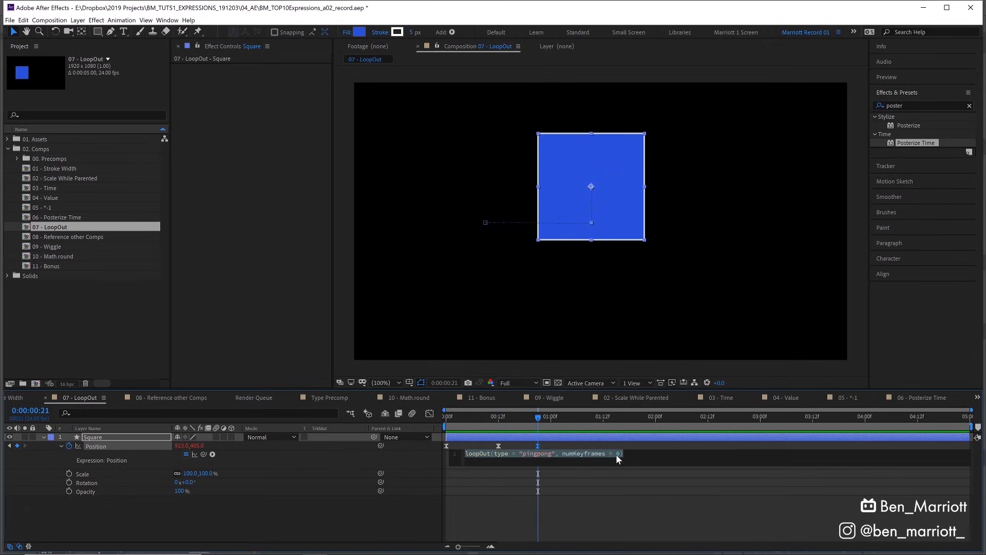
double_click(619, 453)
text(1)
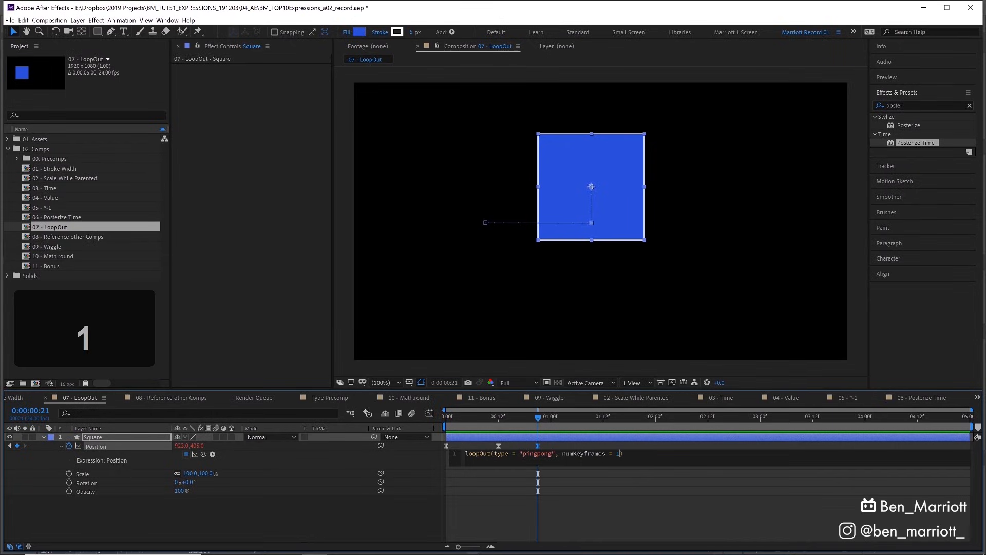
click(552, 445)
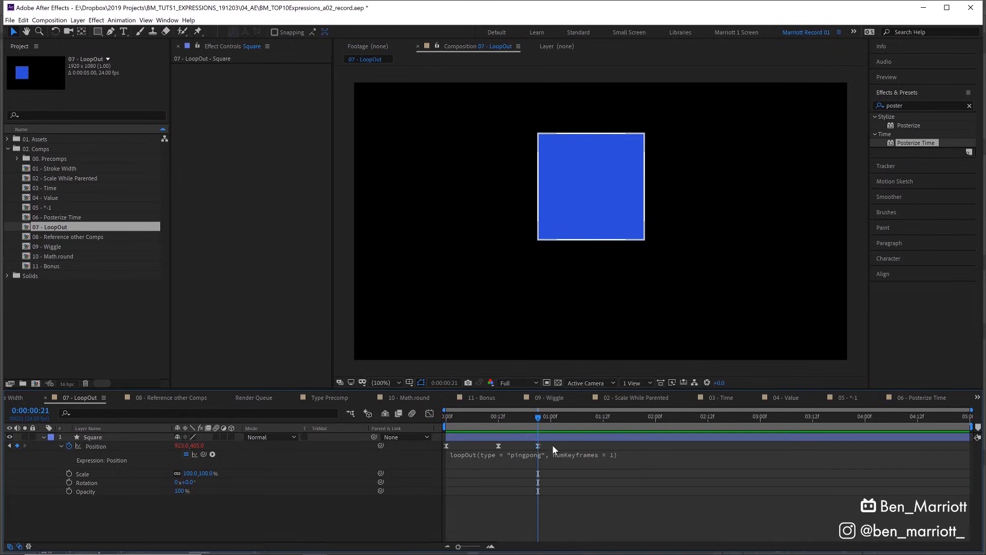
Step: Check the last two Position keyframes of the Square and preview the loop between them
drag(505, 445, 551, 445)
click(550, 445)
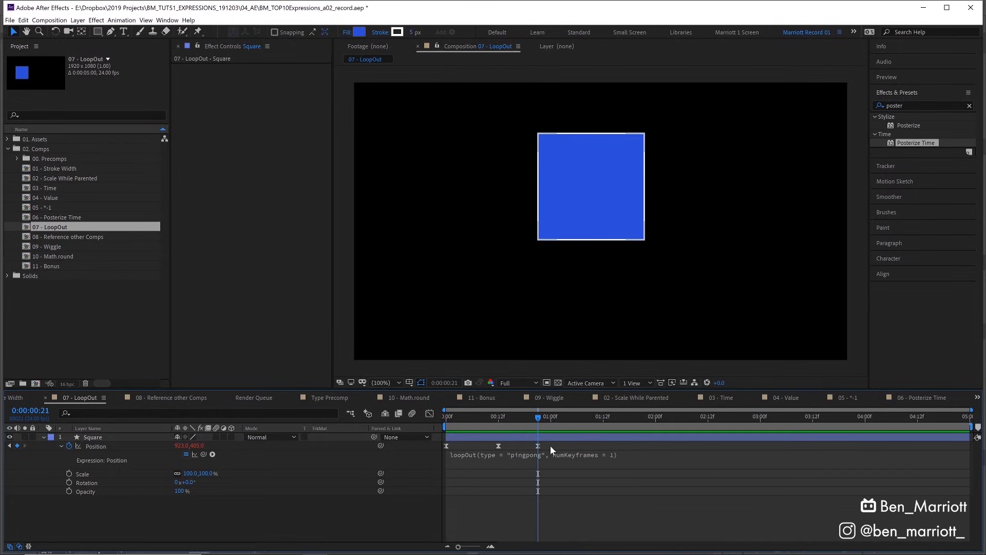
click(537, 446)
key(space)
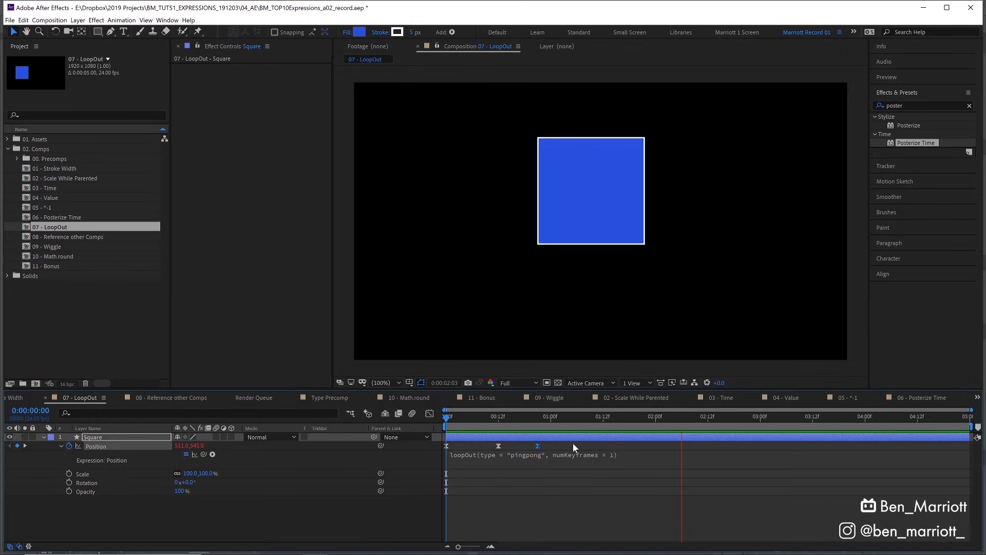
Step: Set the Square's loopOut Position expression to type "offset" with numKeyframes 0, and preview the motion from the first frame
click(617, 455)
key(BackSpace)
text(0)
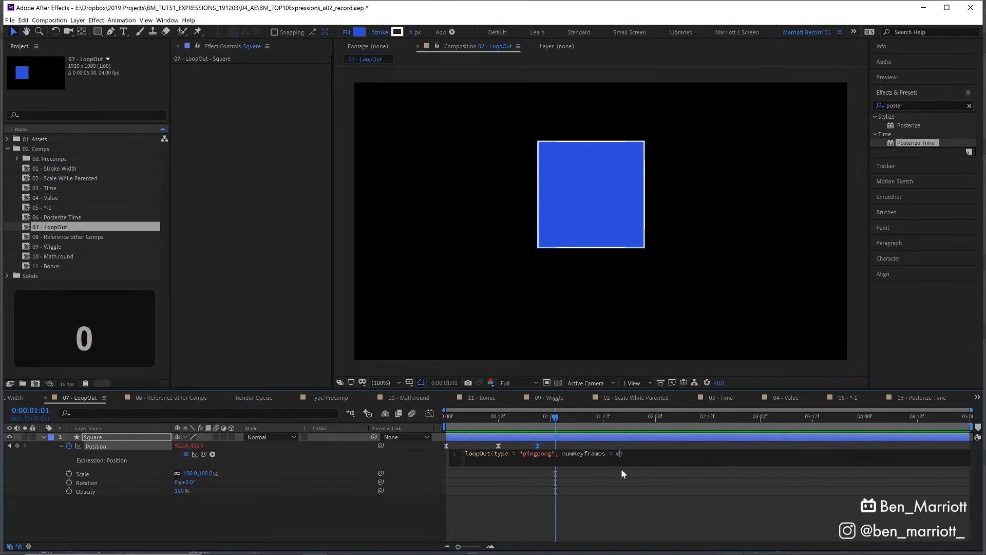
drag(552, 454, 522, 454)
text(offset)
click(478, 443)
key(Home)
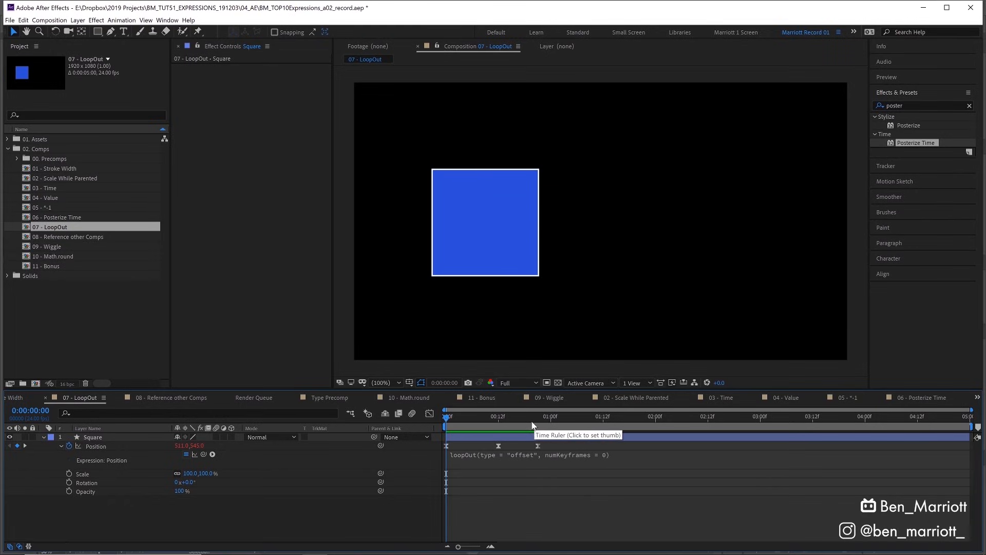
key(space)
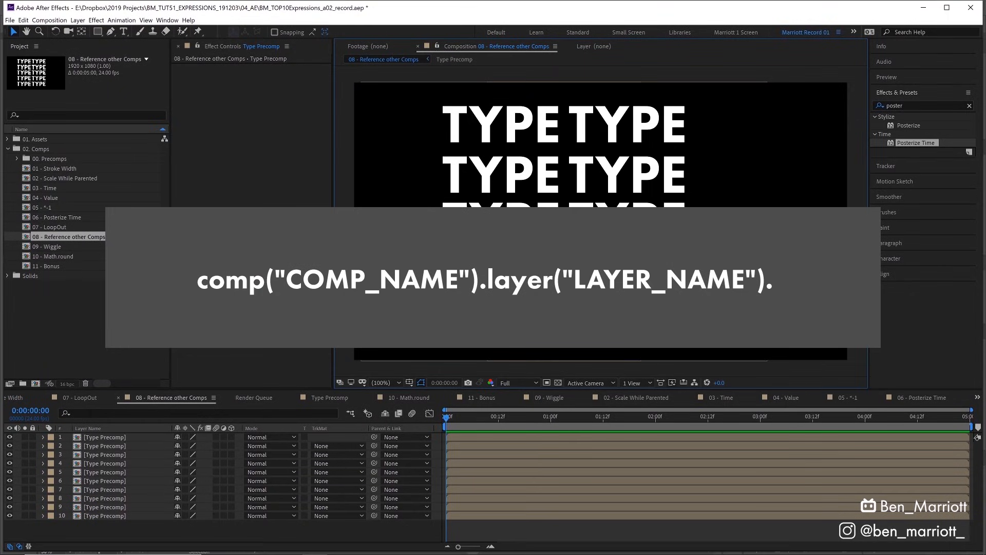
Step: Add a text layer reading TEST beside the upper rows of type in the 08 - Reference other Comps composition
click(535, 262)
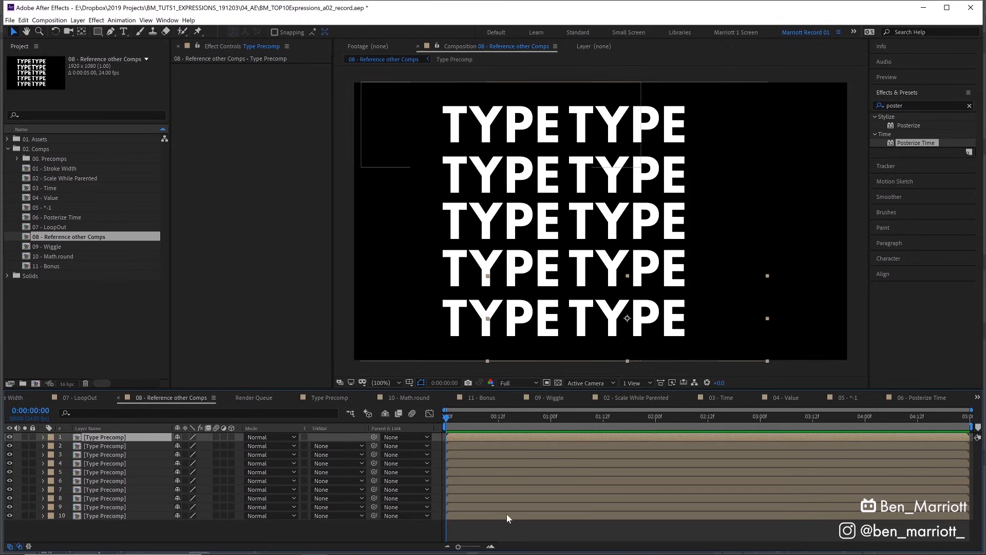
click(373, 335)
click(124, 32)
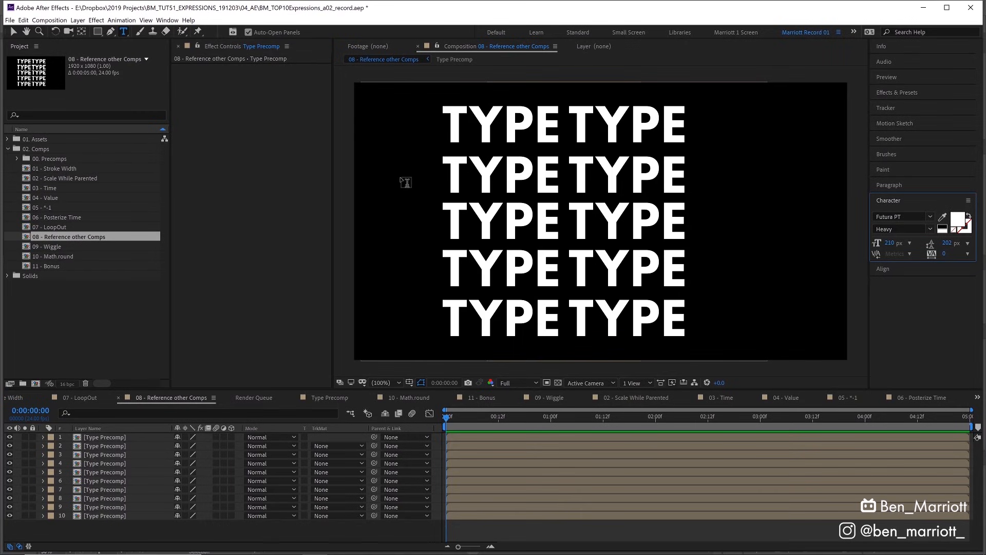
click(426, 179)
text(TEST)
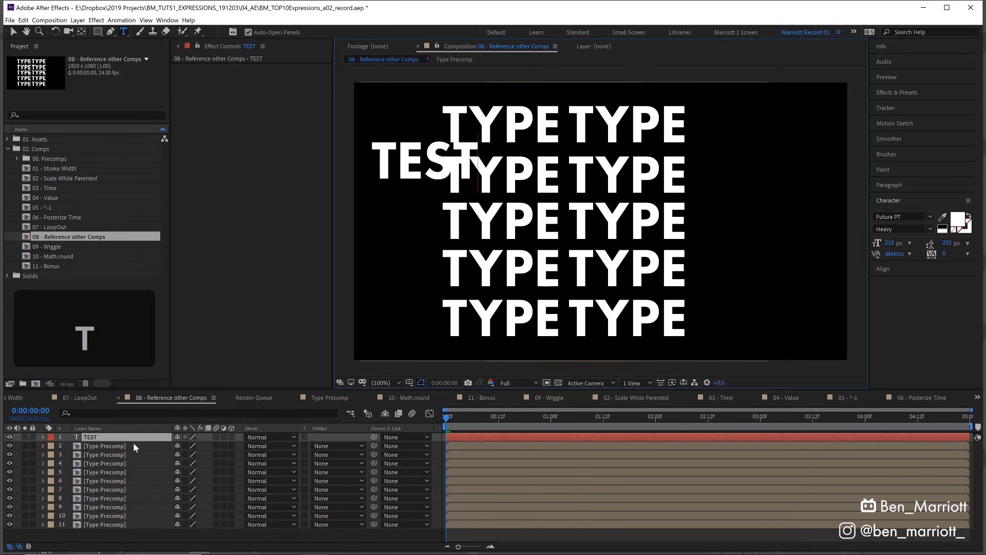
Step: Rename the new TEST text layer to TYPE MASTER
click(101, 437)
key(Return)
text(TYPE)
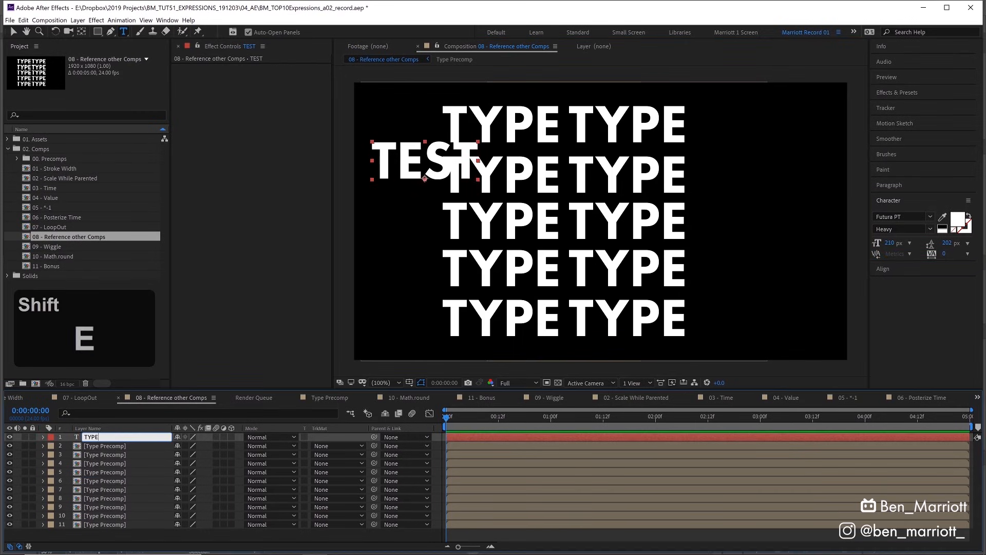
text( MASTER)
Step: Open the Type Precomp composition and add an expression to the Source Text of its TYPE layer
click(116, 445)
key(Tab)
click(458, 446)
click(42, 437)
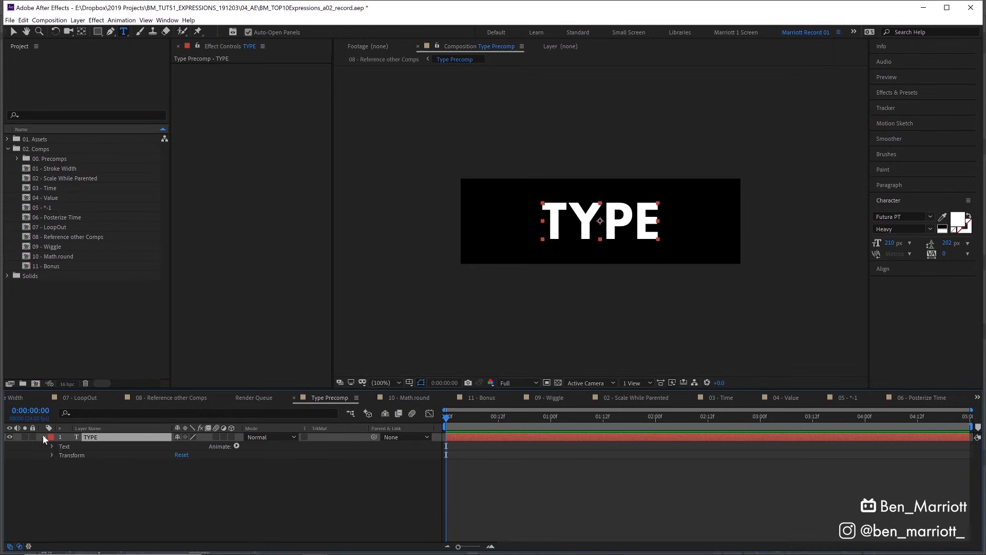
click(52, 446)
alt+click(69, 455)
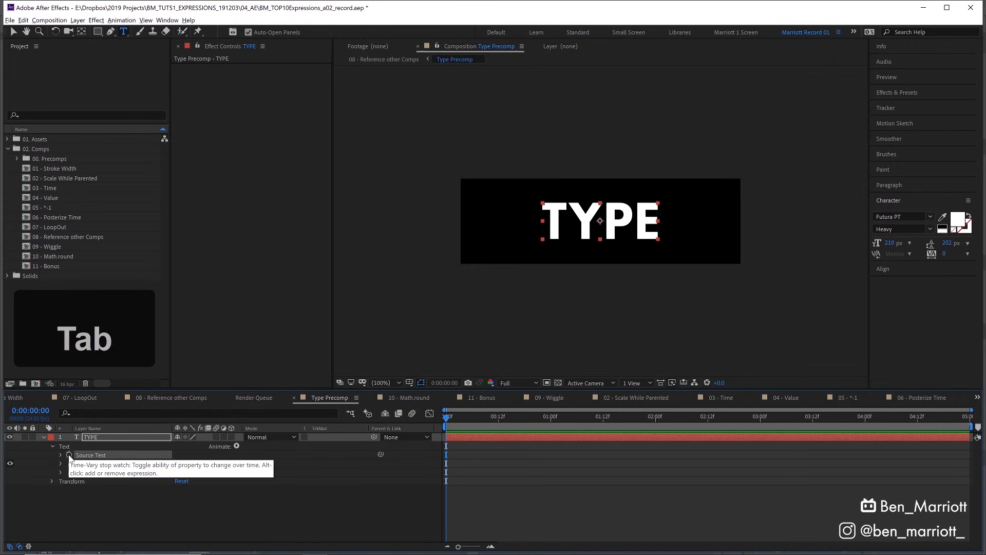
key(alt+shift+equal)
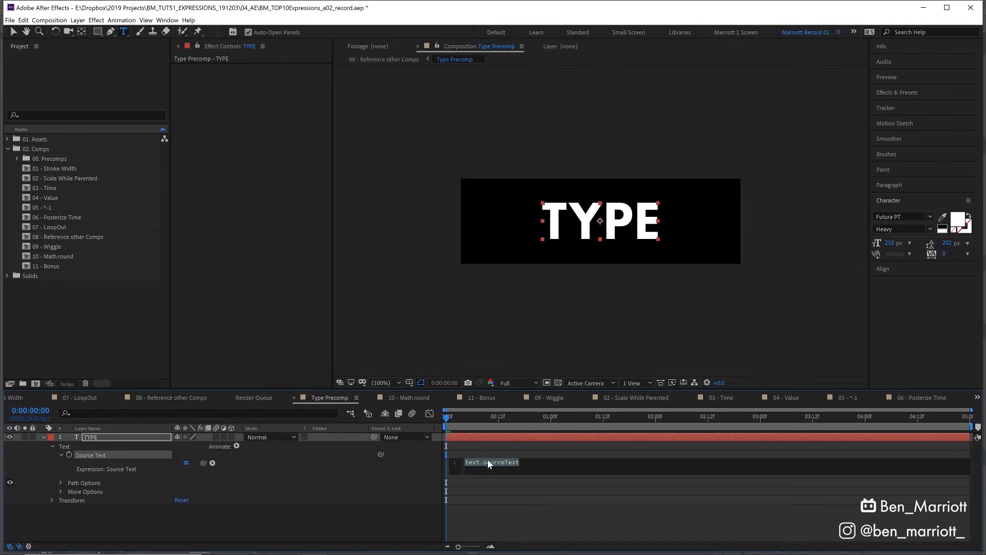
Step: Begin the Source Text expression with comp("08 - Reference other Comps"), placed in front of text.sourceText
click(466, 461)
text(comp)
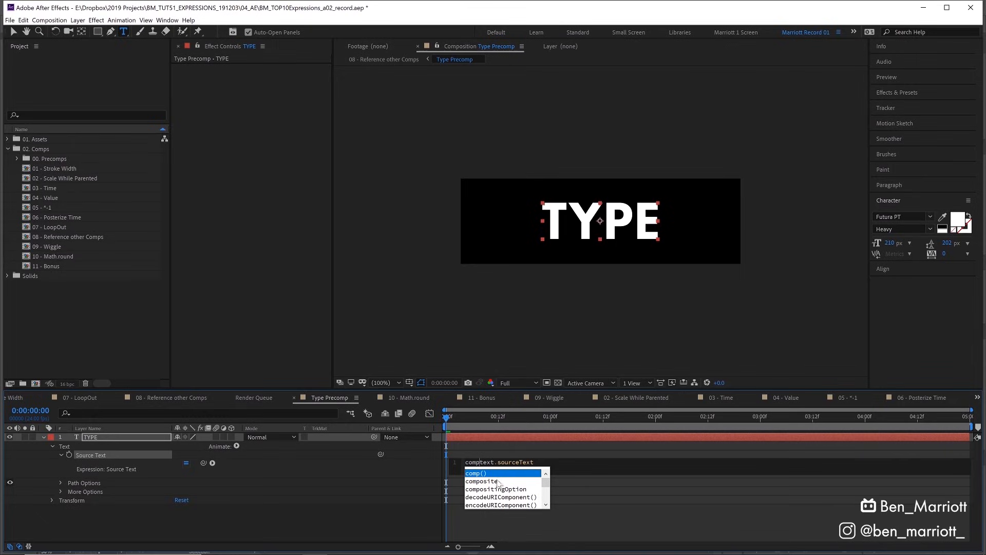
key(Return)
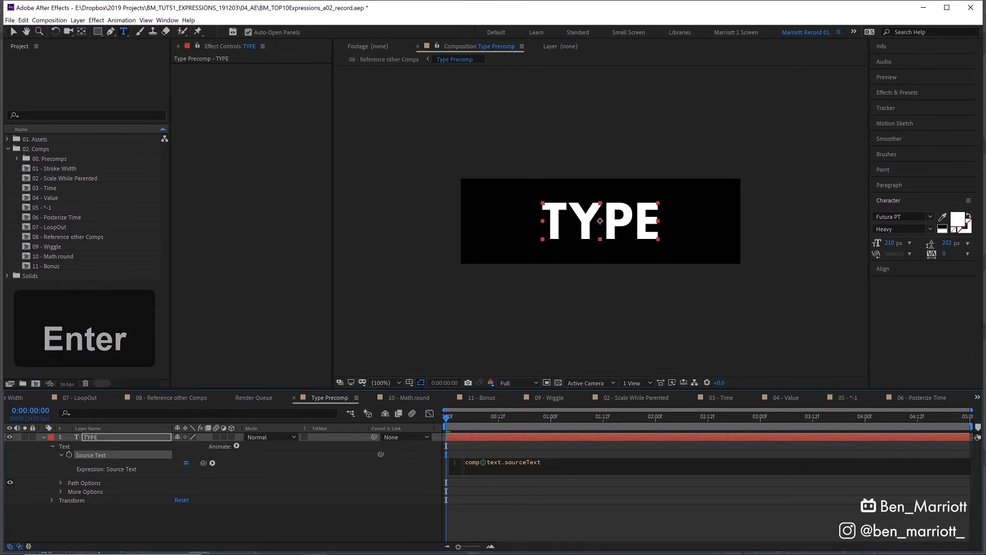
text(")
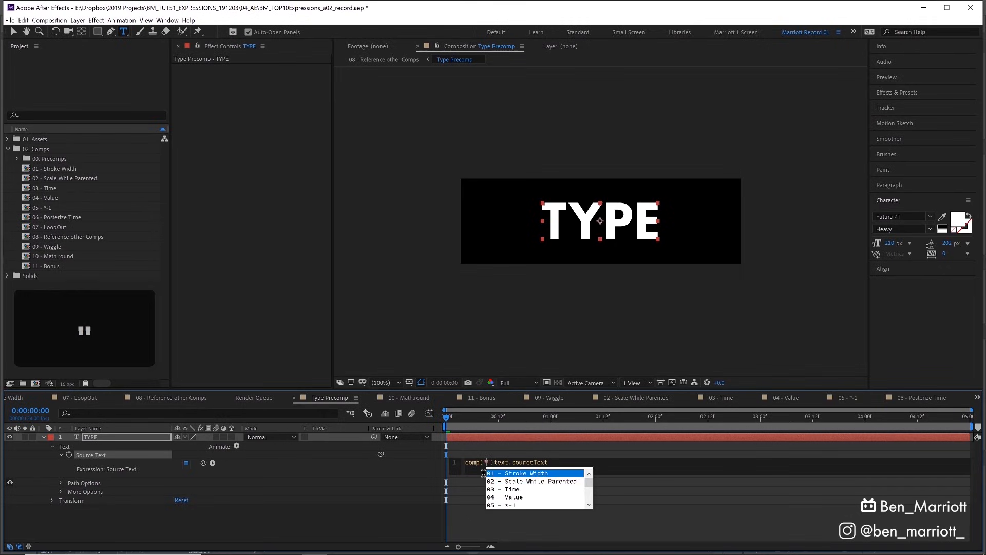
scroll(519, 485, down, 2)
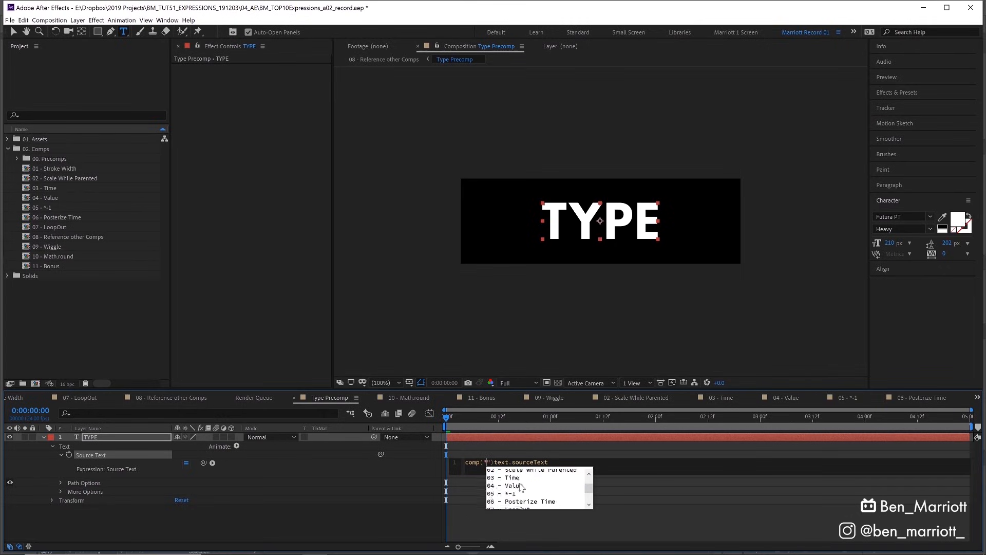
scroll(520, 486, down, 2)
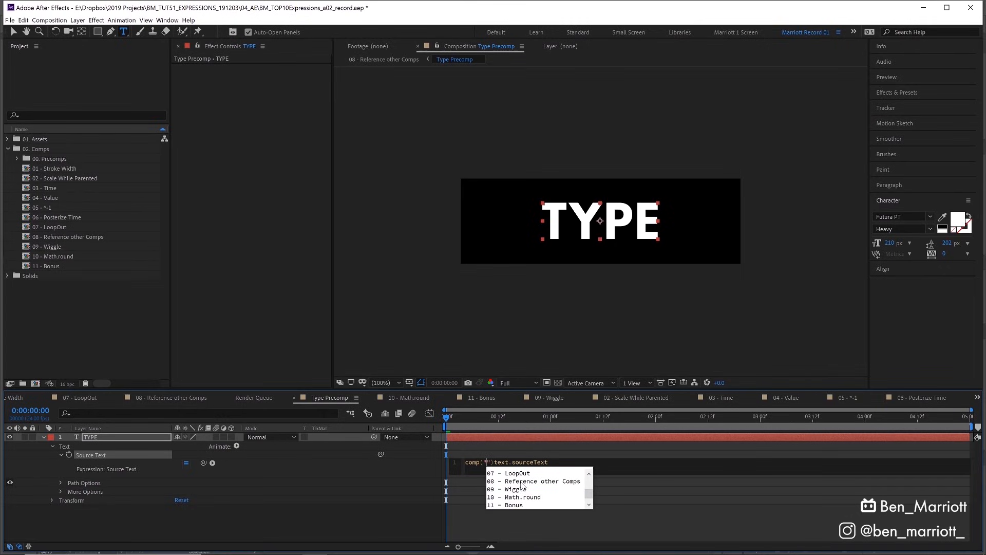
key(Down)
key(Down)
key(Down)
key(Down)
key(Down)
key(Down)
key(Down)
key(Down)
key(Return)
key(Right)
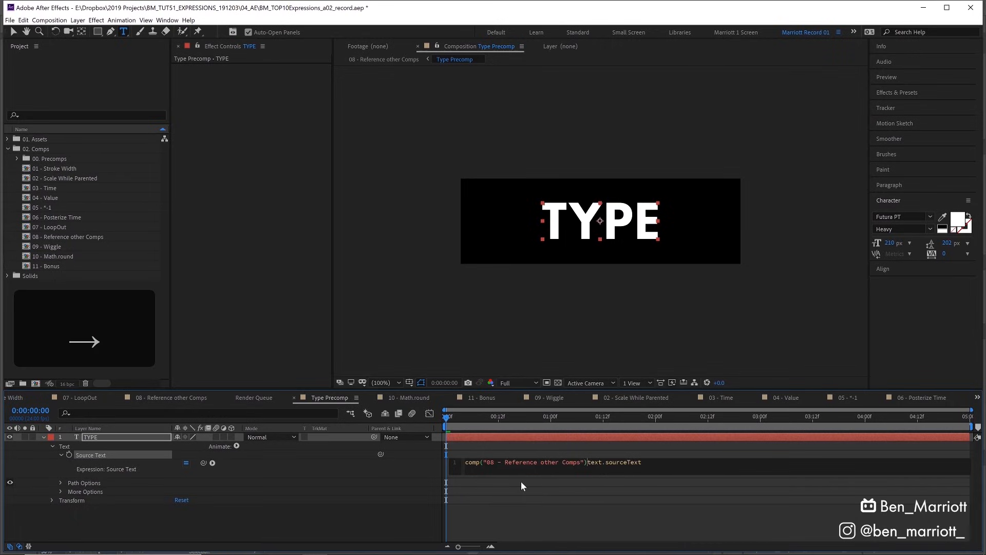
Step: Insert .layer("TYPE MASTER"). before text.sourceText in the expression and apply it
text(.lay)
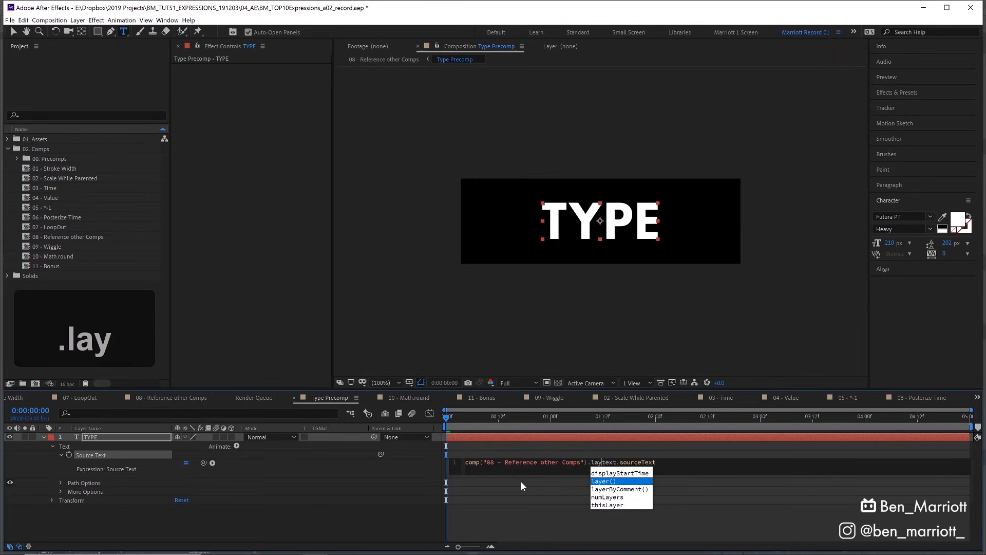
key(Tab)
text(")
key(Down)
key(Down)
key(Down)
key(Down)
key(Down)
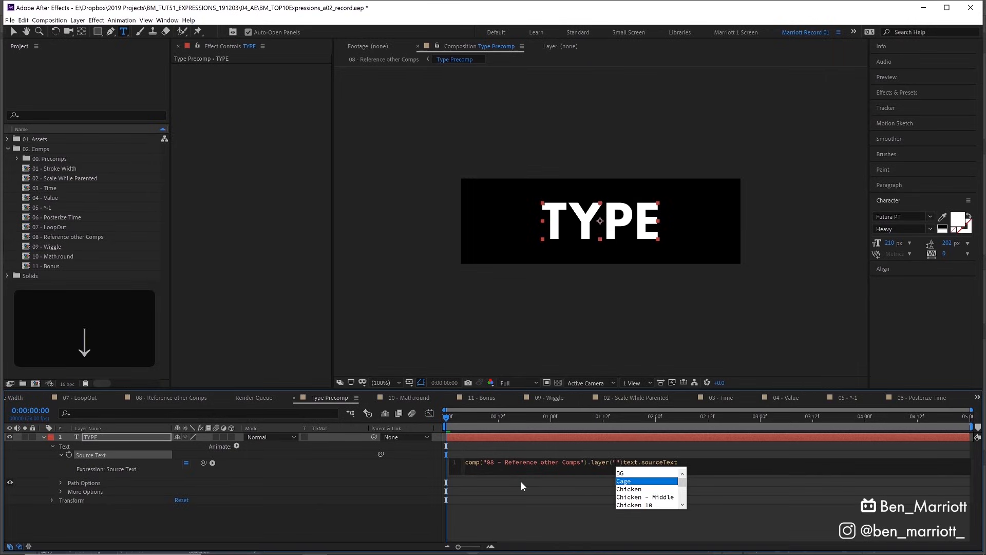
key(Return)
key(Right)
text(.)
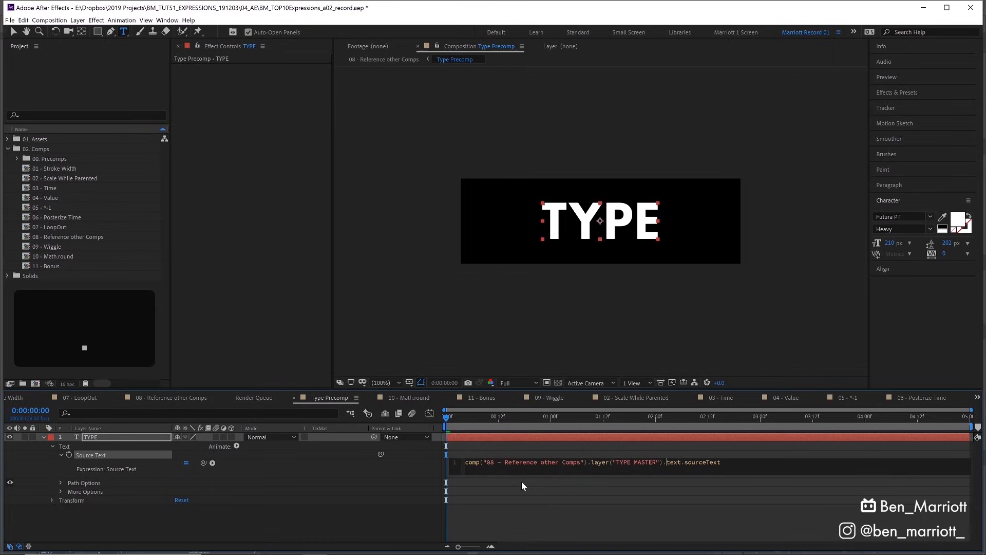
click(522, 482)
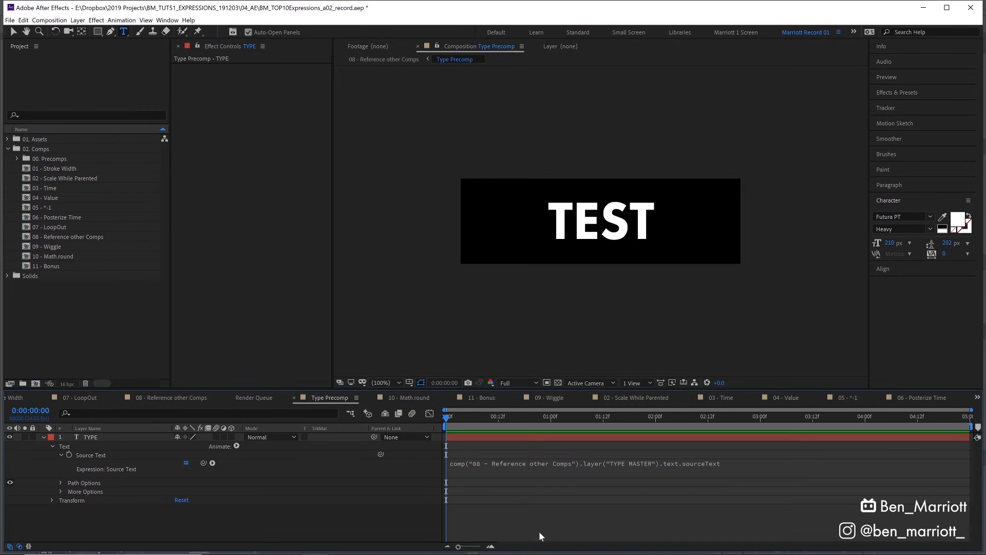
Step: Return to the 08 - Reference other Comps composition and replace the TYPE MASTER text with "wow"
key(Tab)
click(513, 513)
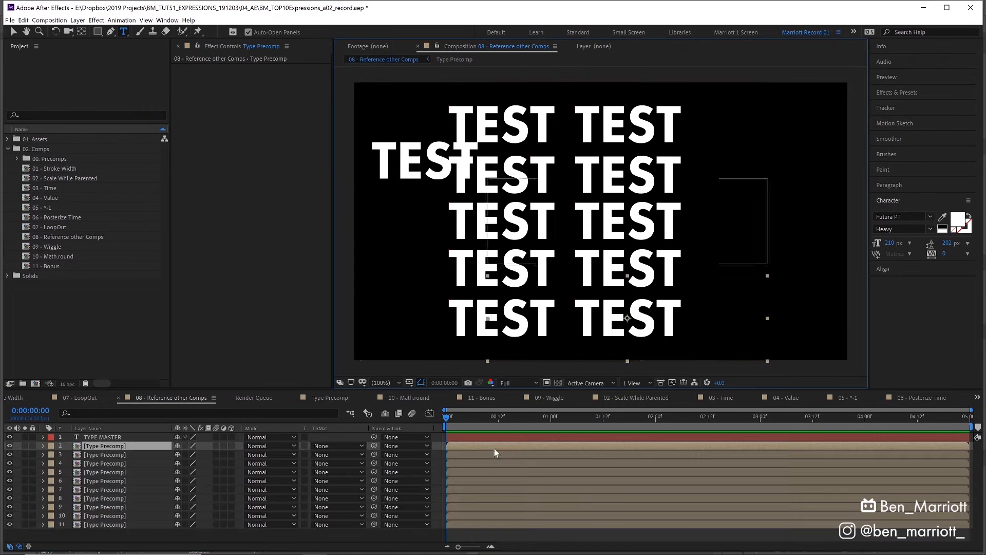
click(486, 437)
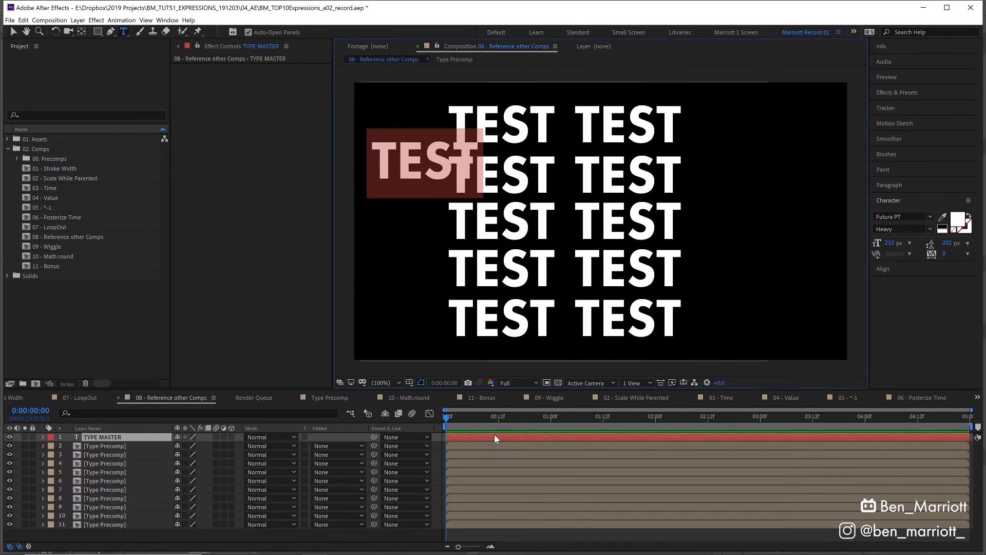
text(thehher)
key(BackSpace)
key(BackSpace)
key(BackSpace)
key(BackSpace)
key(BackSpace)
key(BackSpace)
key(BackSpace)
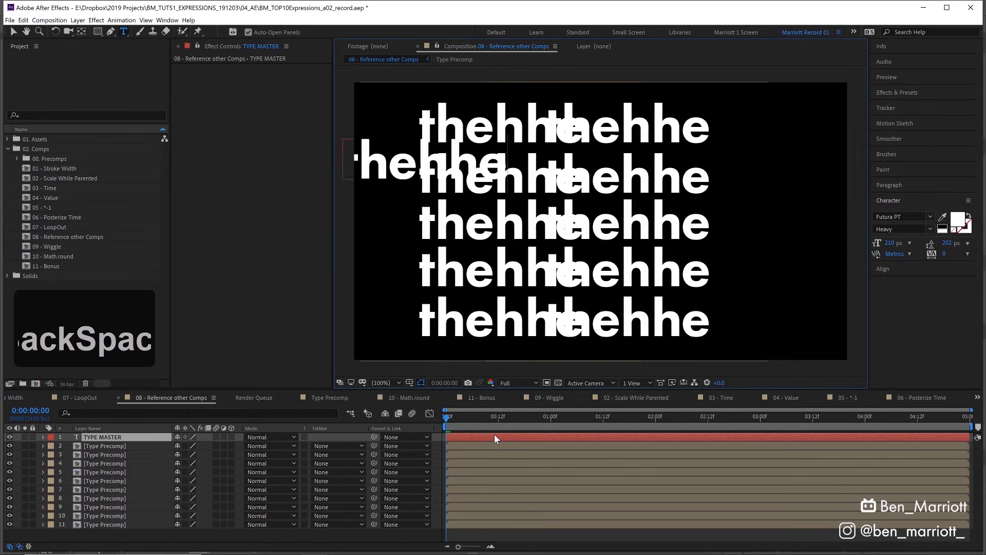
text(wow)
click(103, 437)
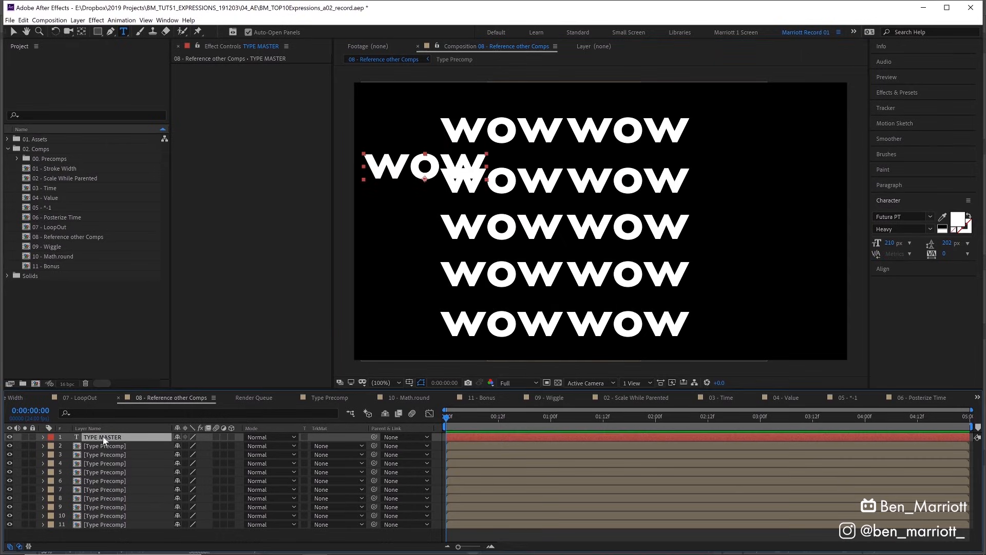
Step: Lock all ten Type Precomp layers, mark them as shy and hide shy layers from the timeline
drag(32, 446, 32, 525)
click(103, 450)
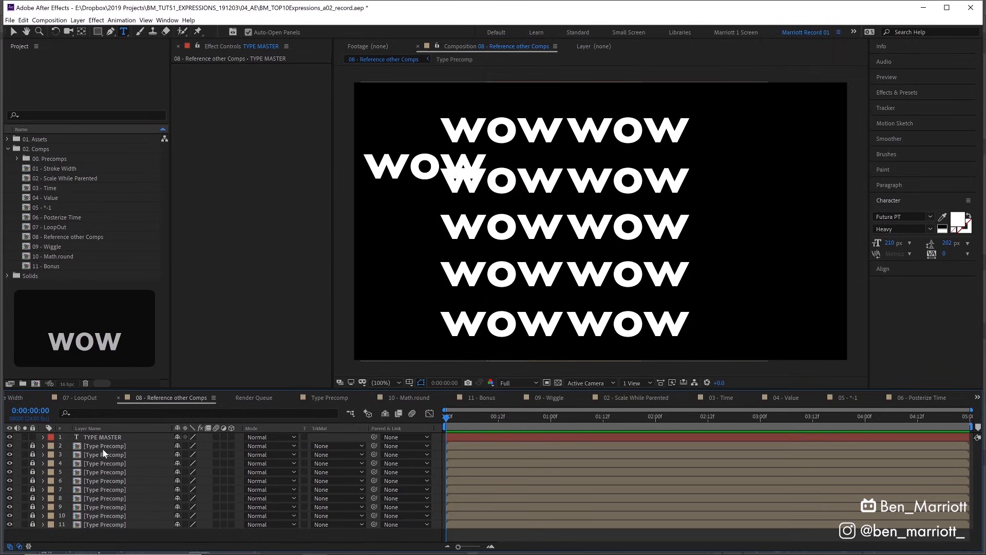
drag(177, 446, 180, 524)
click(387, 415)
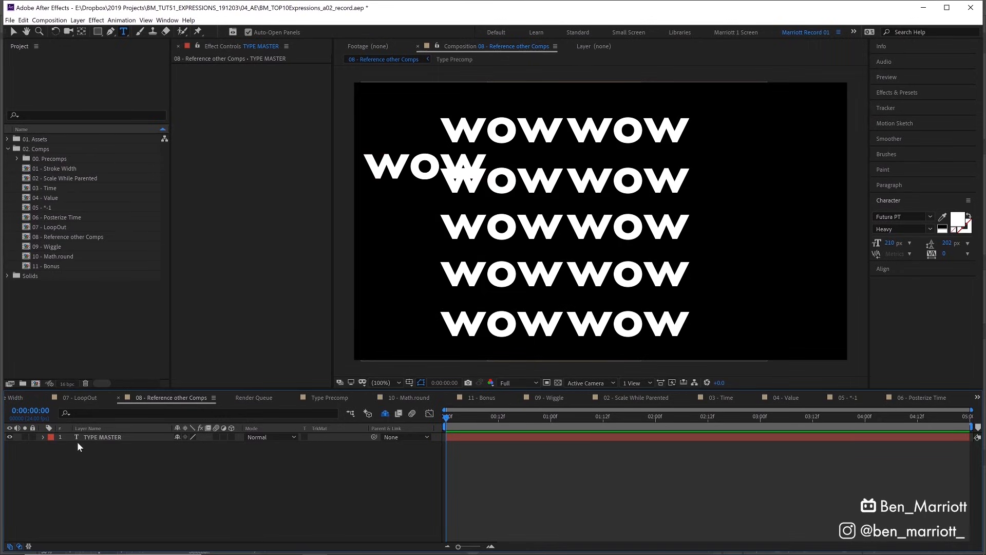
Step: Turn off the visibility of the TYPE MASTER layer and change its text to "yes"
click(9, 437)
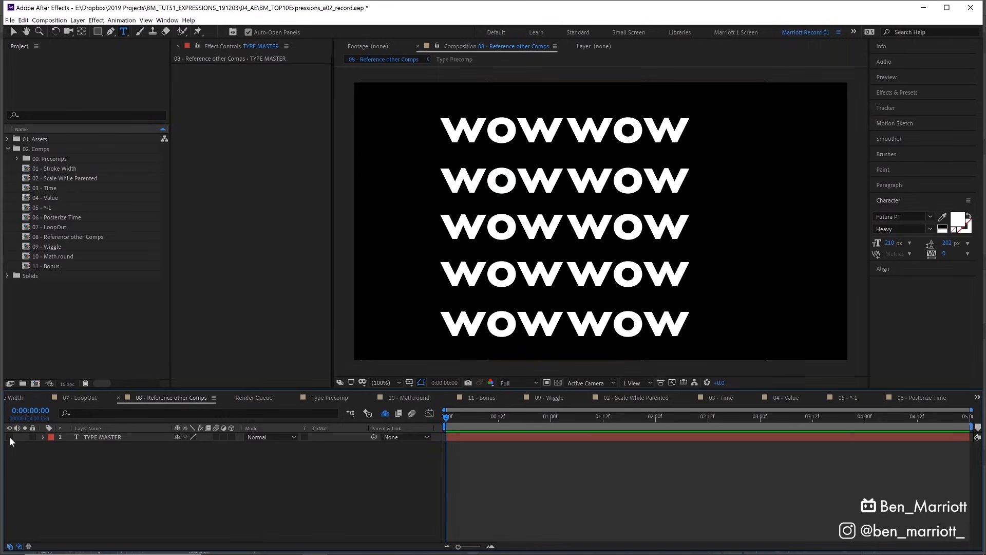
click(101, 436)
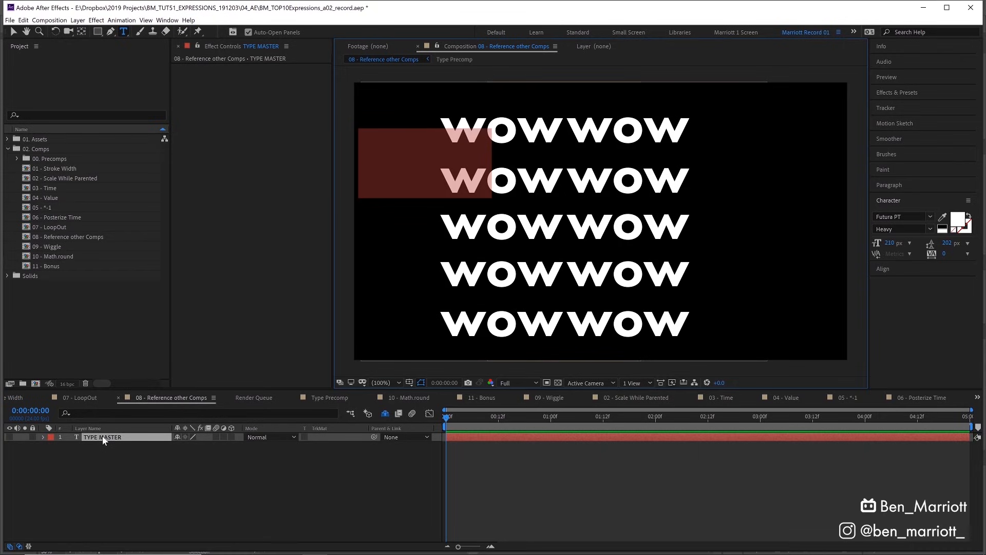
text(yes)
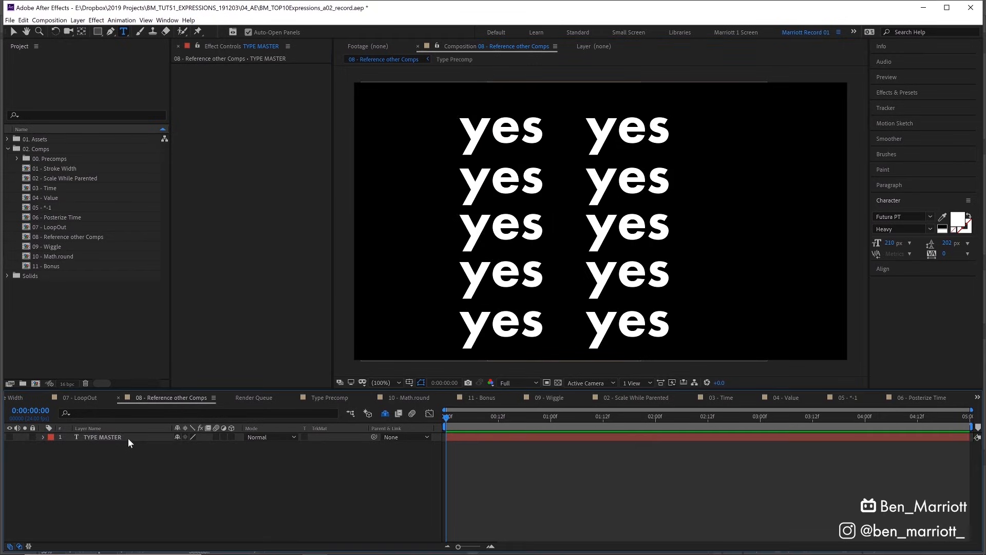
Step: Rename the TYPE MASTER layer to "rename"
click(128, 439)
key(Return)
click(127, 437)
text(rename)
key(Return)
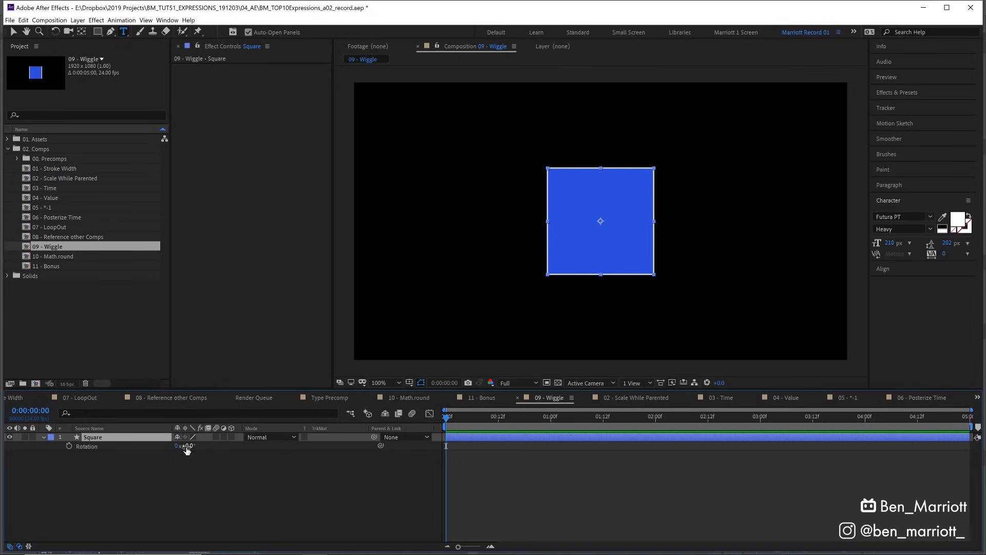
Step: Add the expression wiggle(1,50) to the Square's Rotation in the 09 - Wiggle composition and preview the motion
alt+click(68, 445)
text(wi)
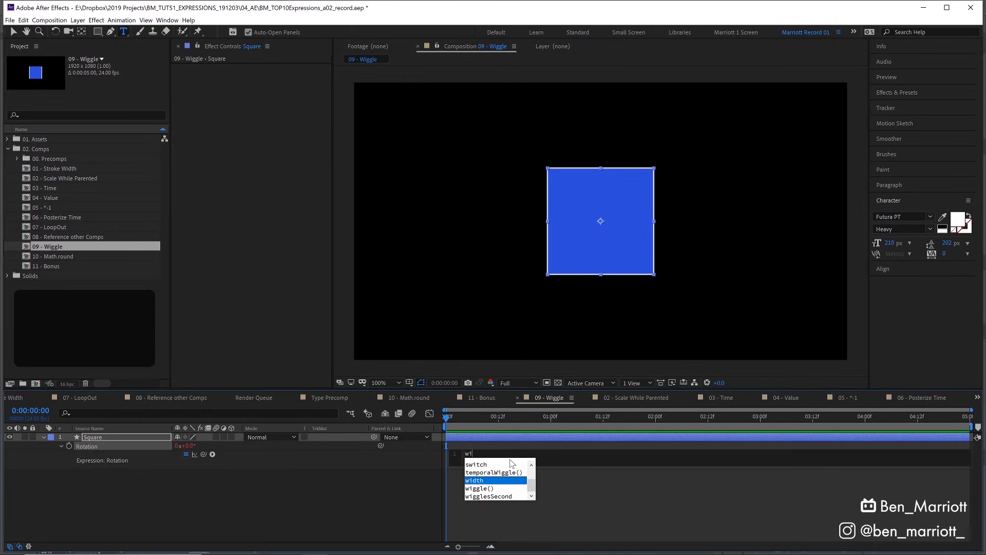
key(Tab)
text(1,50)
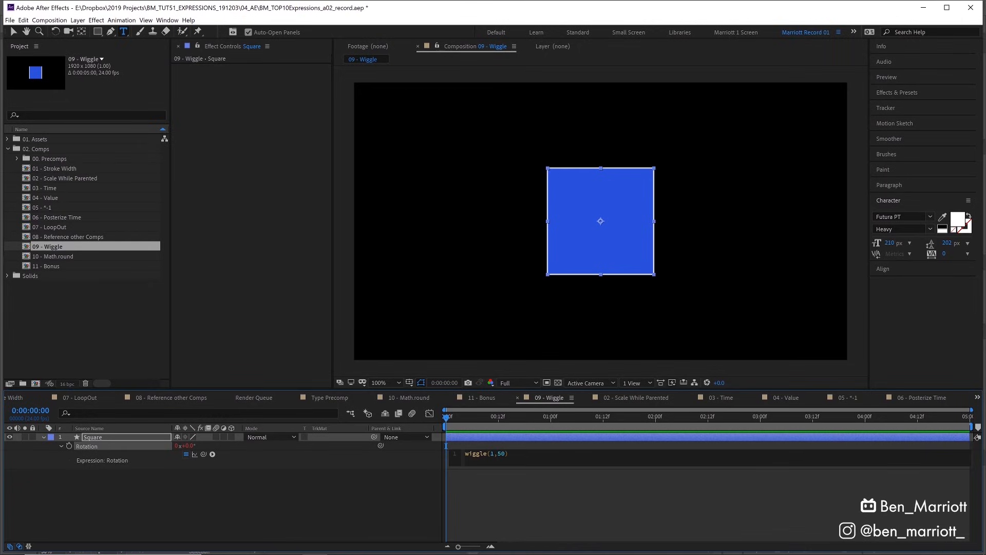
click(520, 479)
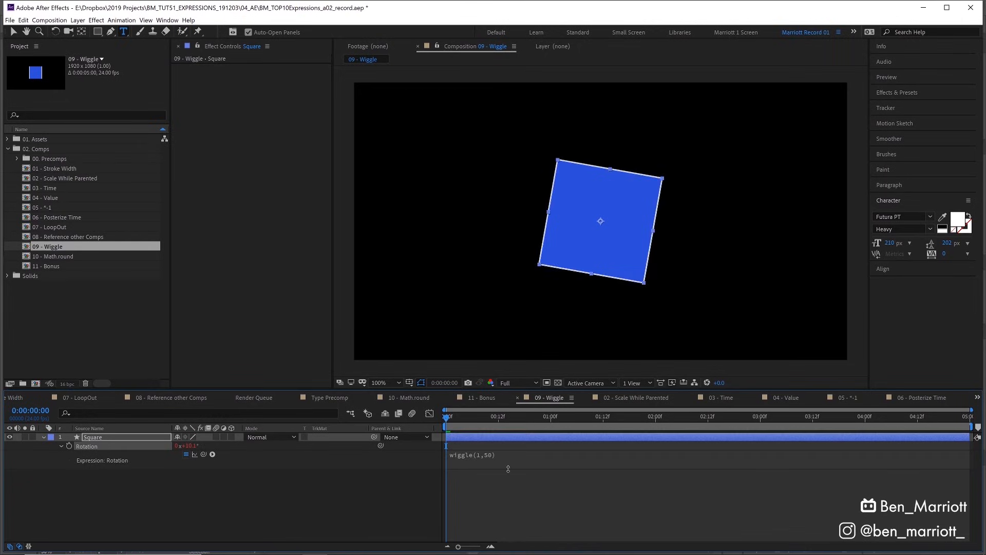
key(space)
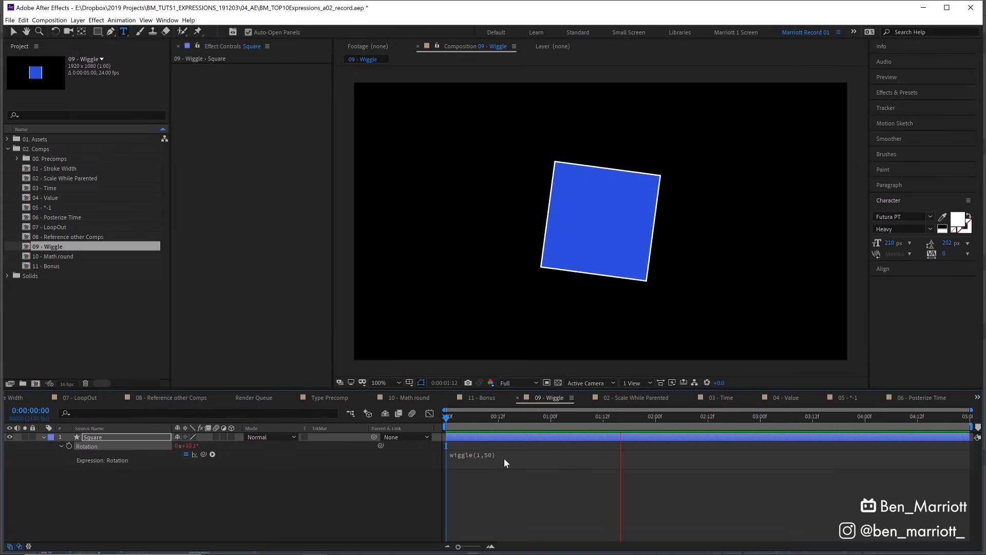
key(space)
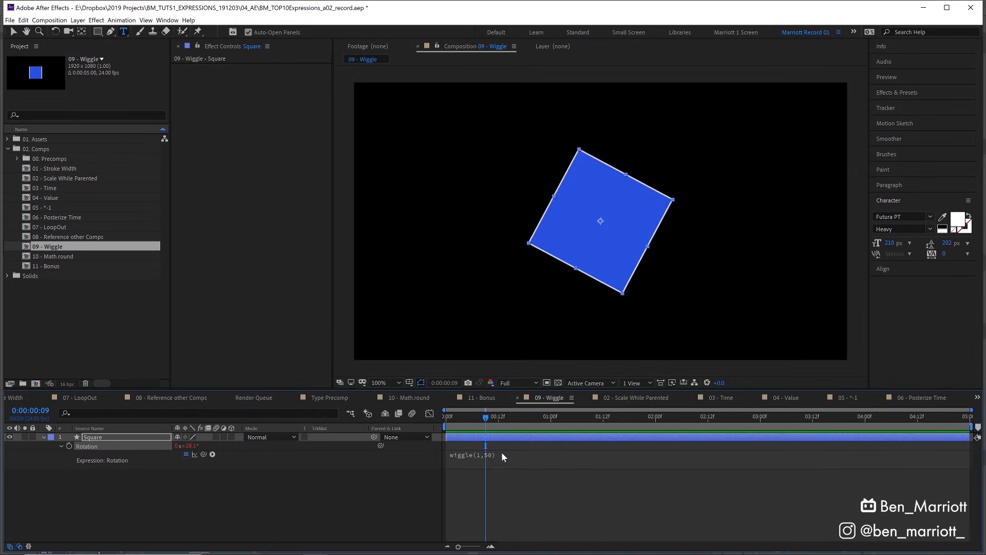
Step: Change the Square's Rotation expression to a wiggle frequency of 0.5 and an amplitude of 8, and preview the motion
click(488, 454)
click(494, 454)
key(BackSpace)
text(0.5)
key(Right)
key(Right)
key(Right)
key(BackSpace)
key(BackSpace)
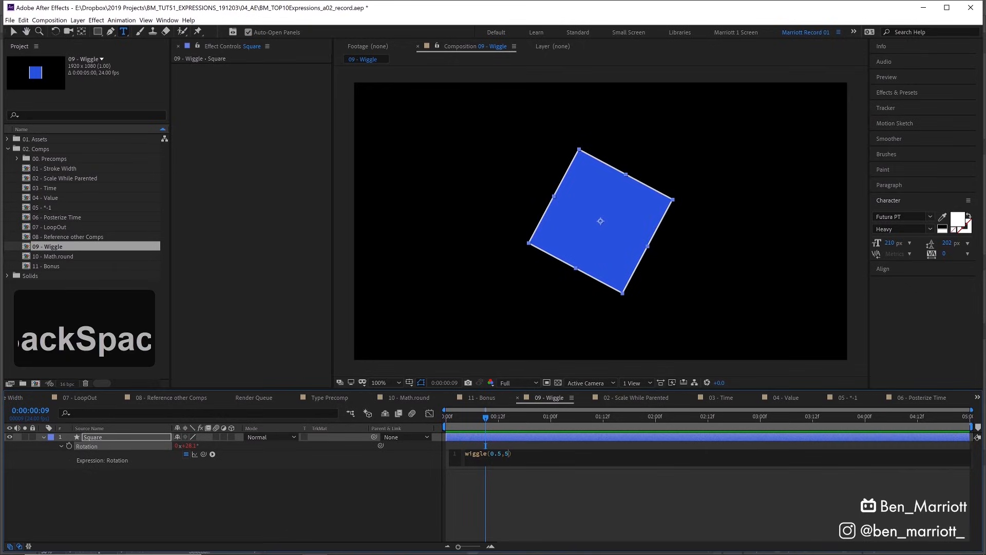
text(8)
key(space)
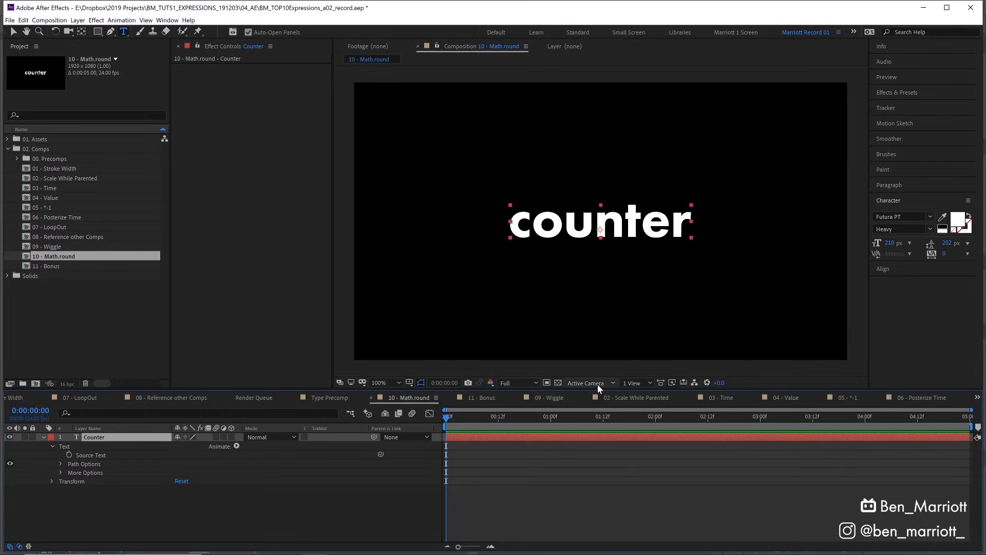
Step: Find the Slider Control effect and apply it to the Counter text layer in the 10 - Math.round composition
click(889, 97)
click(898, 105)
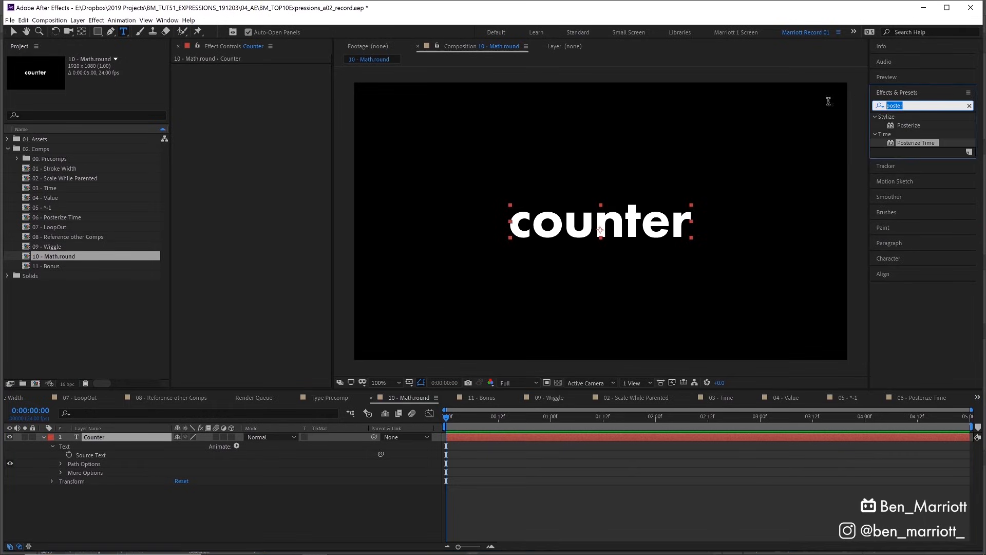
text(slider)
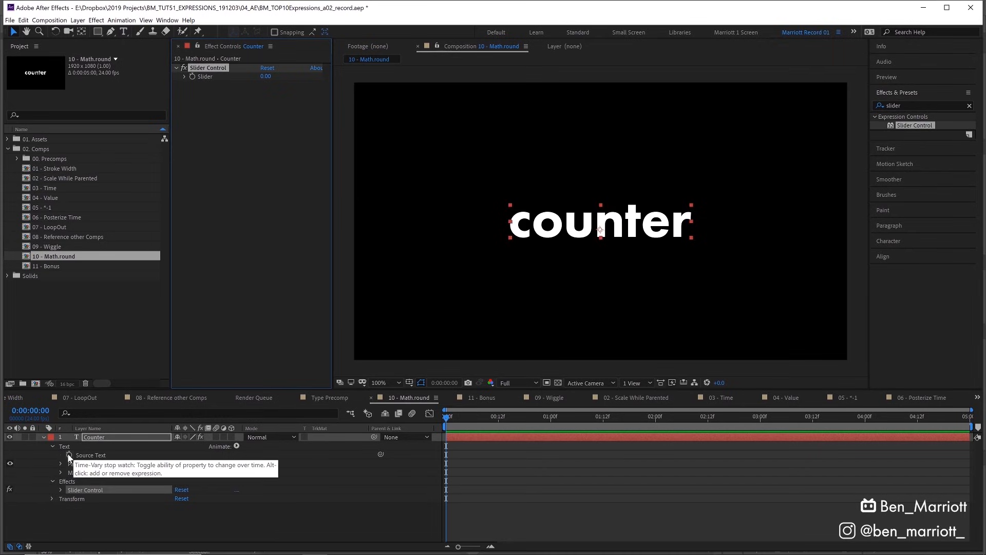
Step: Add an expression to the Counter layer's Source Text that links it to the Slider of its Slider Control
alt+click(69, 454)
drag(204, 463, 212, 76)
click(625, 445)
Step: Keyframe the Counter's Slider from 0 at the first frame to 10 at 0:00:04:23 and preview the count
click(192, 76)
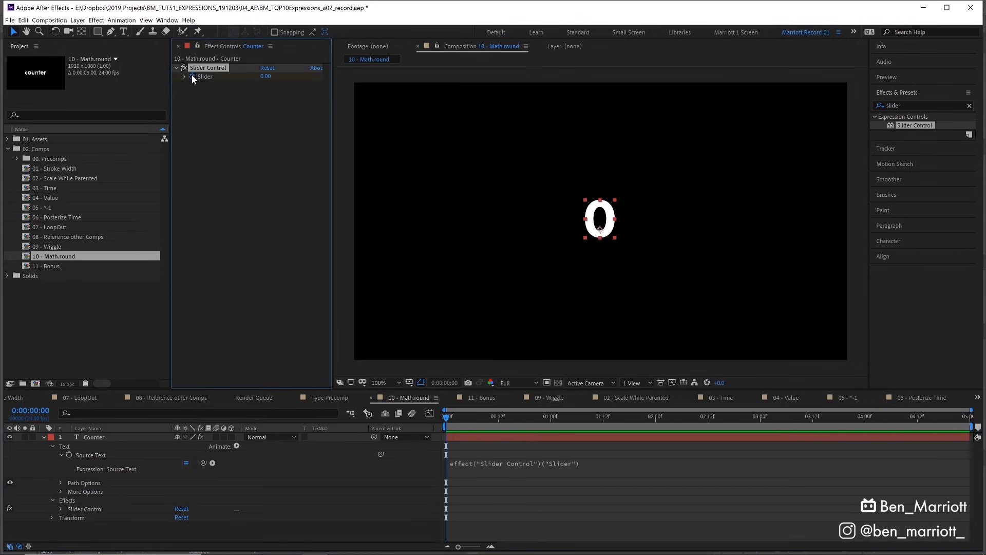
click(967, 422)
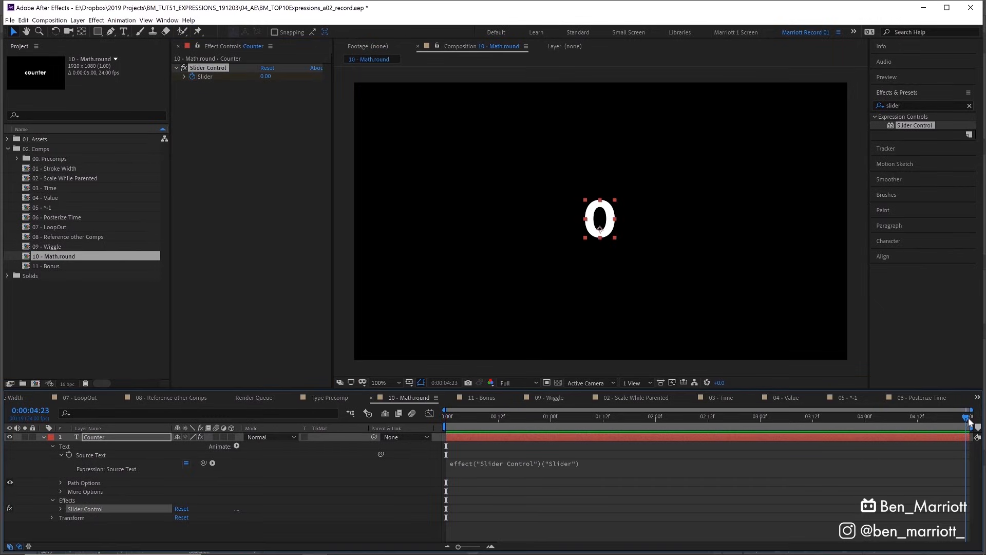
click(264, 76)
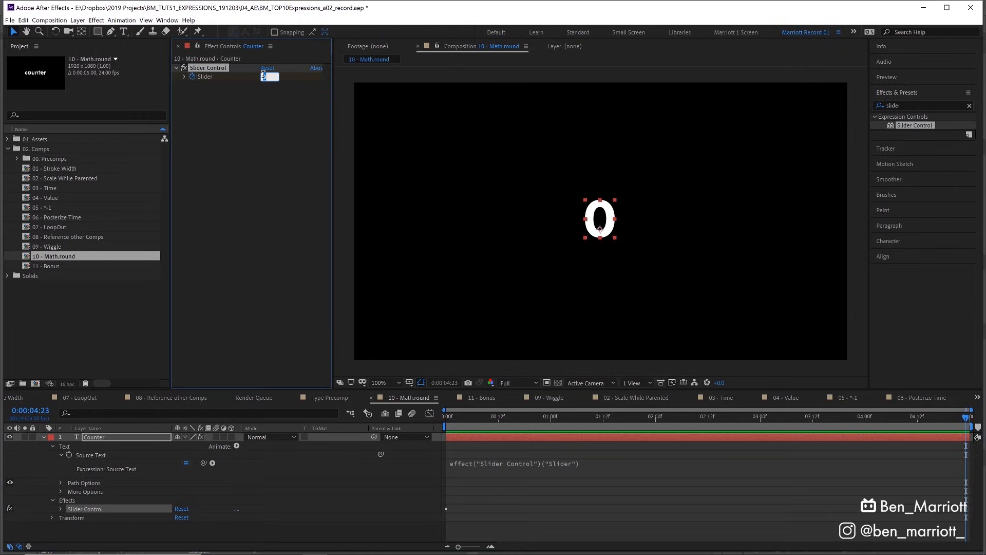
text(10)
key(KP_Enter)
click(445, 419)
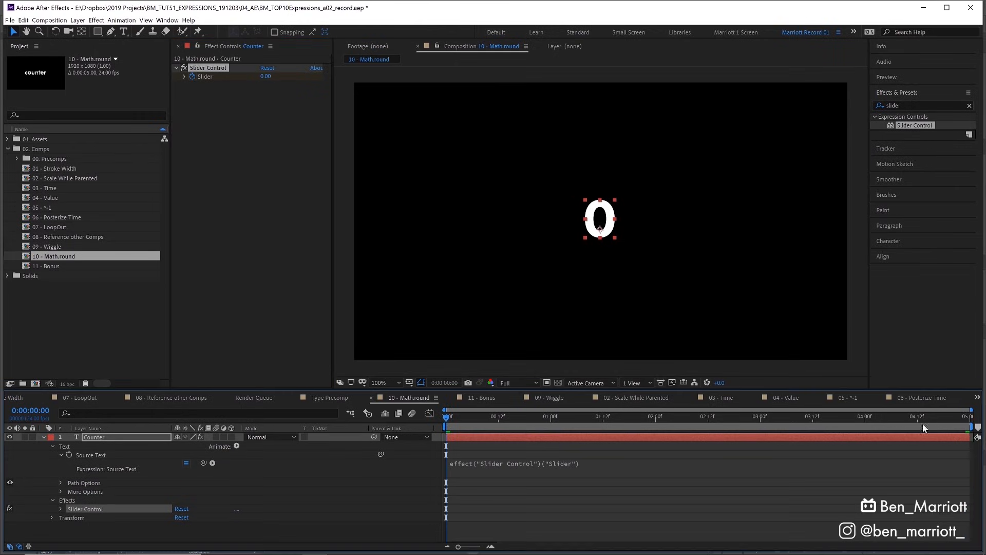
click(968, 422)
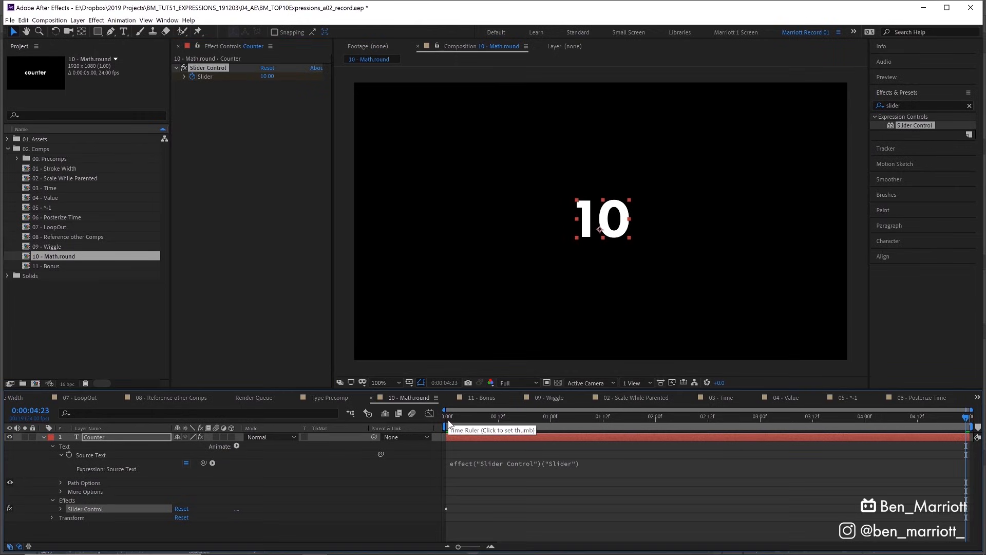
click(448, 420)
key(space)
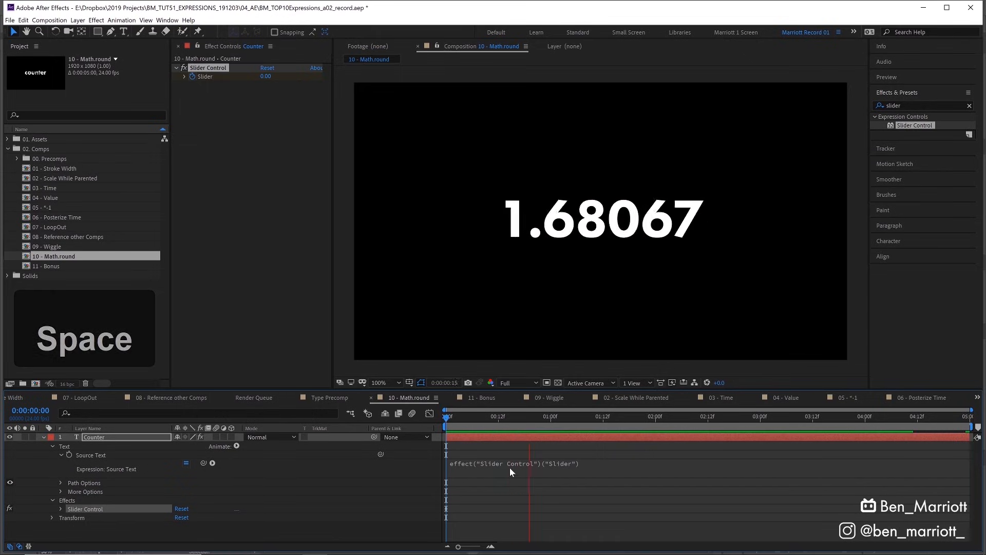
drag(450, 419, 728, 424)
key(space)
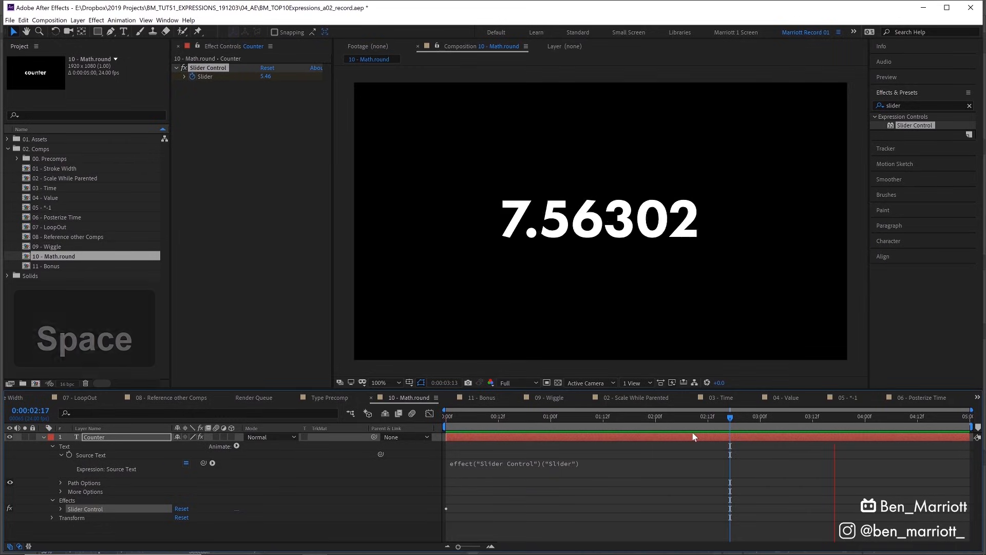
Step: Wrap the Counter's Source Text expression in Math.round( ) and preview the count from the start
click(466, 416)
click(451, 463)
text(Math.rou)
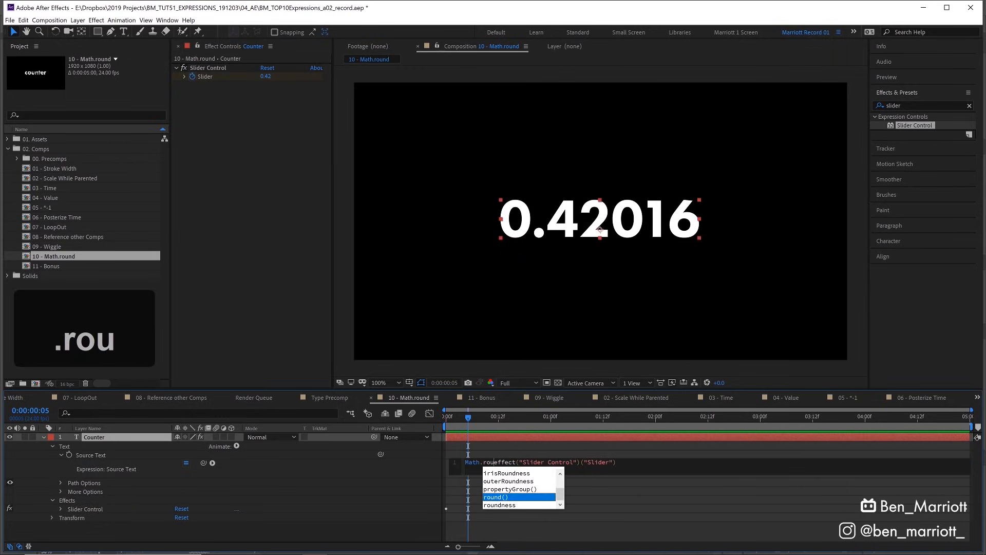
key(Return)
key(BackSpace)
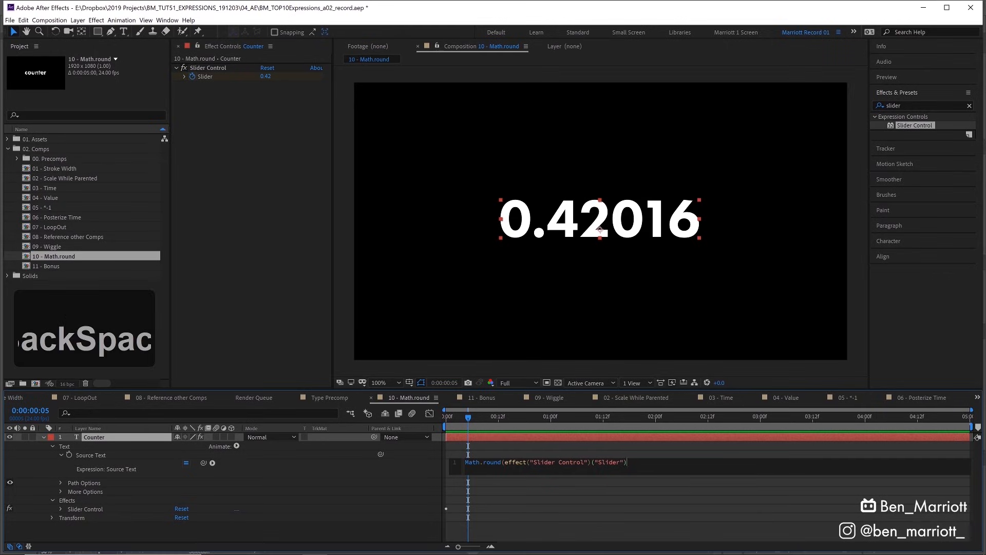
text())
click(634, 481)
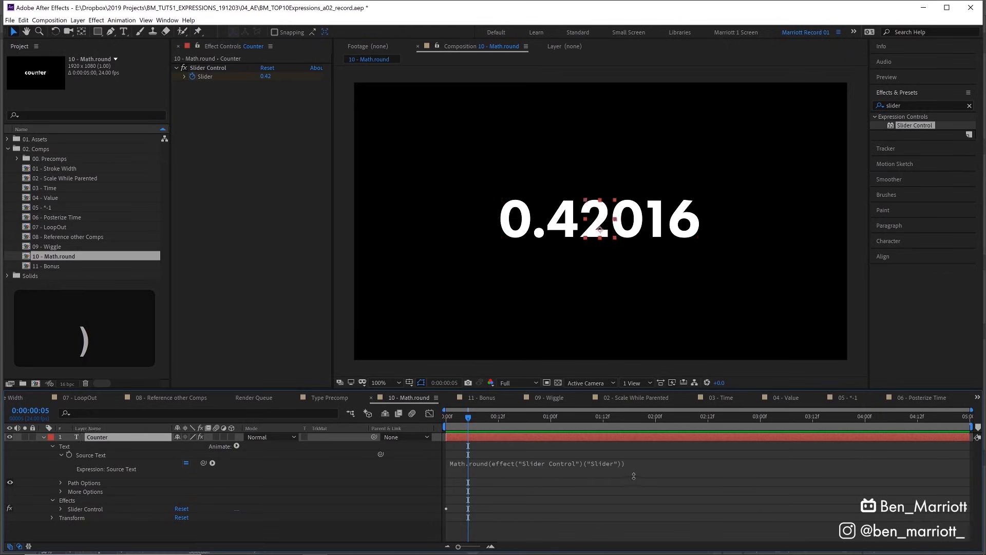
drag(466, 417, 507, 417)
key(Home)
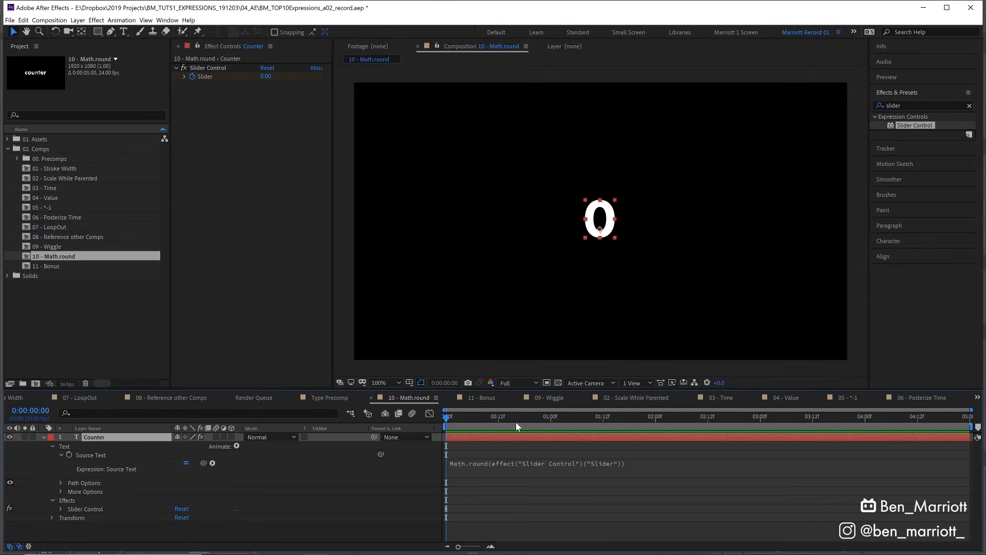
key(space)
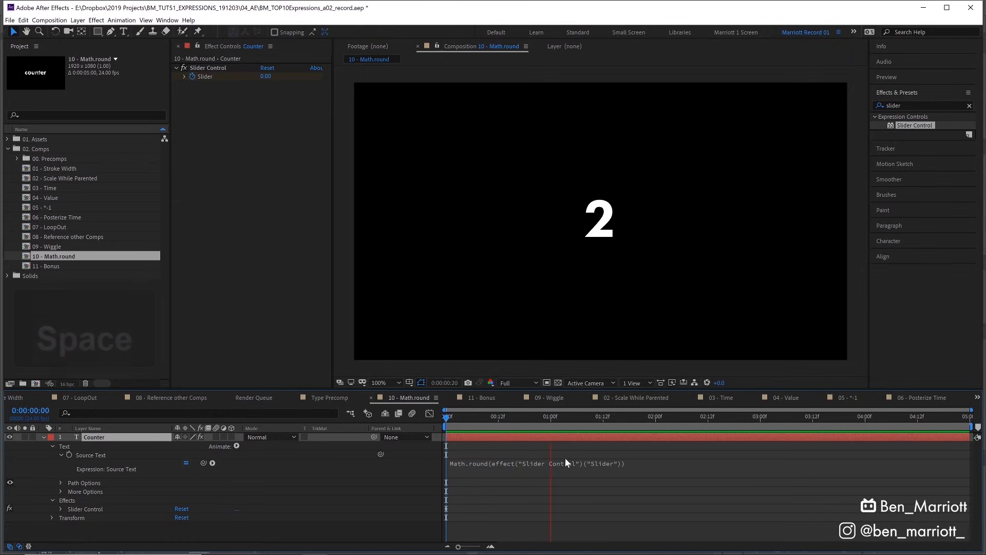
key(space)
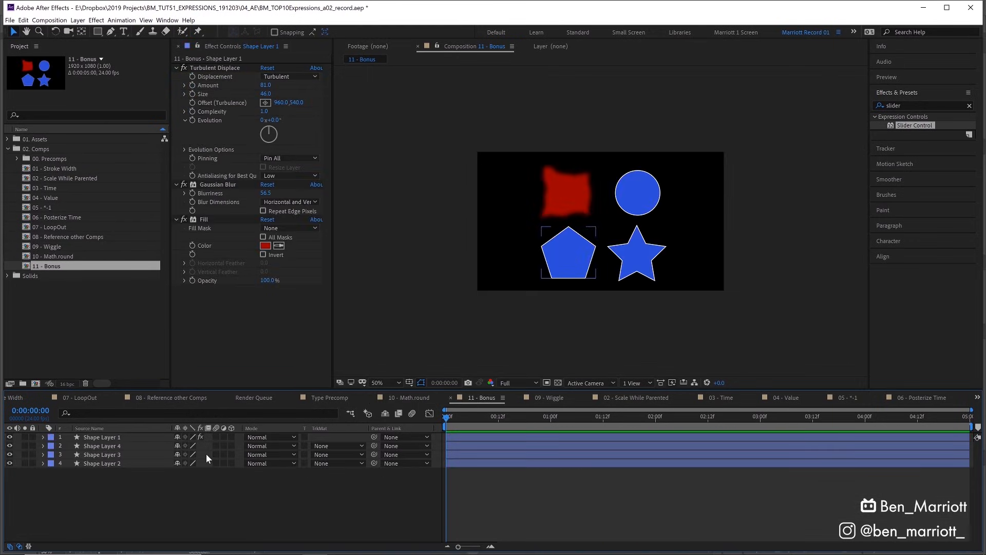
Step: Copy Shape Layer 1's Turbulent Displace, Gaussian Blur and Fill effects with relative property links in the 11 - Bonus composition
click(149, 437)
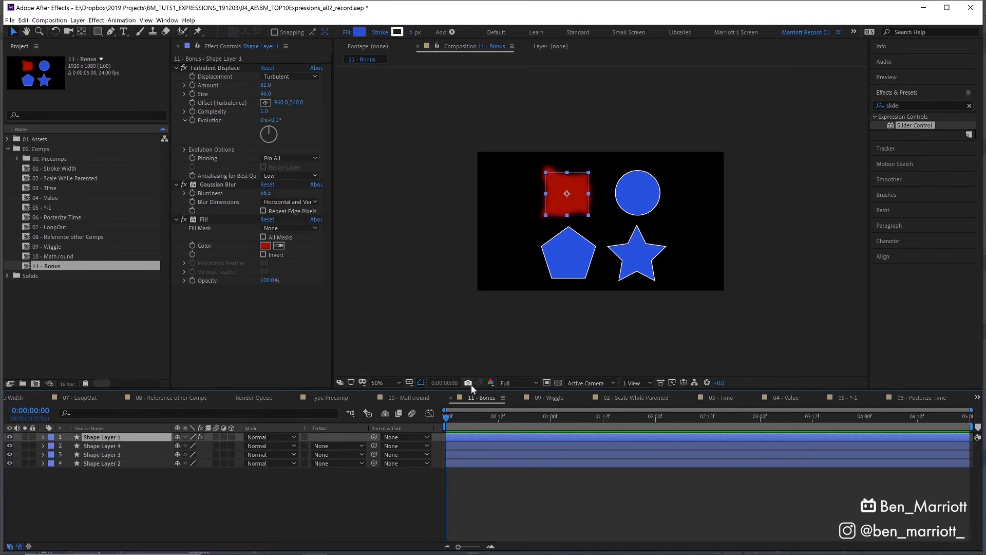
click(231, 68)
key(shift)
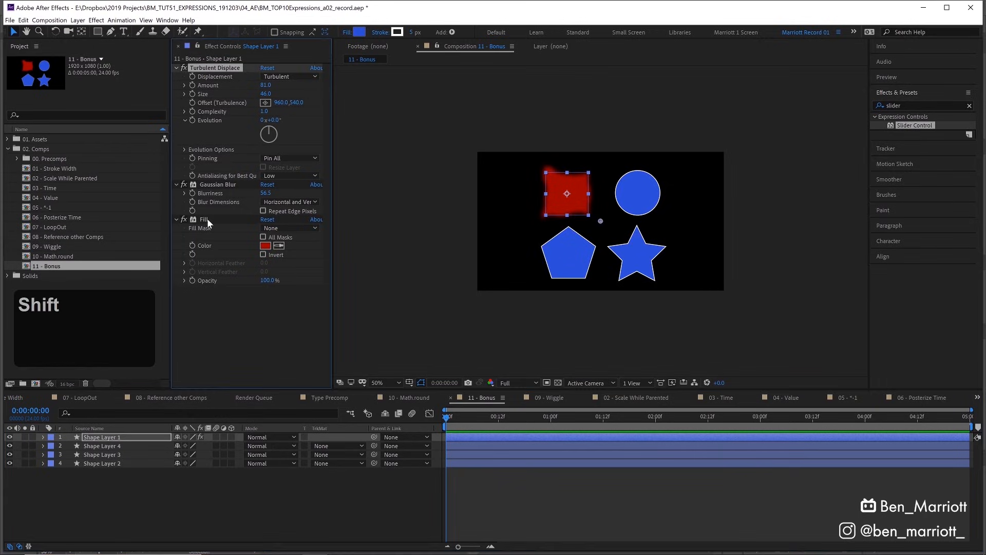
shift+click(205, 219)
click(23, 20)
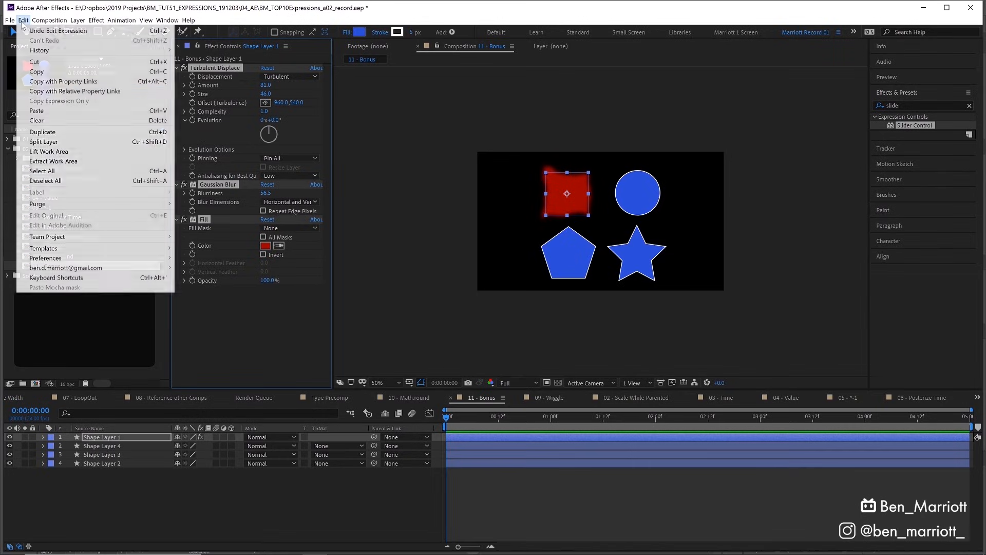
click(71, 93)
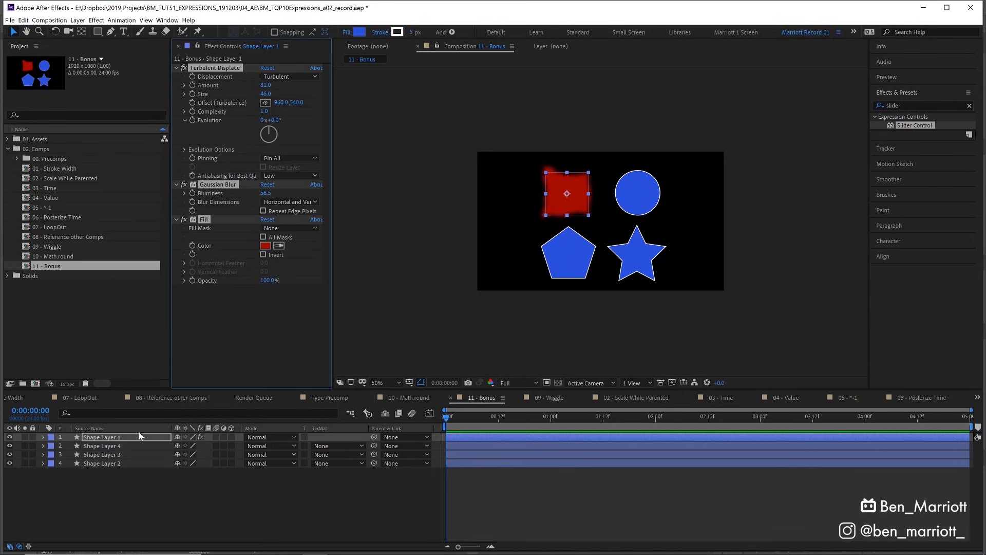
Step: Paste the linked effects onto Shape Layers 4, 3 and 2
click(101, 446)
shift+click(118, 464)
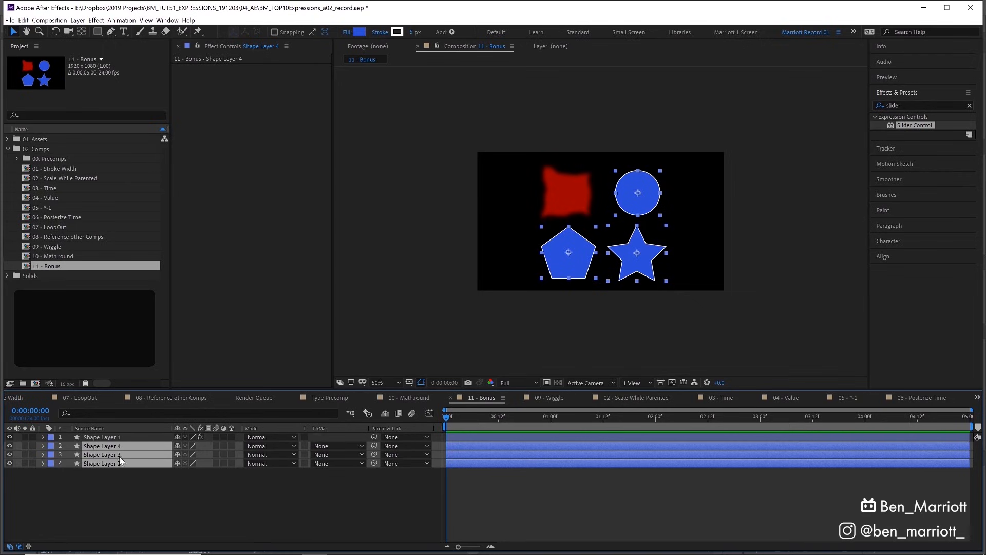
key(ctrl+v)
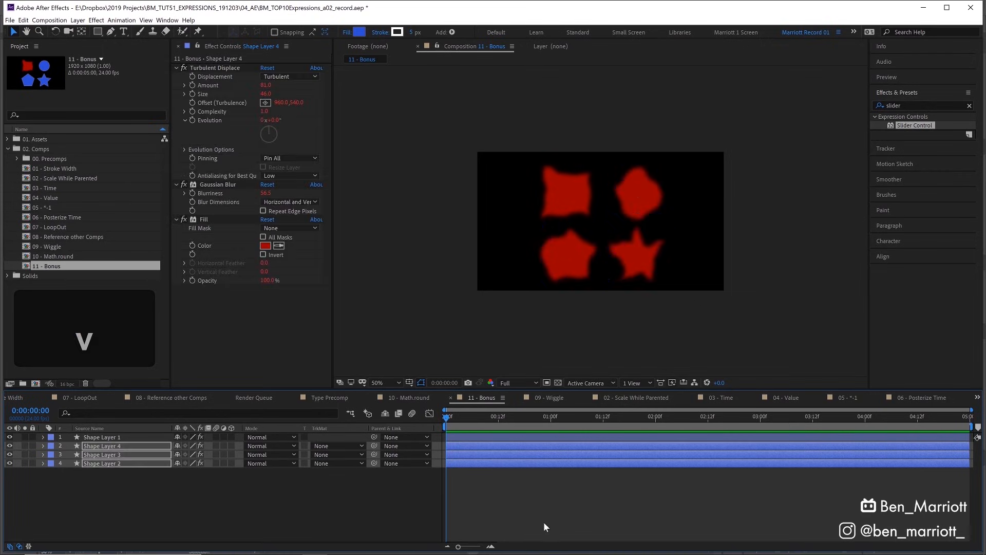
click(544, 521)
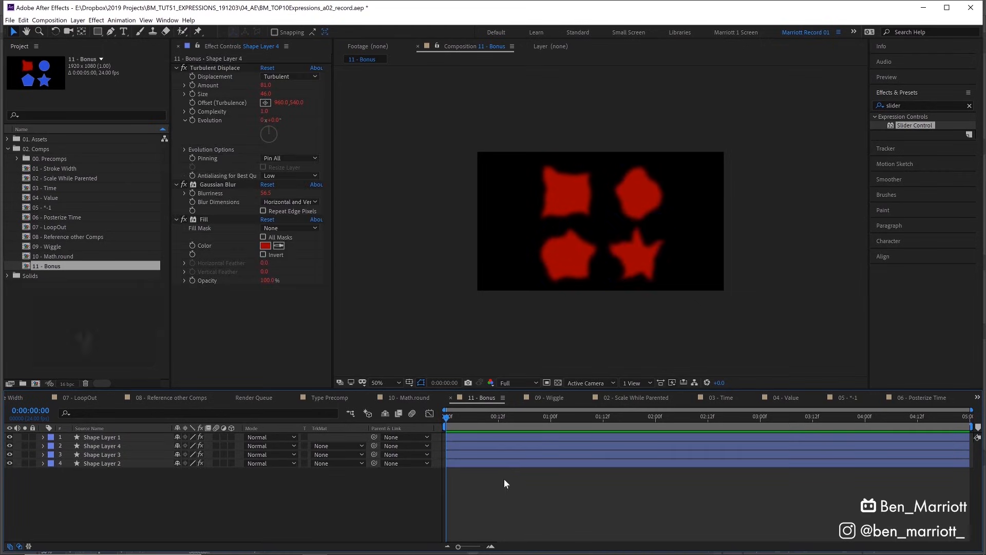
Step: Set the Fill effect colour of Shape Layer 1 to light red FF7070
click(507, 440)
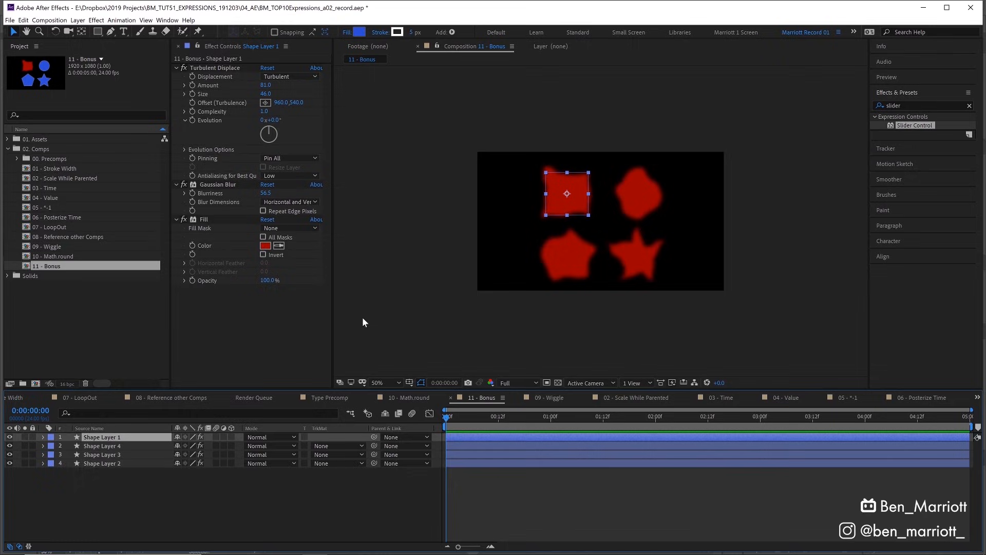
click(267, 244)
click(320, 317)
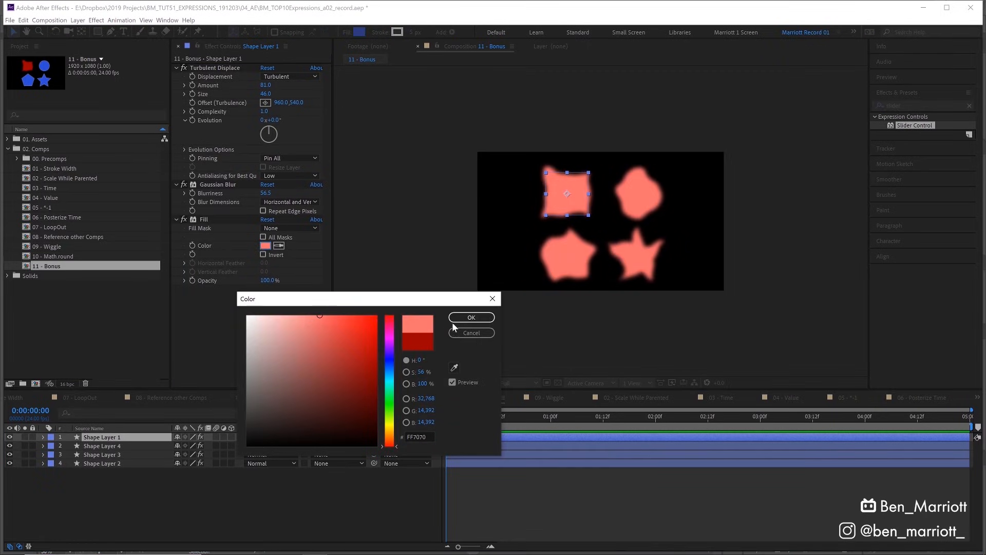
click(470, 318)
Step: Set Shape Layer 1's Gaussian Blur Blurriness to 44.3 and its Turbulent Displace Size to 148
drag(265, 193, 233, 204)
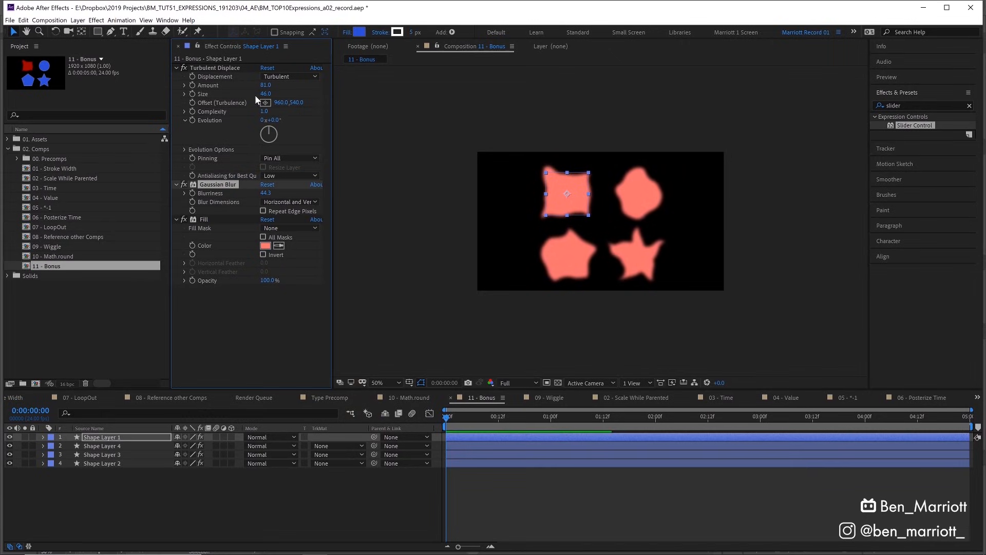
drag(265, 93, 325, 103)
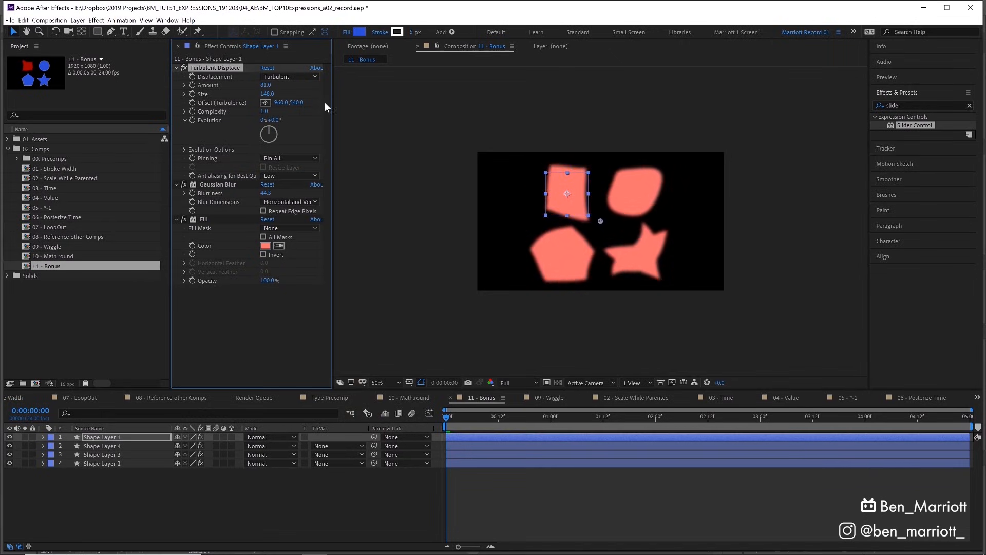